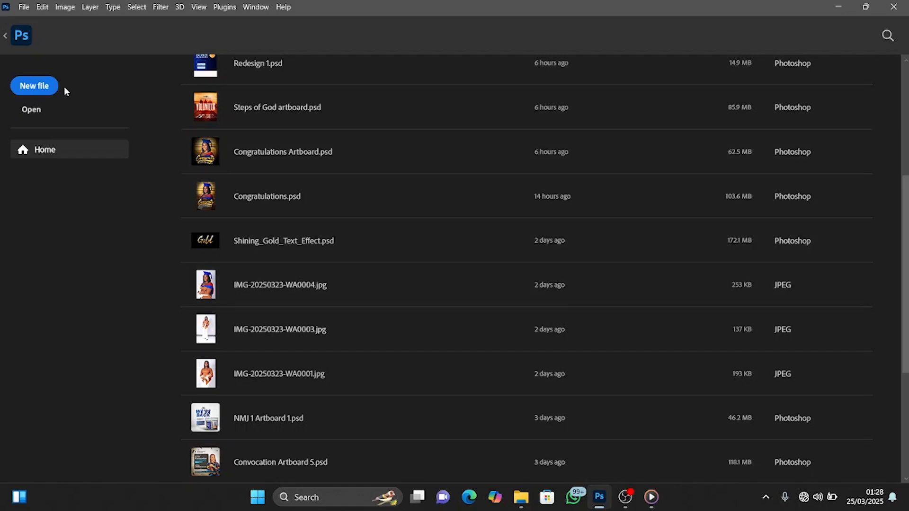
- Start a new document and name it DG5
left_click(58, 88)
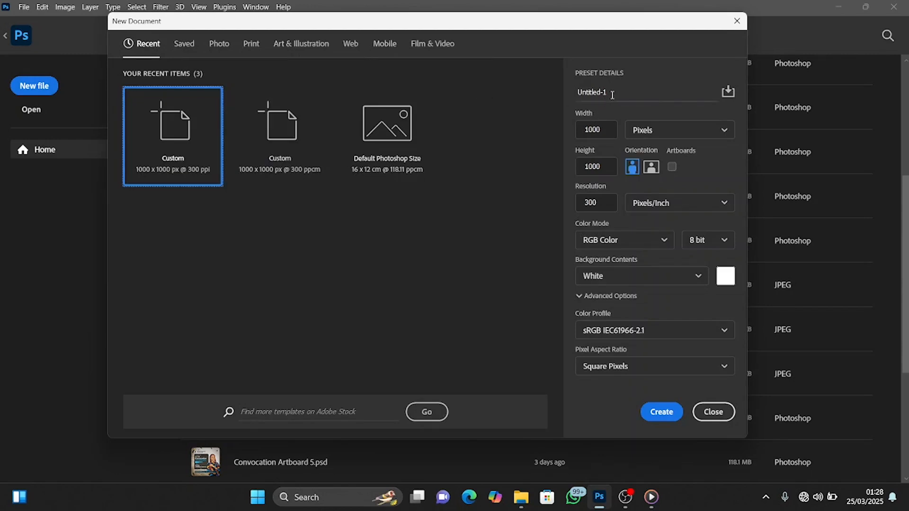
left_click(580, 92)
key("BackSpace")
key("ctrl+z")
key("BackSpace")
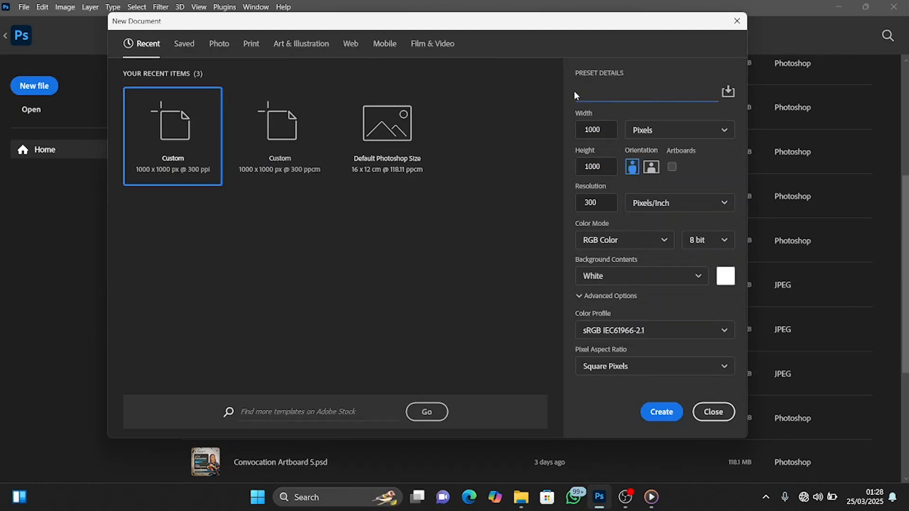
type("DG5")
left_click(615, 133)
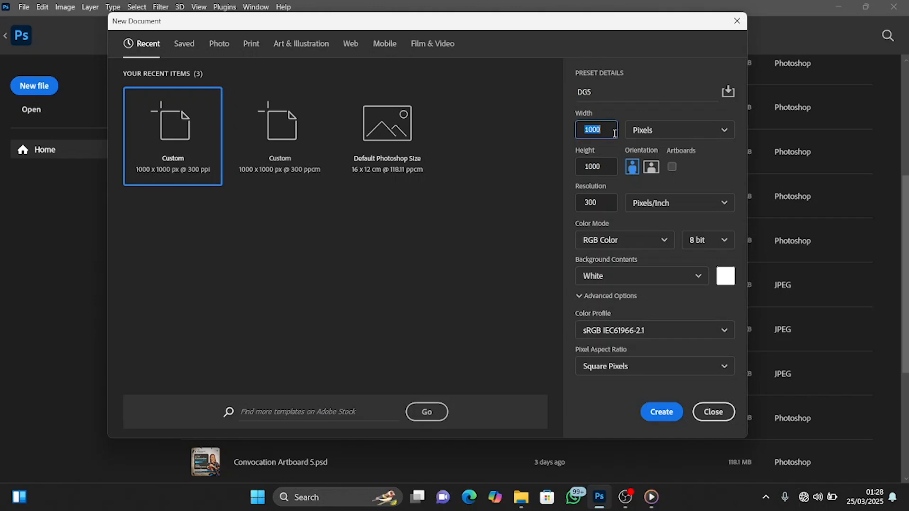
key("BackSpace")
type("1350")
left_click(600, 166)
key("BackSpace")
key("BackSpace")
key("BackSpace")
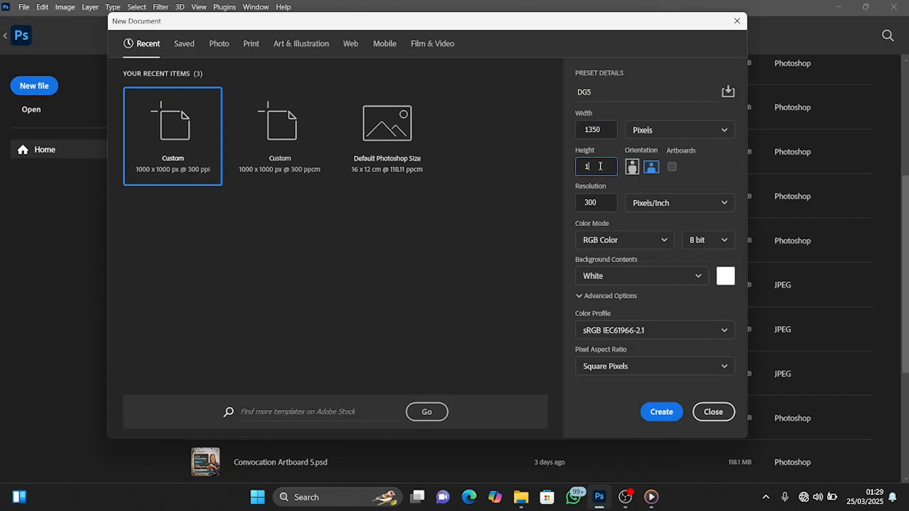
- Set the document's width to 1080 pixels and height to 1350 pixels, and create it
left_click(606, 132)
key("BackSpace")
key("BackSpace")
key("BackSpace")
key("BackSpace")
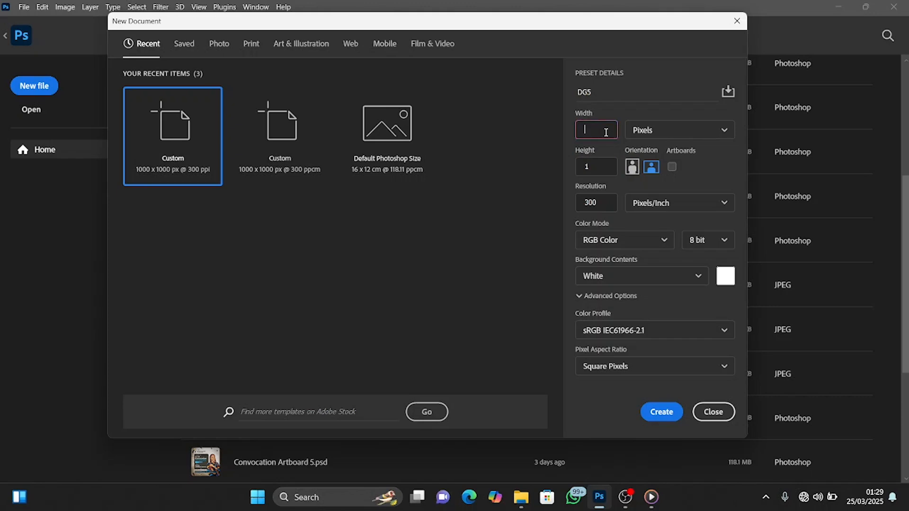
type("1080")
left_click(595, 166)
type("1350")
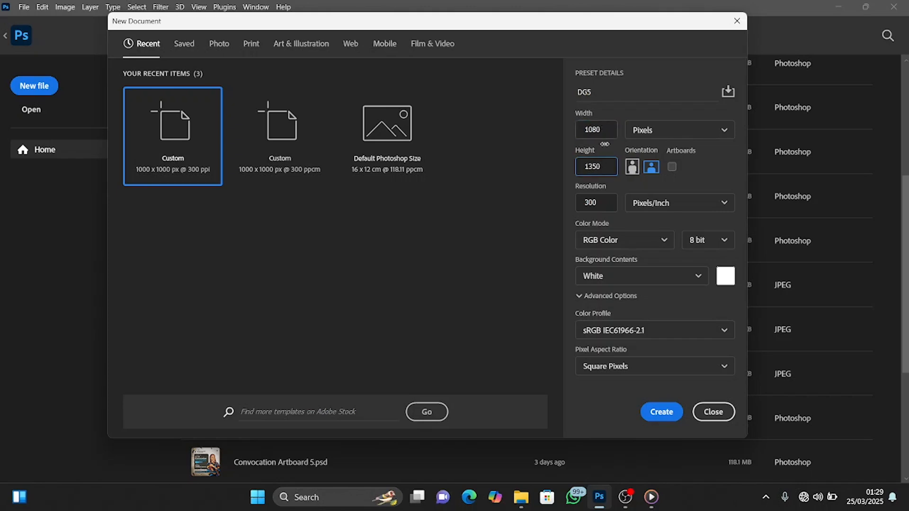
left_click(608, 204)
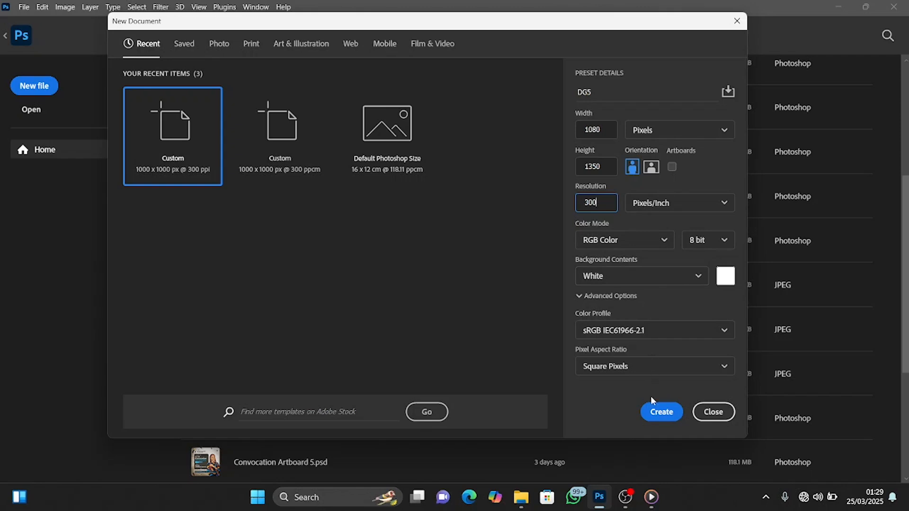
left_click(653, 412)
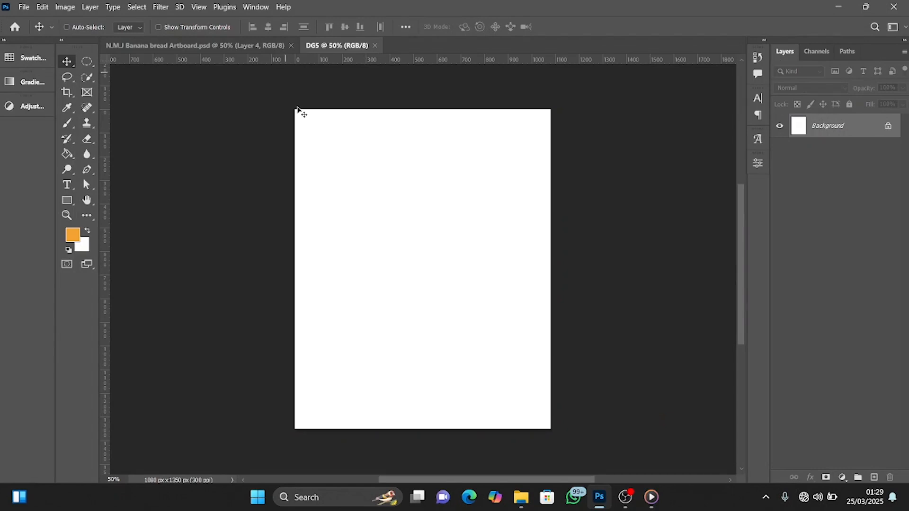
- Close the N.M.J Banana bread Artboard document and duplicate the Background layer of DG5
left_click(290, 45)
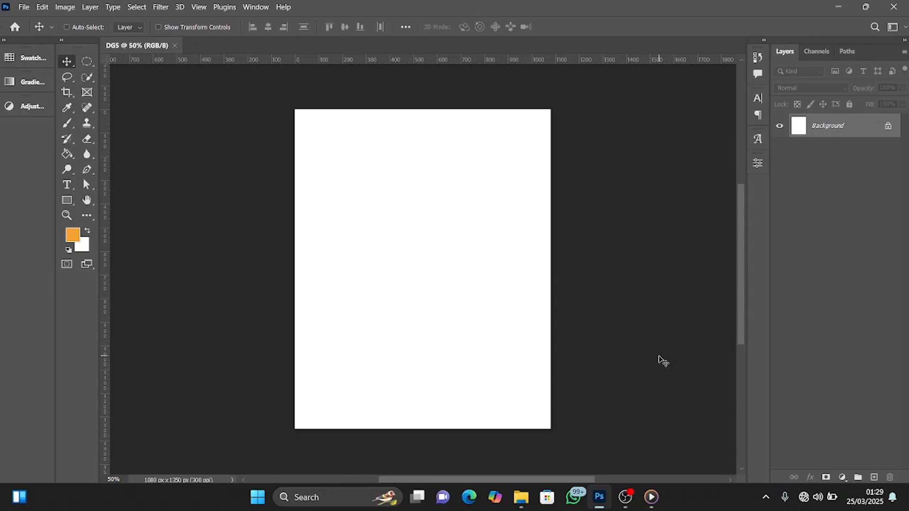
key("ctrl+j")
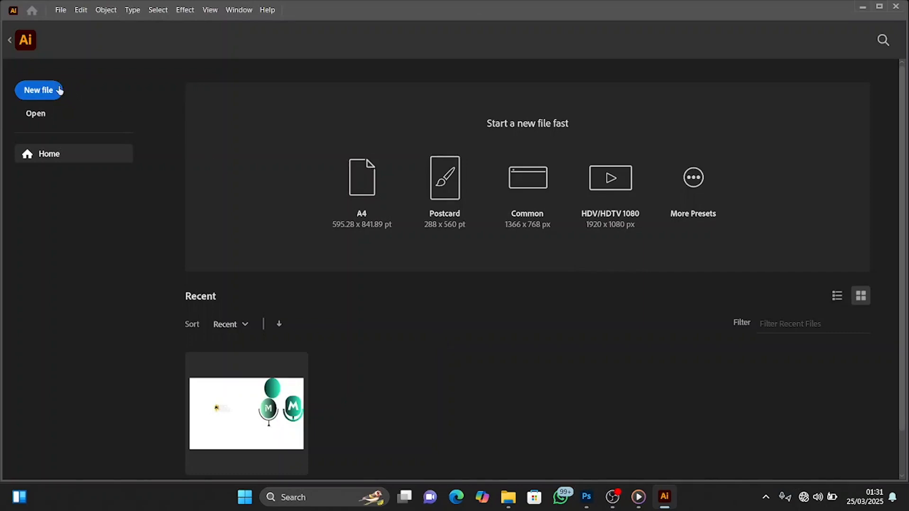
- In Illustrator, start a new document and name it GH1
left_click(60, 91)
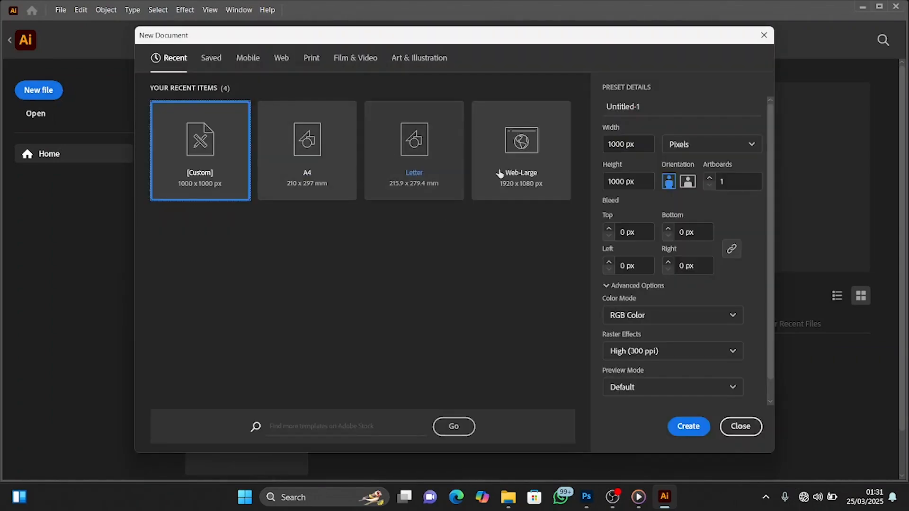
left_click_drag(654, 107, 605, 111)
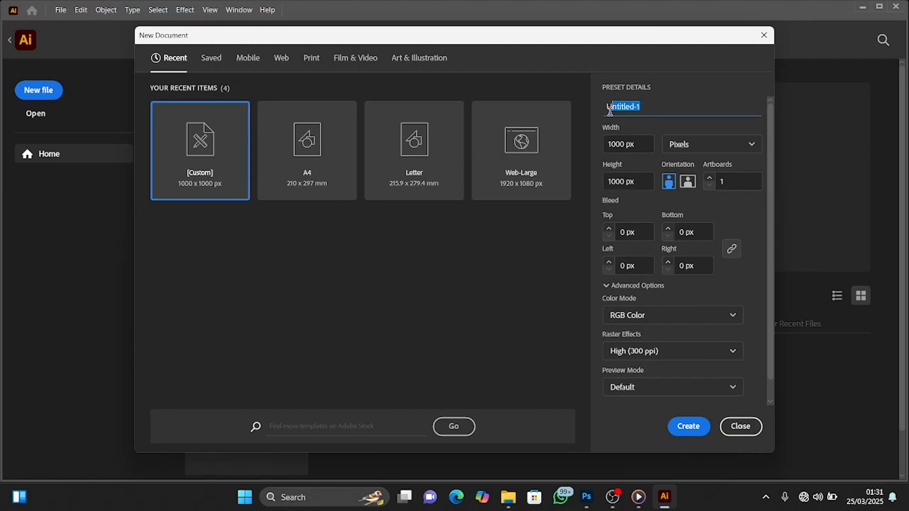
key("BackSpace")
type("GH1")
- Set the new document's width to 1080 pixels
left_click(644, 141)
key("BackSpace")
key("BackSpace")
key("BackSpace")
key("BackSpace")
key("BackSpace")
key("BackSpace")
key("BackSpace")
type("1080")
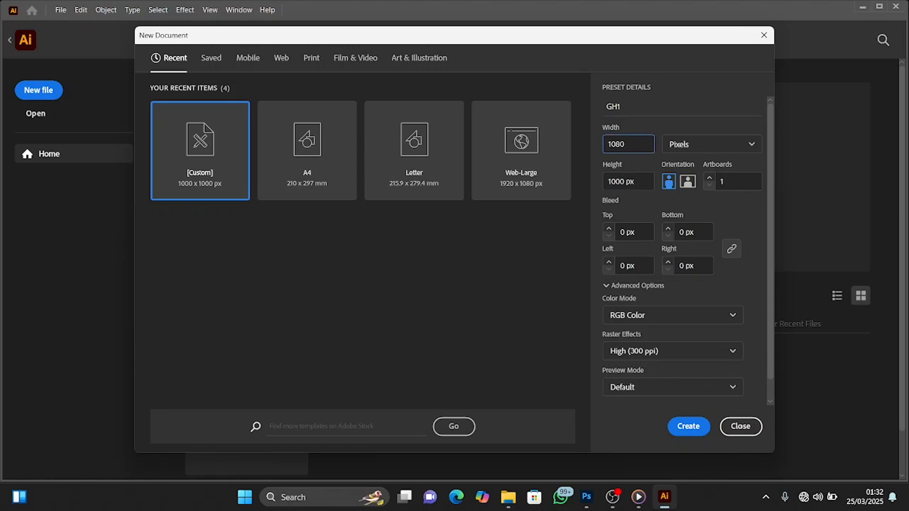
- Set the new document's height to 1350 pixels and create the document
left_click(644, 182)
key("BackSpace")
key("BackSpace")
key("BackSpace")
key("BackSpace")
key("BackSpace")
key("BackSpace")
type("1350")
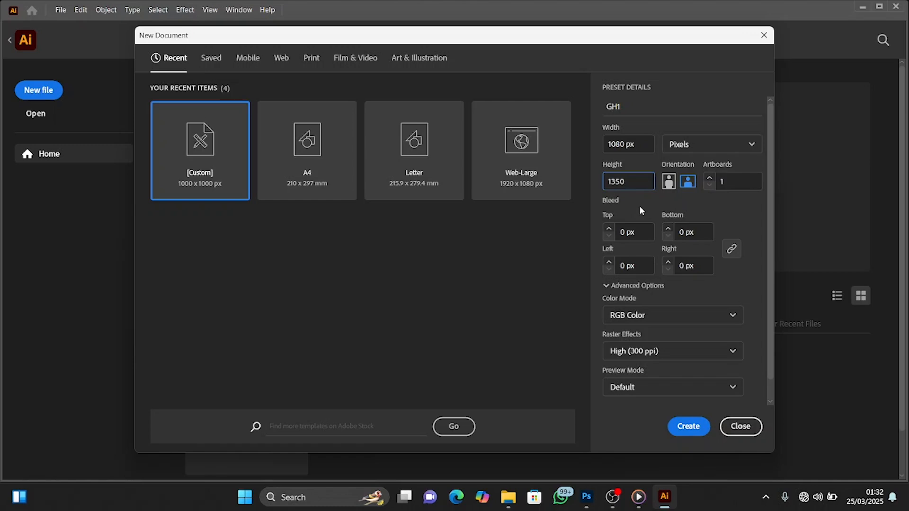
left_click(690, 427)
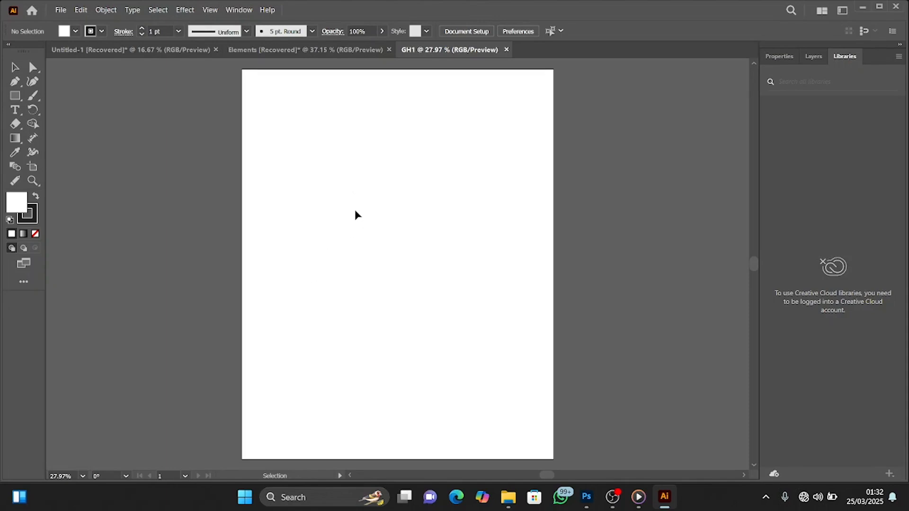
- Switch the workspace to Essentials Classic
left_click(241, 11)
mouse_move(285, 49)
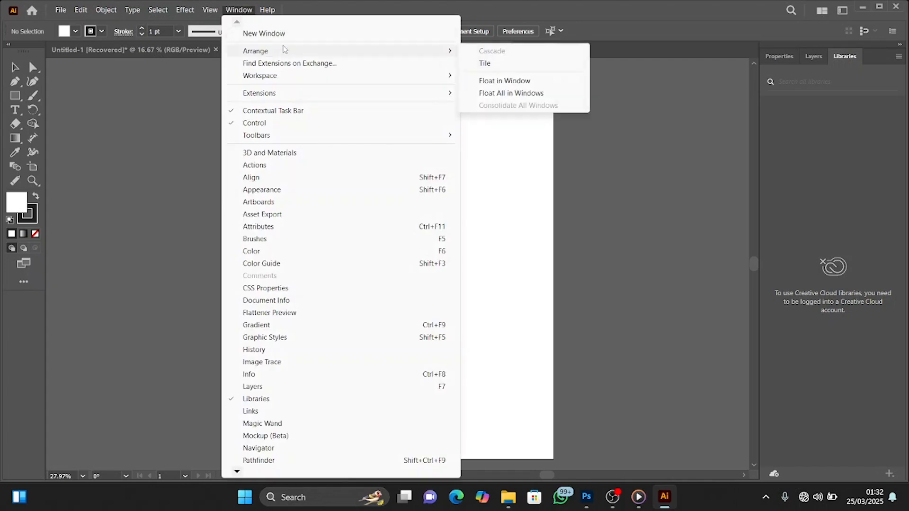
mouse_move(305, 76)
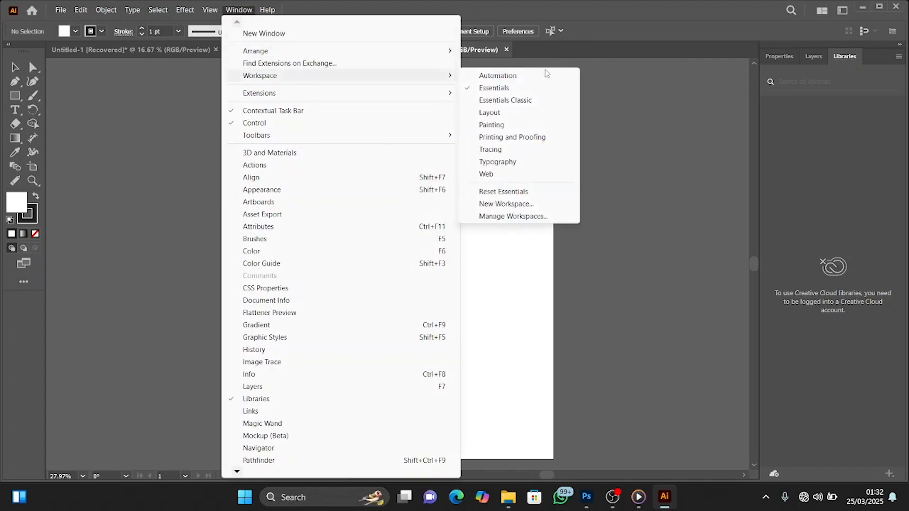
left_click(532, 89)
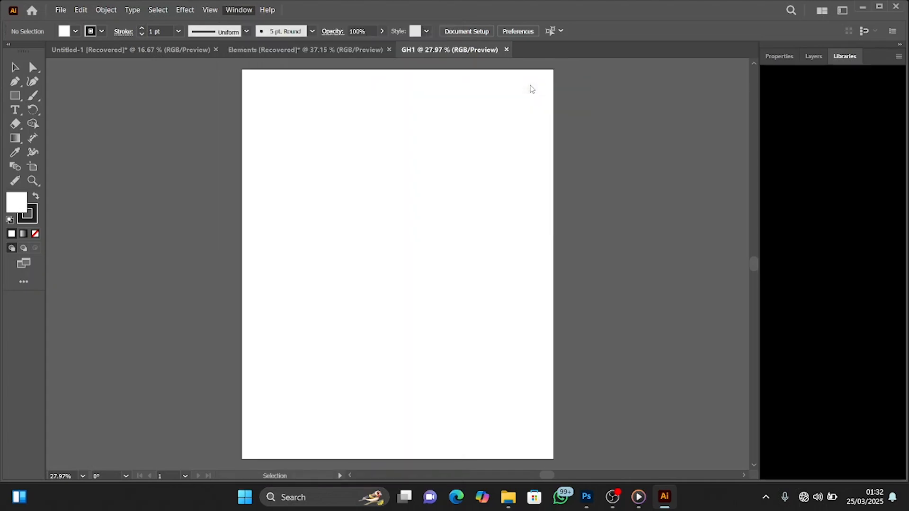
left_click(248, 11)
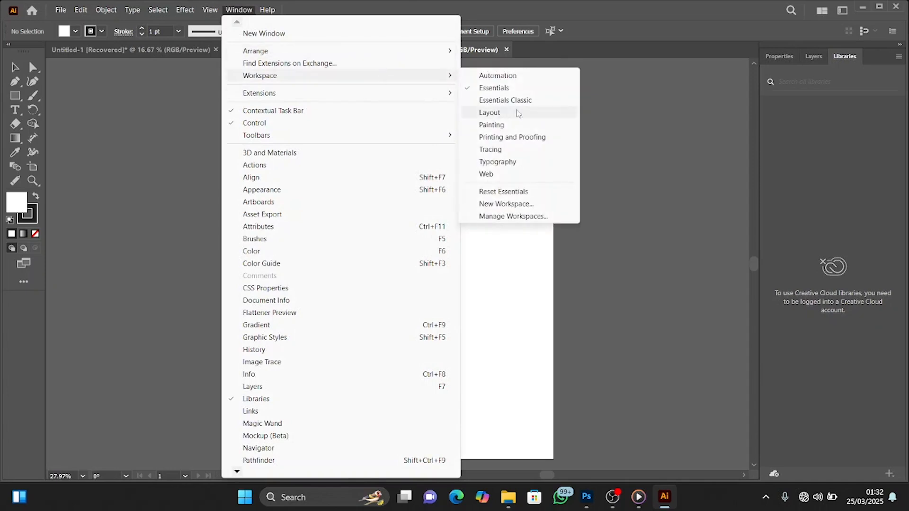
left_click(522, 101)
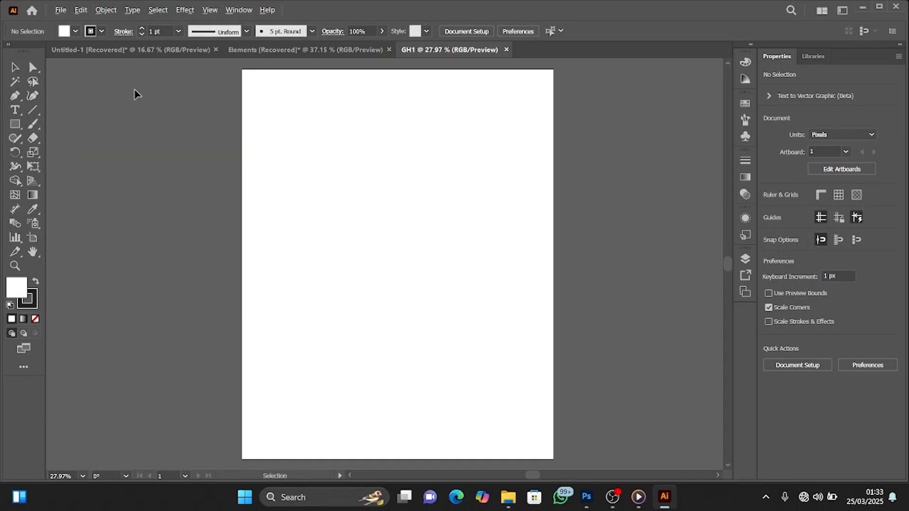
- Activate the Pencil tool and set its fidelity fully to Smooth
left_click(18, 138)
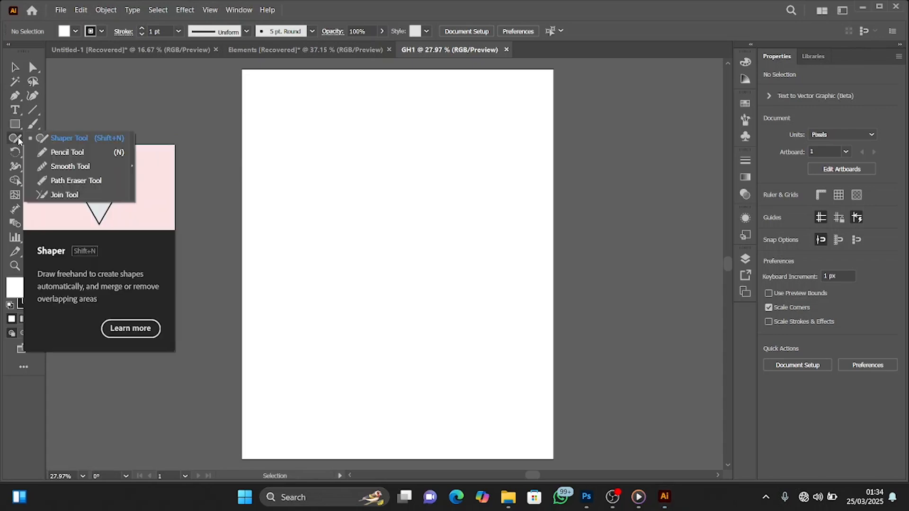
left_click(72, 152)
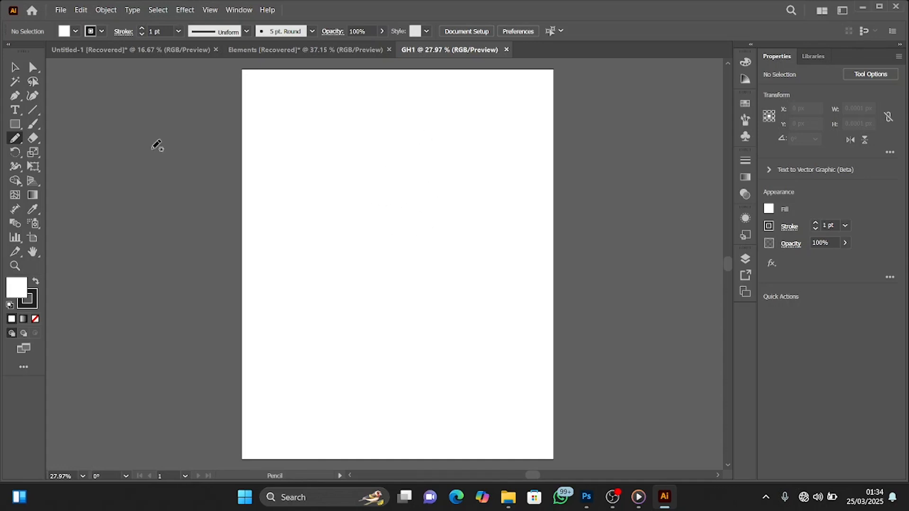
double_click(15, 138)
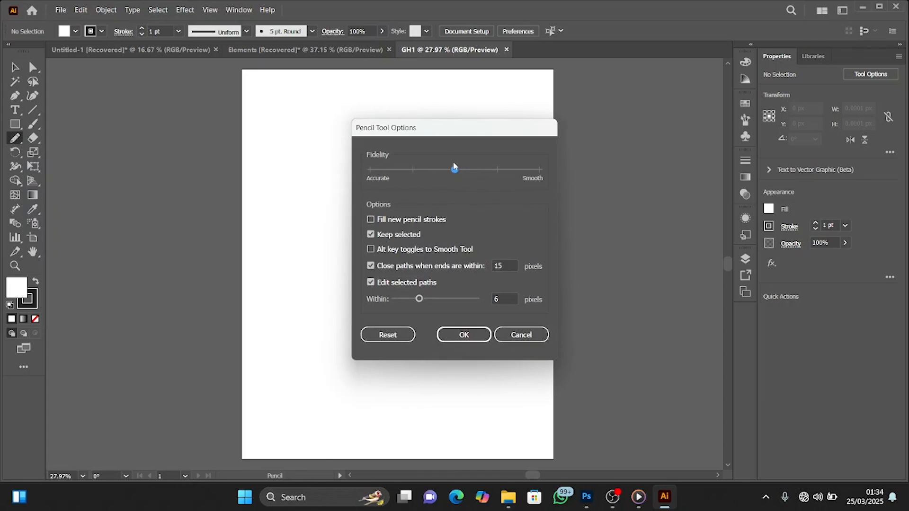
left_click_drag(455, 170, 542, 160)
left_click(471, 334)
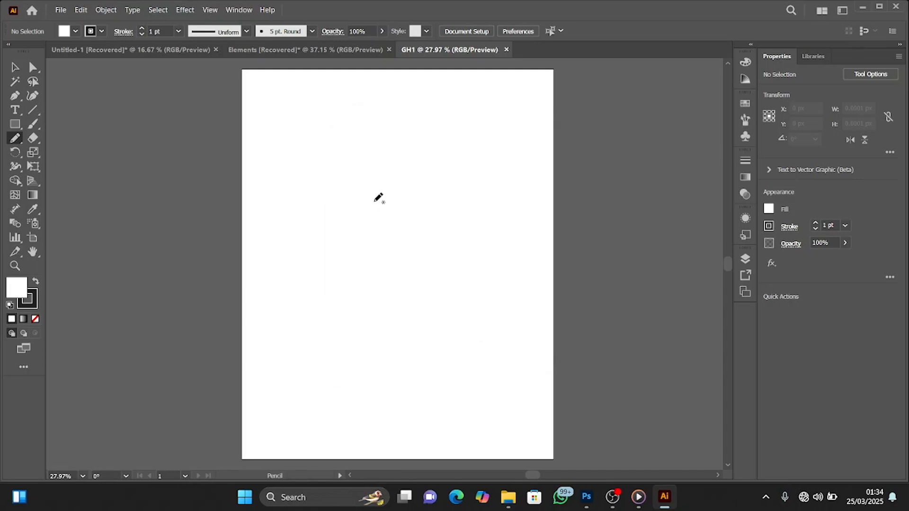
- Draw a closed freehand blob about 322 by 270 px across the artboard's upper-left corner with the Pencil tool
key("ctrl+minus")
key("ctrl+minus")
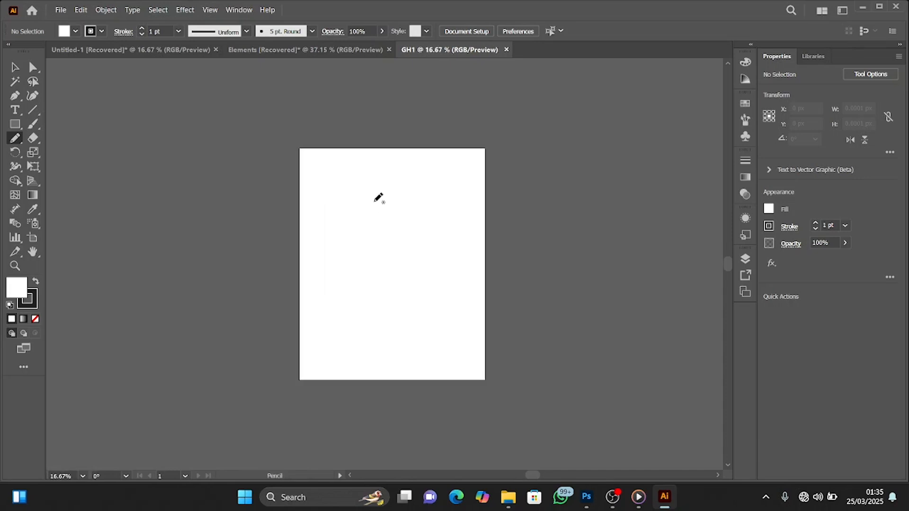
key("ctrl+plus")
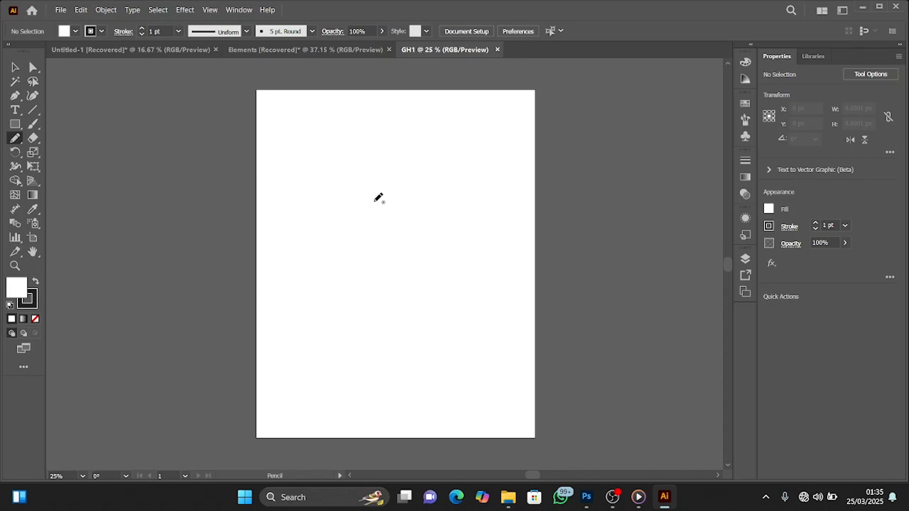
mouse_move(244, 99)
left_mouse_down()
mouse_move(273, 135)
mouse_move(293, 143)
mouse_move(316, 136)
mouse_move(319, 113)
mouse_move(247, 93)
left_mouse_up()
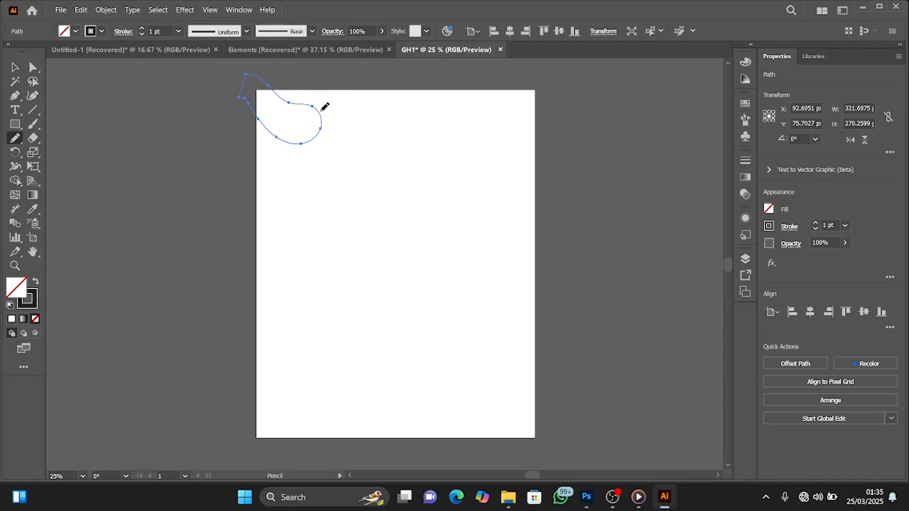
- Fill the corner blob with dark red and remove its stroke
left_click(64, 31)
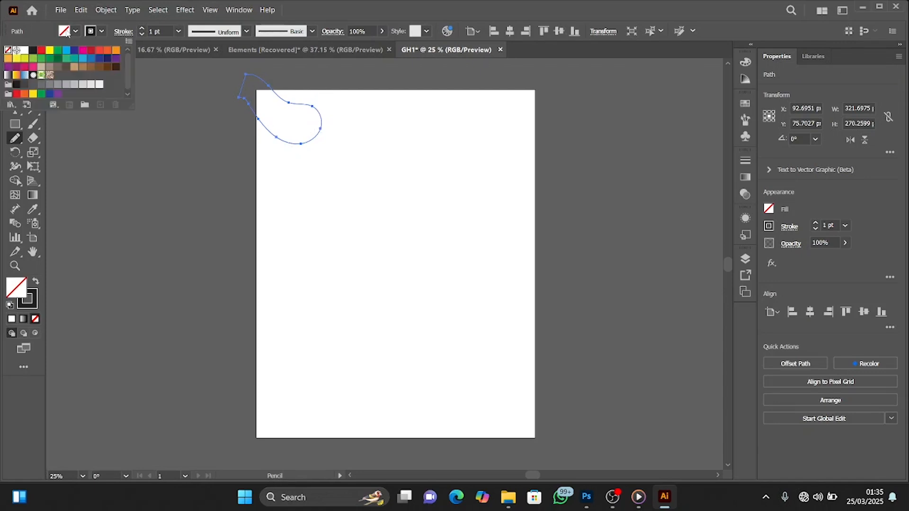
left_click(95, 51)
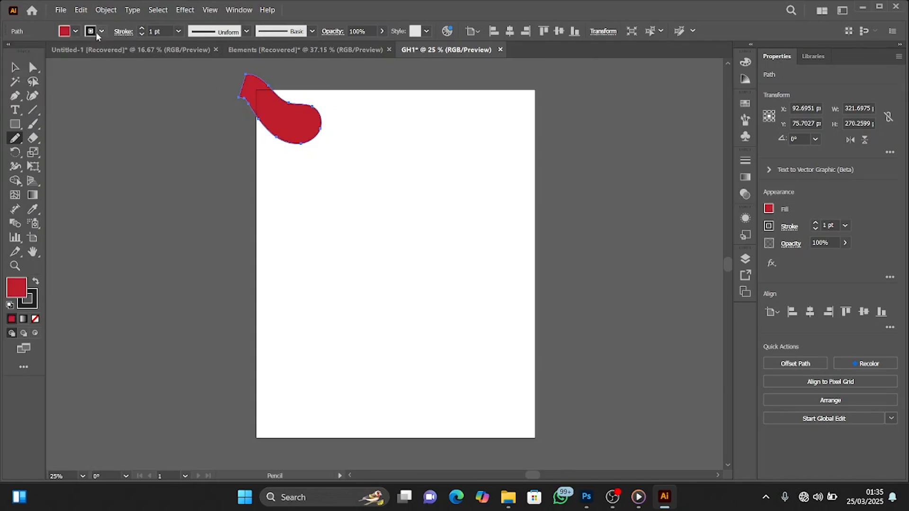
left_click(96, 33)
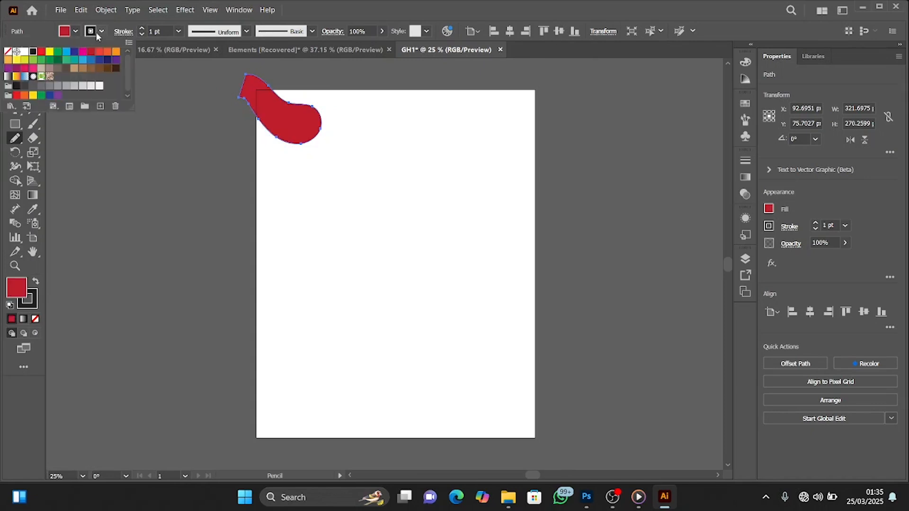
left_click(9, 52)
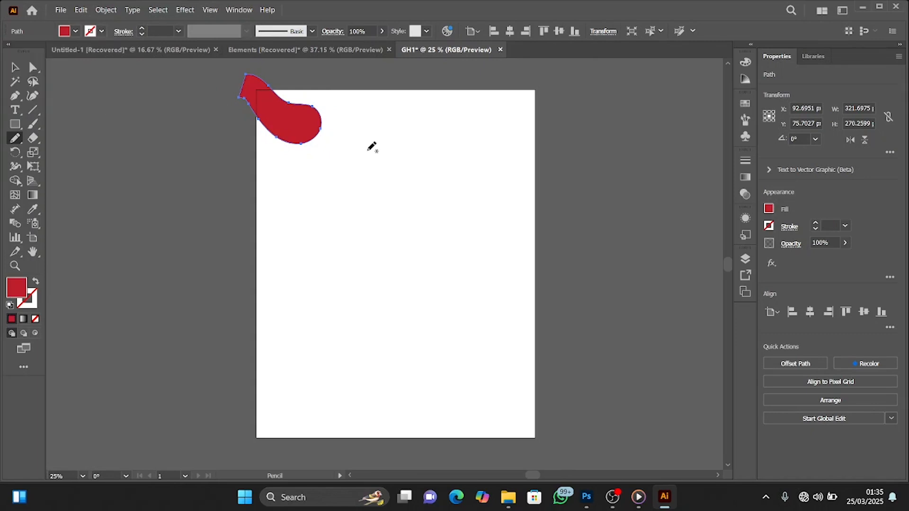
- Draw a closed freehand crescent about 287 by 435 px across the artboard's right edge and fill it with dark red
mouse_move(540, 133)
left_mouse_down()
mouse_move(481, 206)
mouse_move(542, 247)
mouse_move(544, 235)
mouse_move(521, 228)
mouse_move(522, 184)
mouse_move(541, 137)
left_mouse_up()
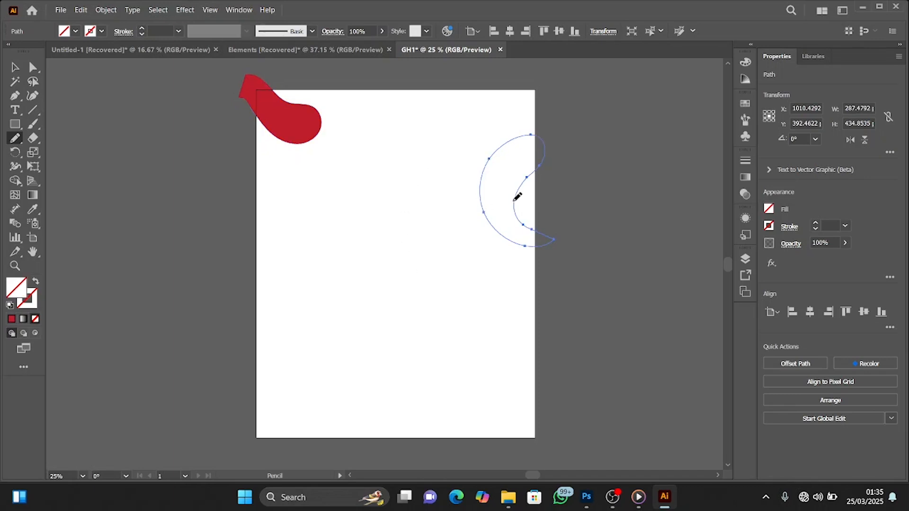
left_click(64, 33)
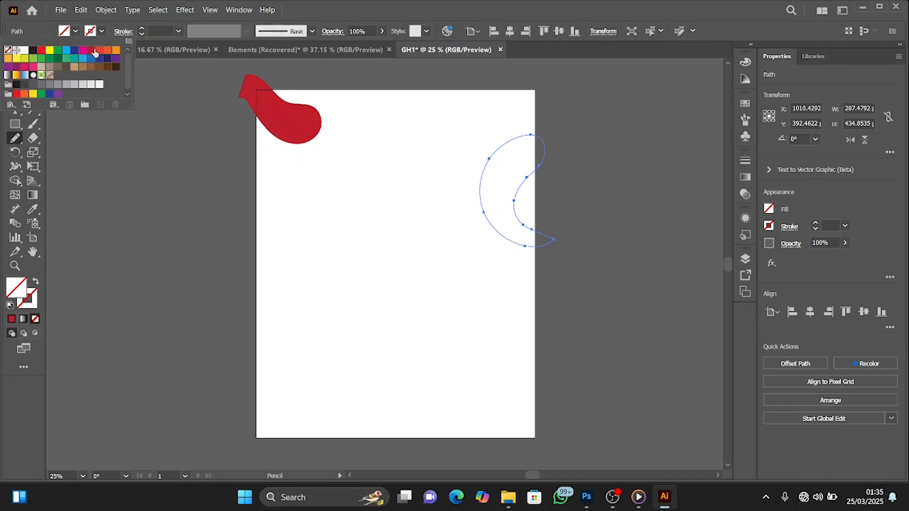
left_click(94, 52)
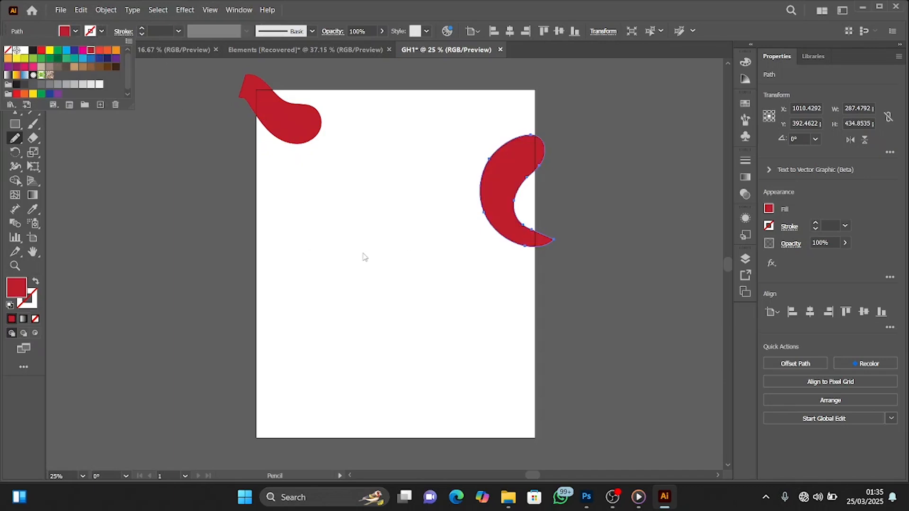
left_click(373, 115)
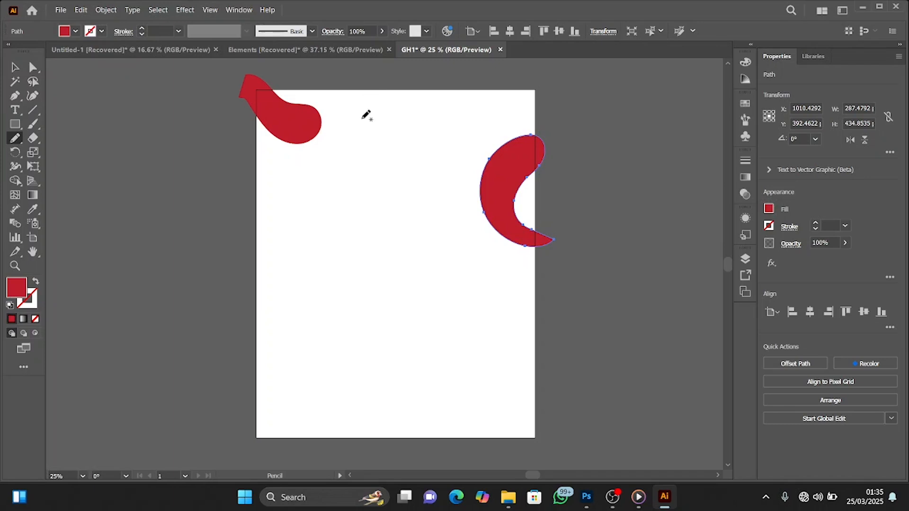
- Draw a closed freehand curved band about 379 by 245 px across the artboard's upper edge and fill it with dark red
mouse_move(358, 89)
left_mouse_down()
mouse_move(416, 119)
mouse_move(456, 64)
mouse_move(438, 61)
mouse_move(410, 101)
mouse_move(360, 90)
left_mouse_up()
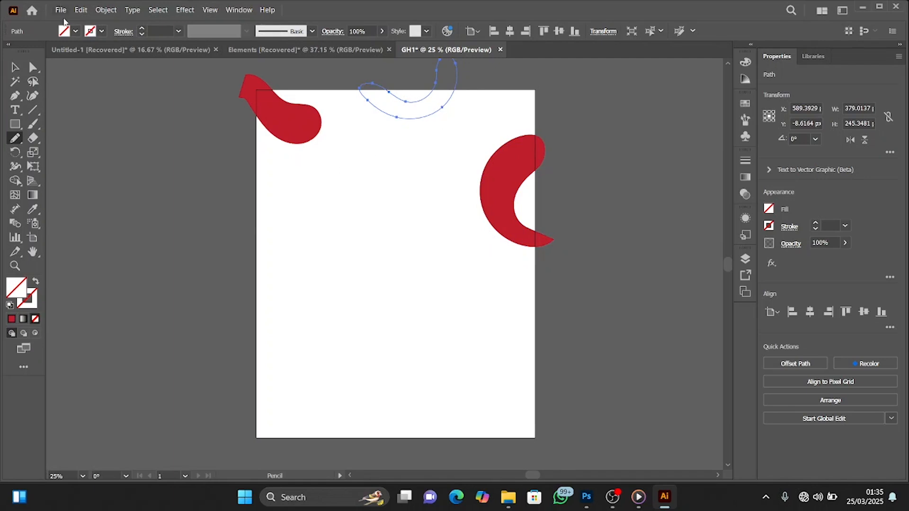
left_click(66, 34)
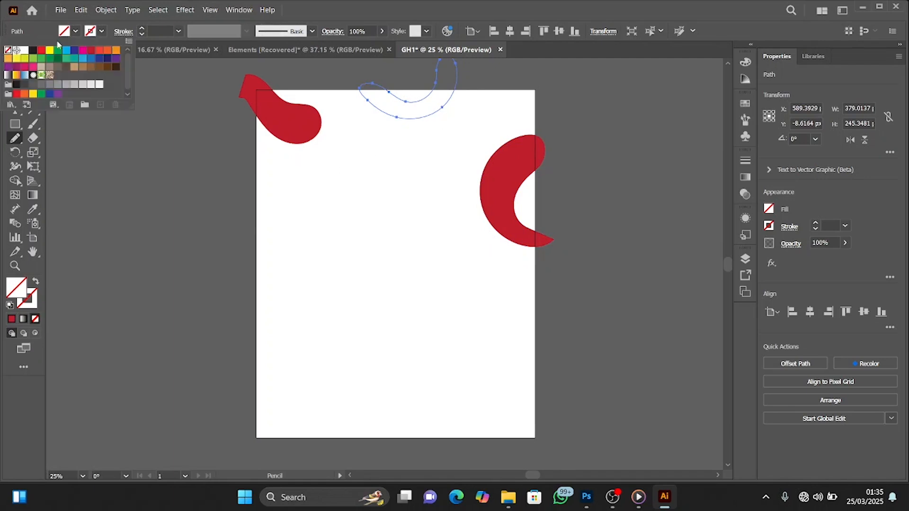
left_click(90, 50)
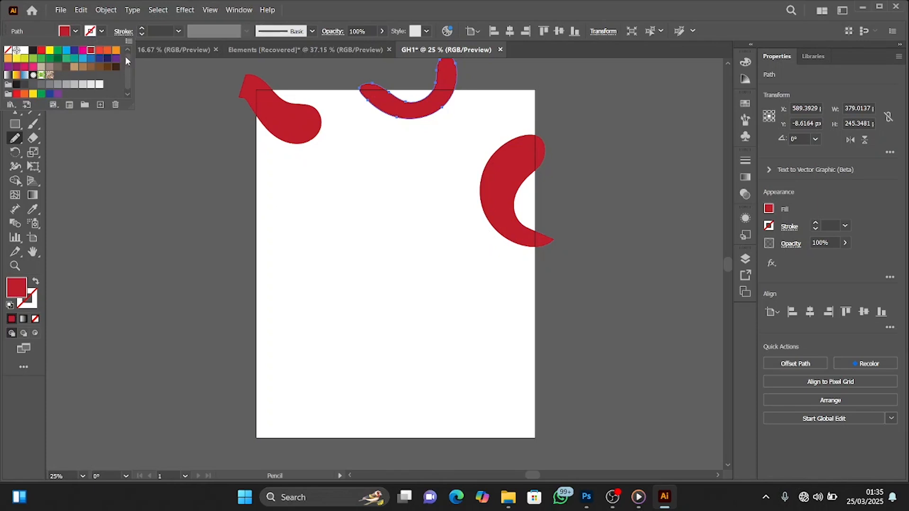
left_click(107, 33)
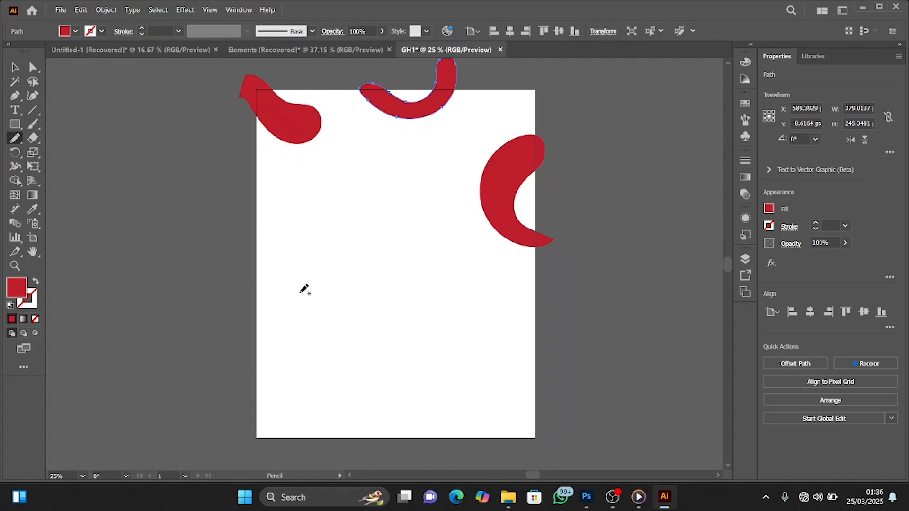
- Select all the dark red shapes in the Untitled-1 document and copy them
key("ctrl+Tab")
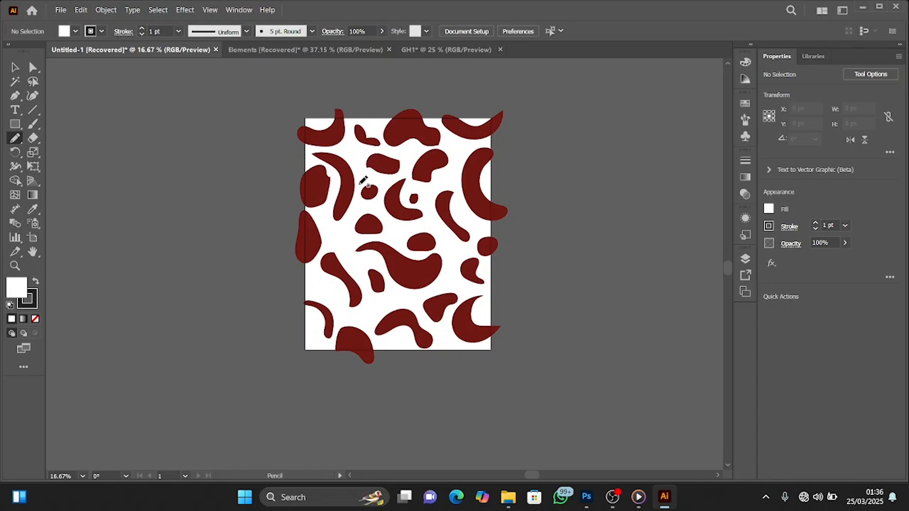
key("v")
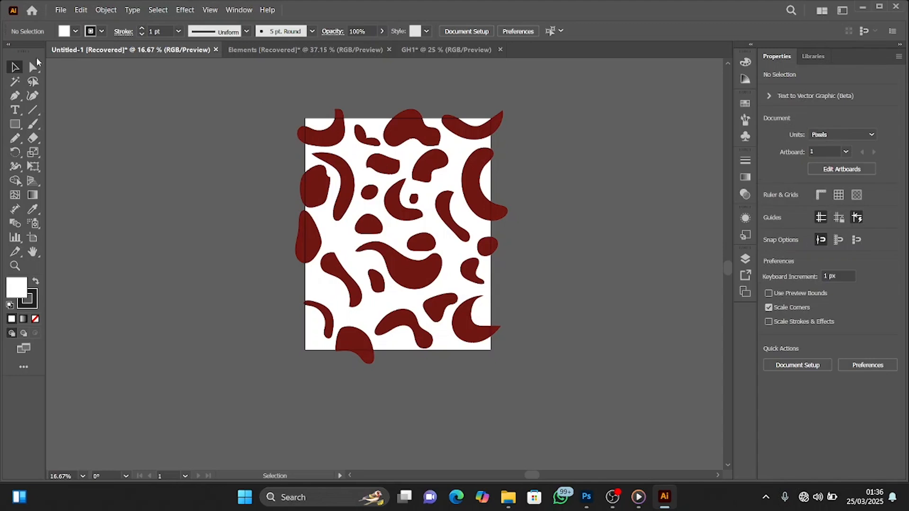
left_click_drag(256, 103, 561, 375)
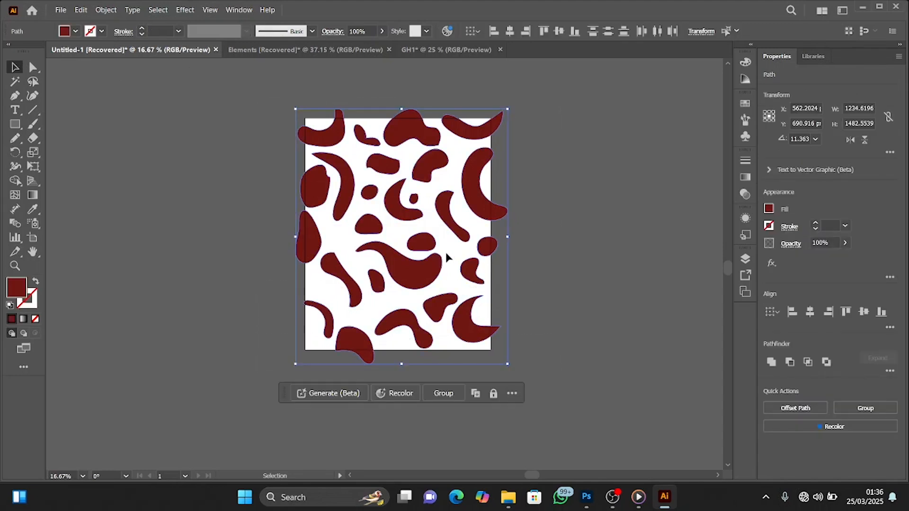
key("ctrl+c")
- Switch to Photoshop, paste the shapes into DG5 as pixels and scale them proportionally to about 1208 by 1451 px
left_click(592, 508)
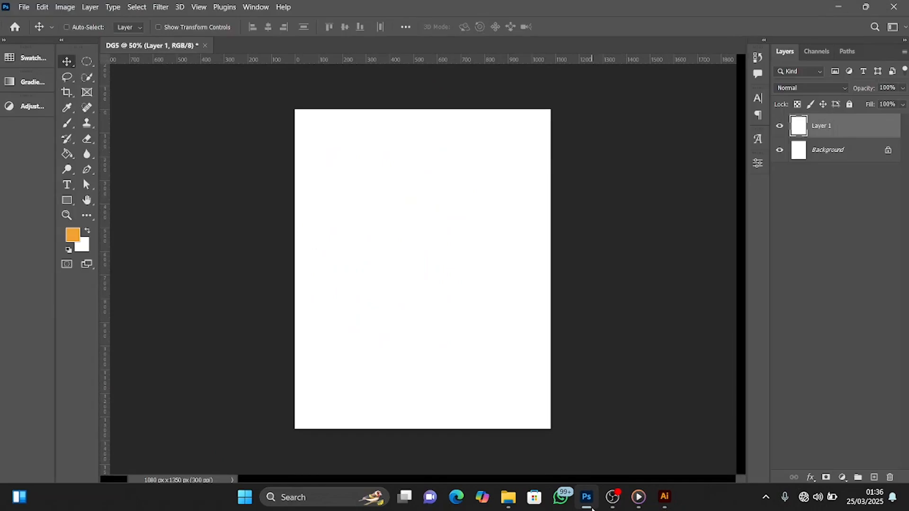
key("ctrl+v")
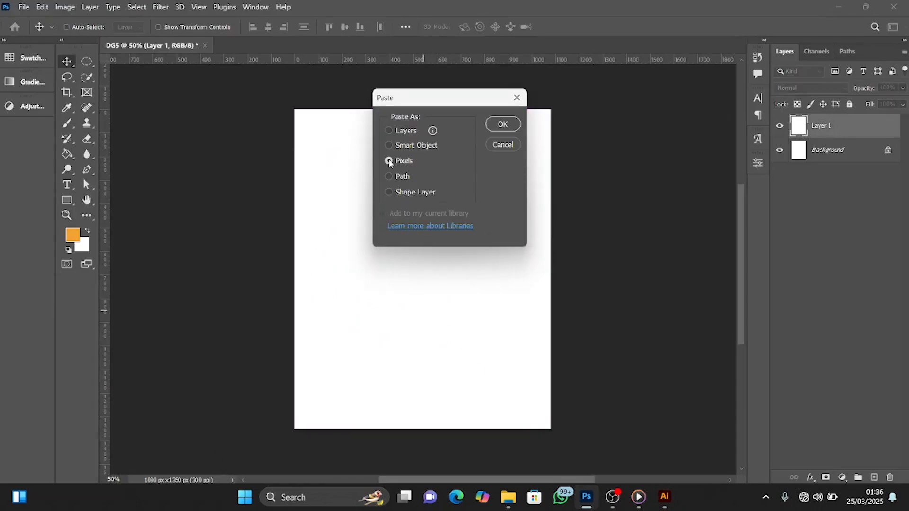
left_click(501, 126)
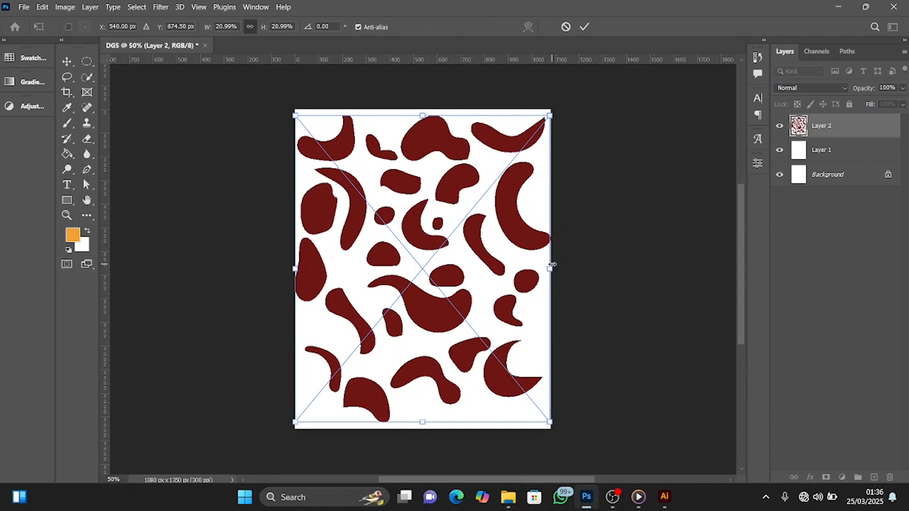
left_click_drag(551, 268, 568, 272)
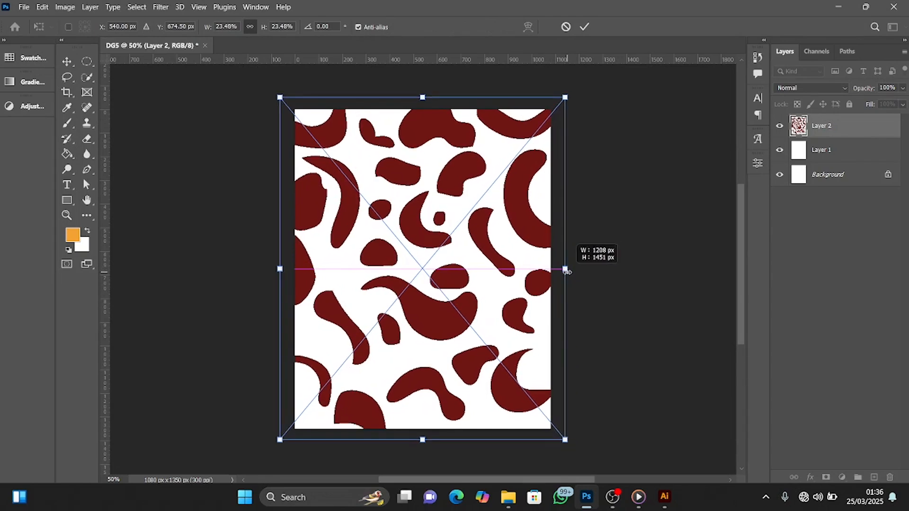
left_click_drag(568, 272, 567, 273)
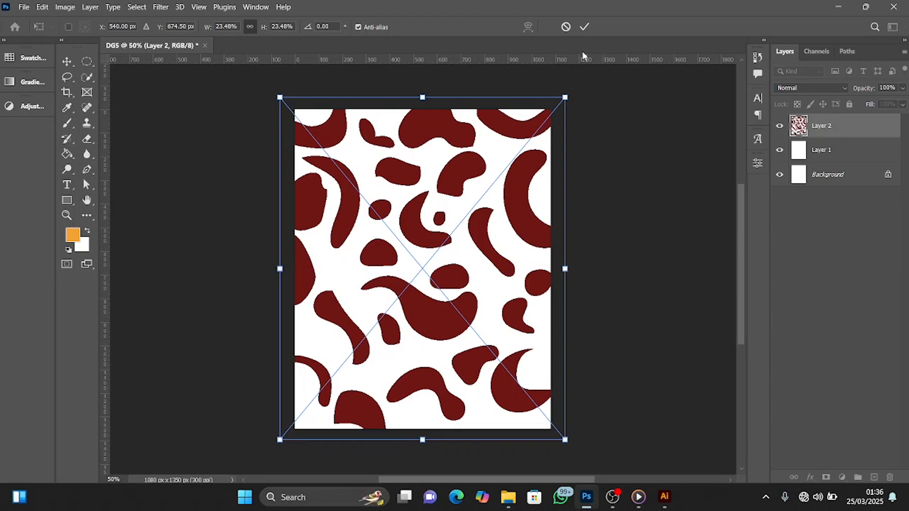
left_click(584, 29)
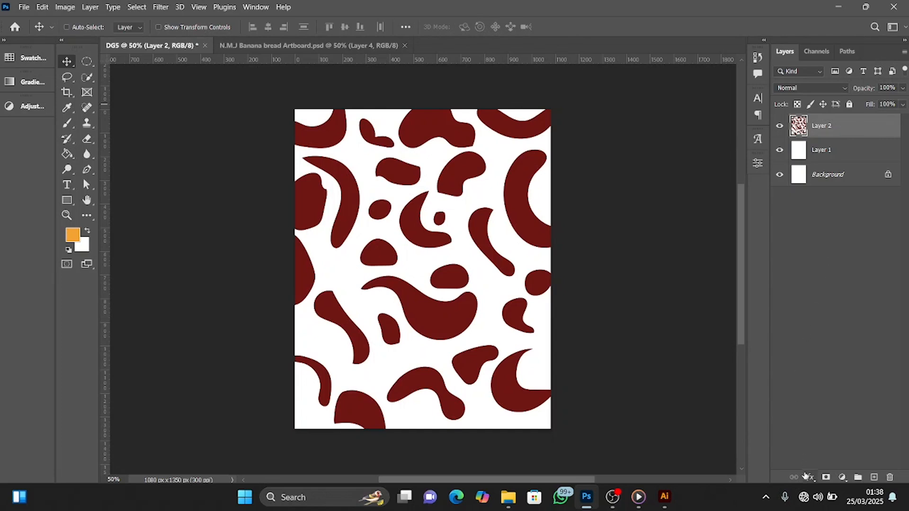
- Add a Color Overlay effect to Layer 2 at 100% opacity in orange f4a234, sampled from the foreground color
left_click(810, 477)
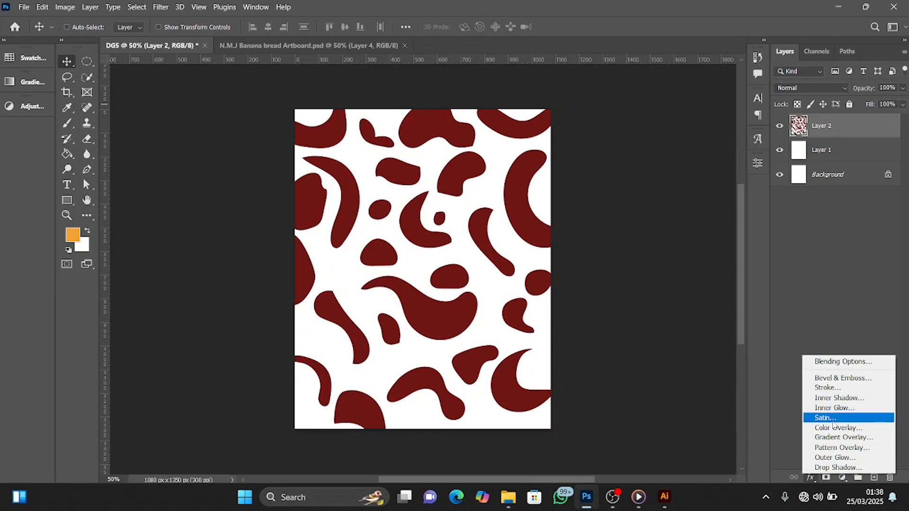
left_click(834, 428)
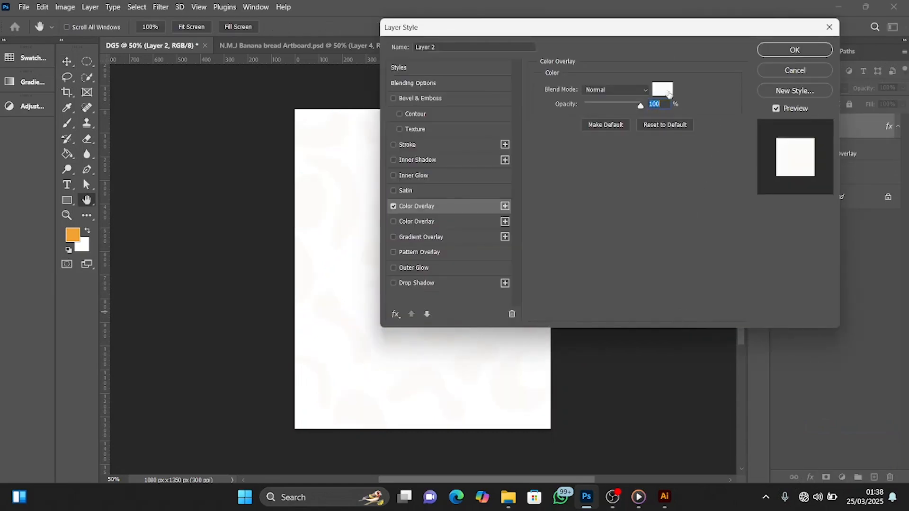
left_click(666, 91)
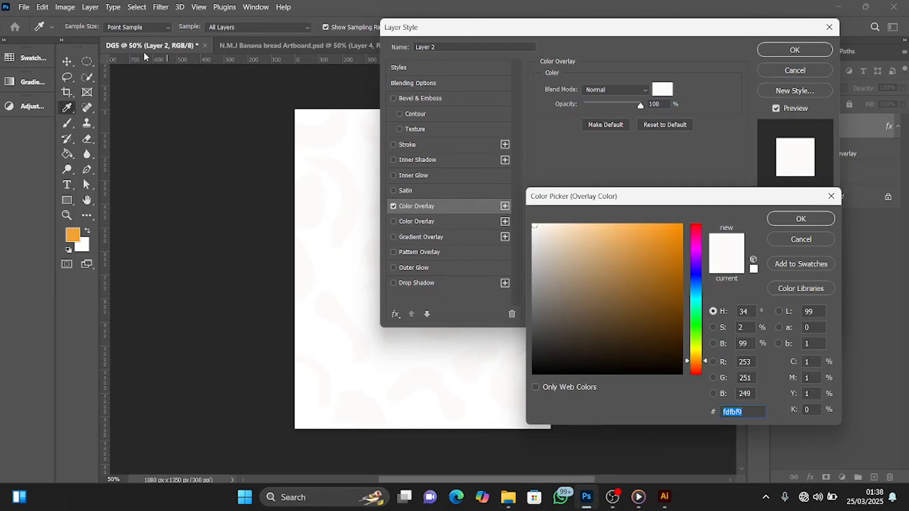
left_click(75, 233)
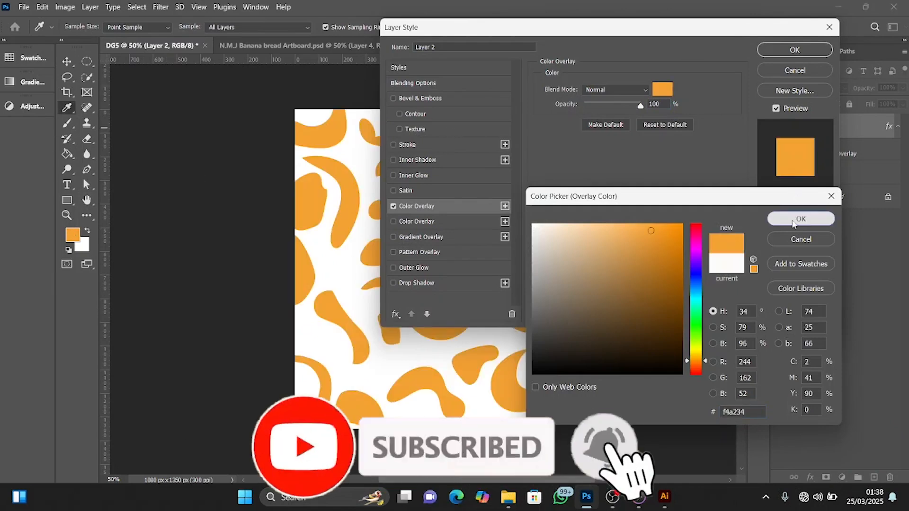
left_click(801, 219)
left_click(663, 90)
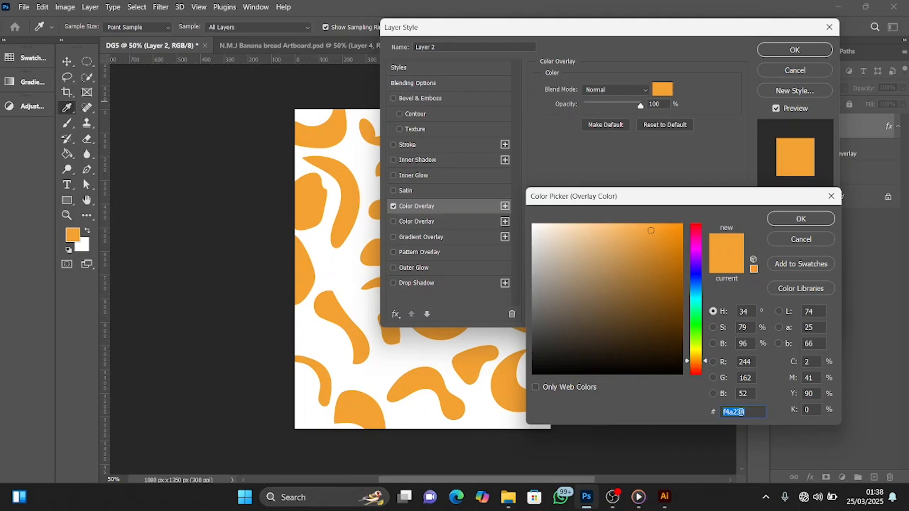
left_click(787, 219)
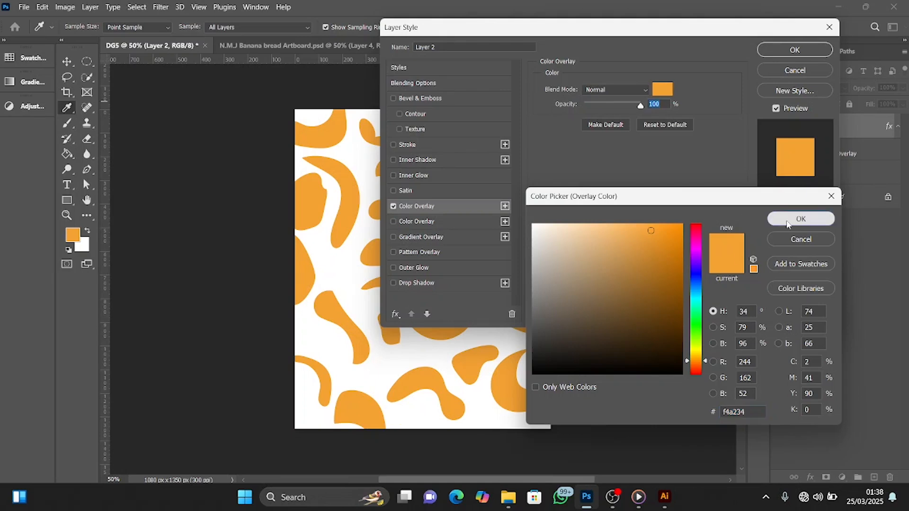
left_click(786, 49)
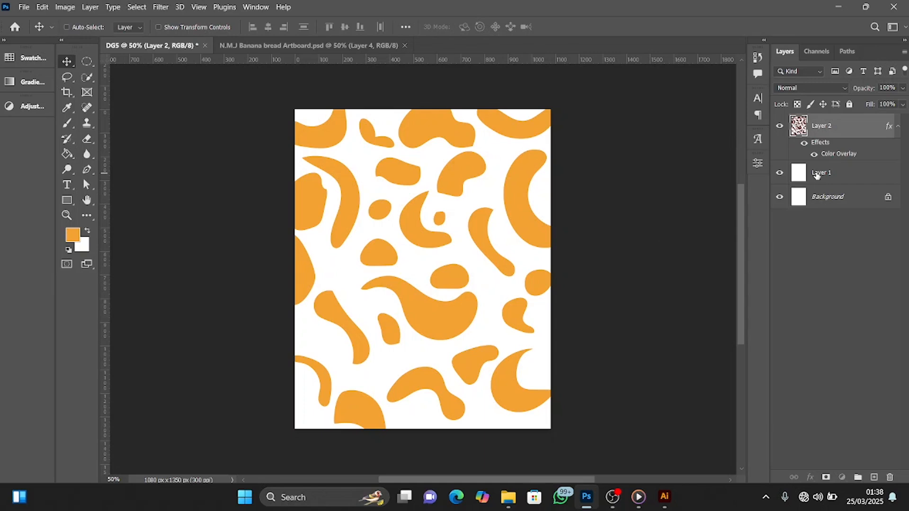
- Set the foreground color to dark red 701713 and fill Layer 1 with it using the Paint Bucket tool
left_click(817, 175)
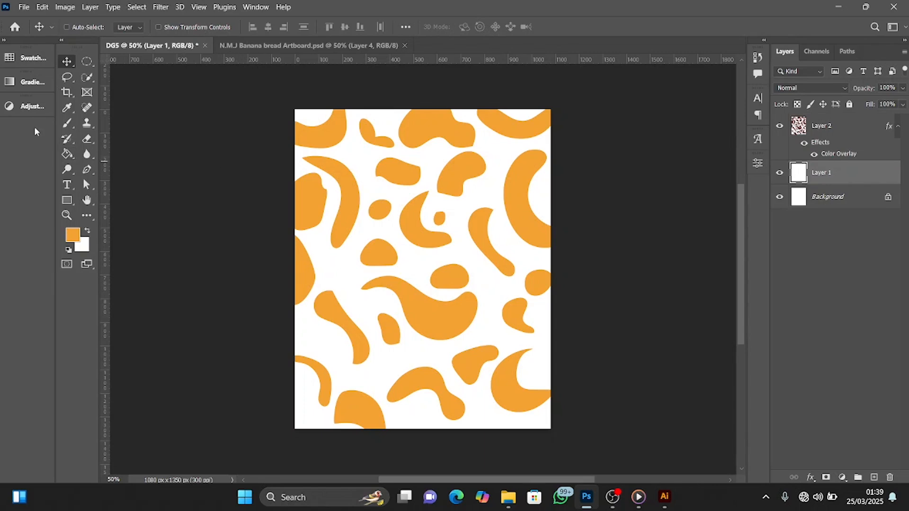
left_click(78, 236)
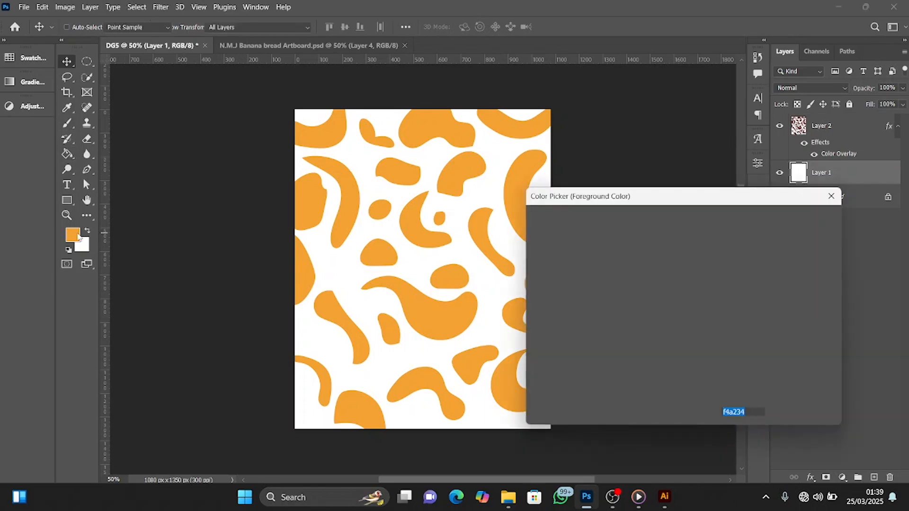
left_click(34, 57)
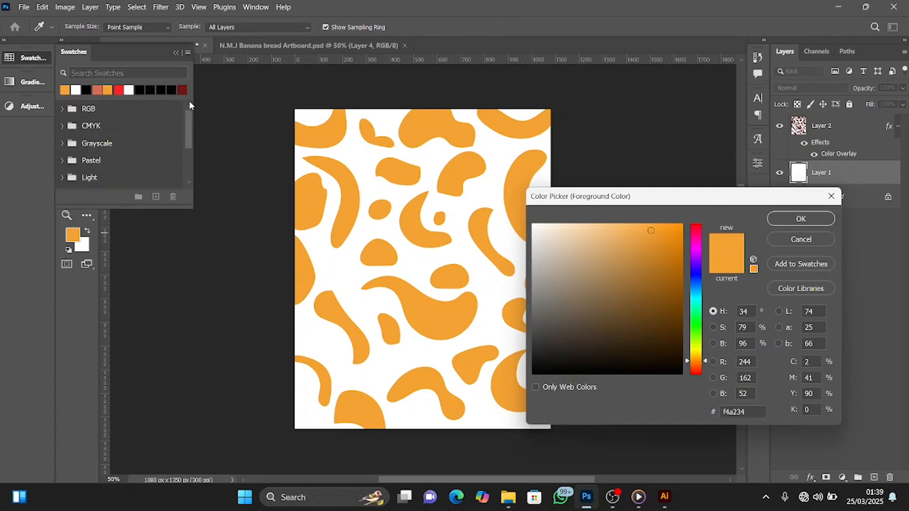
left_click(184, 89)
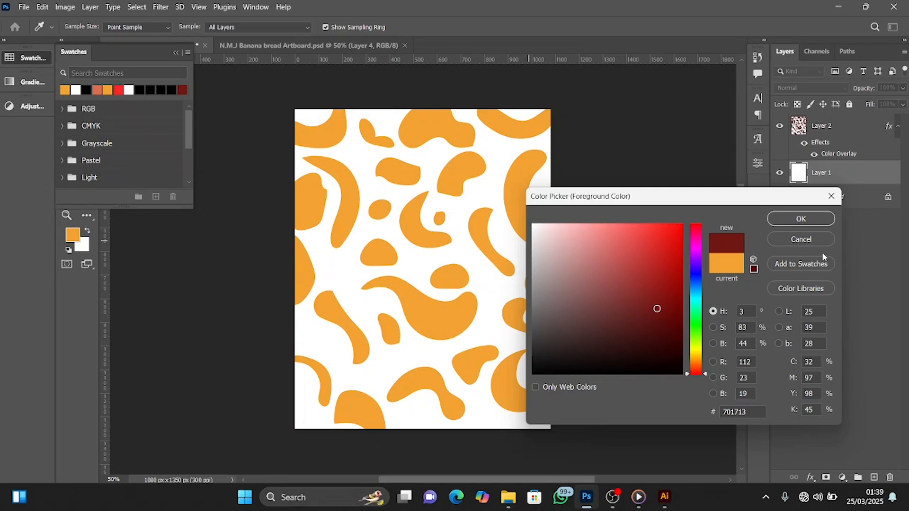
left_click(814, 218)
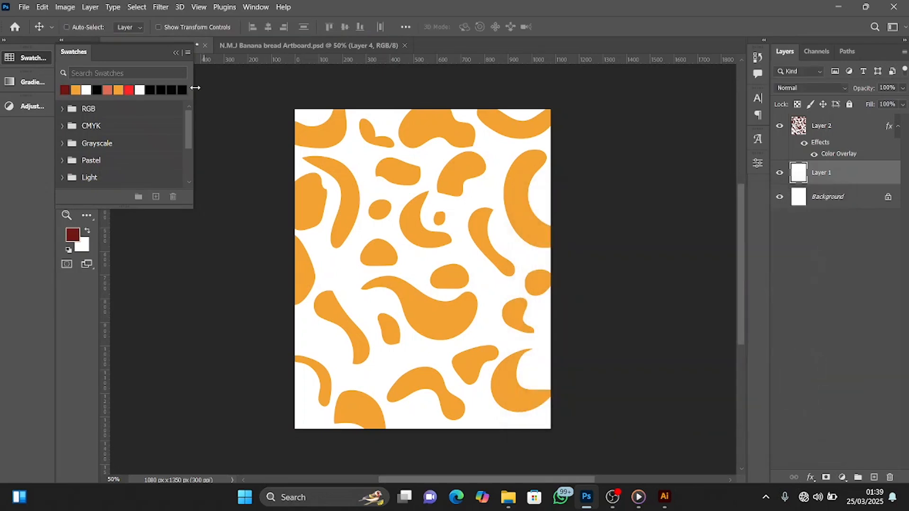
left_click(176, 52)
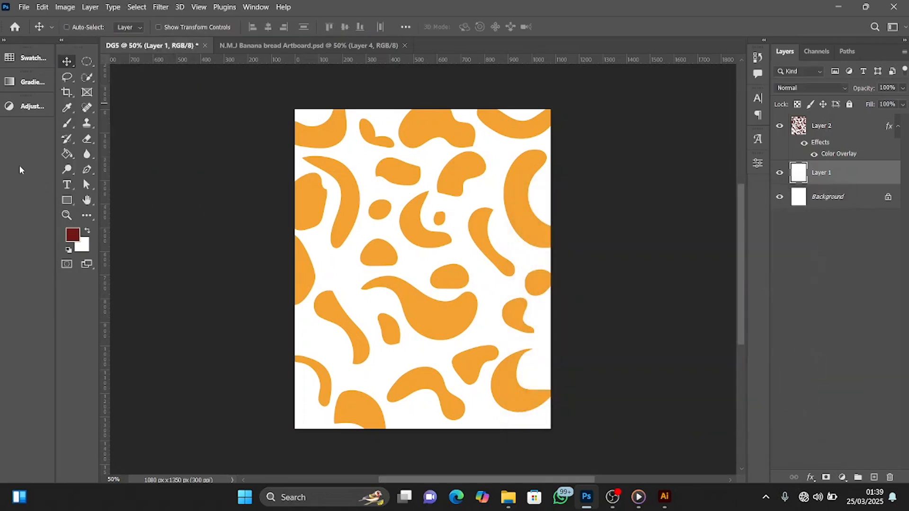
left_click(69, 154)
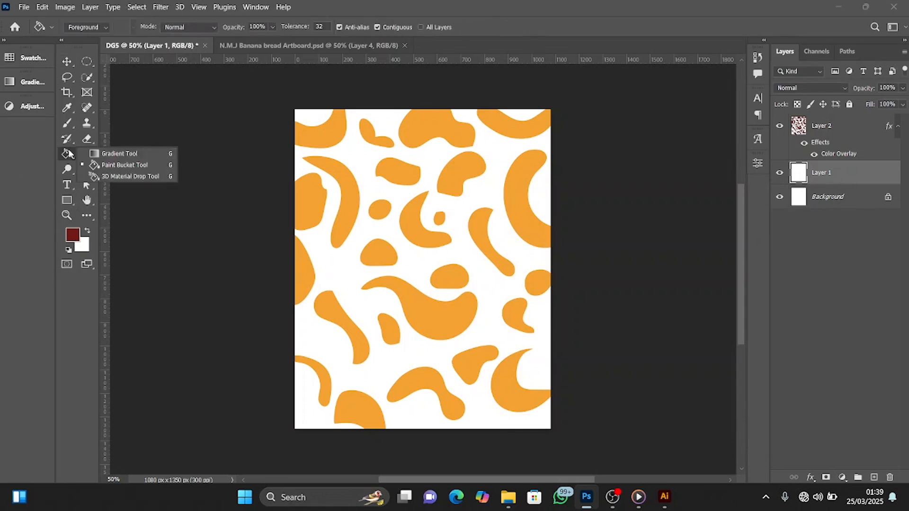
left_click(109, 164)
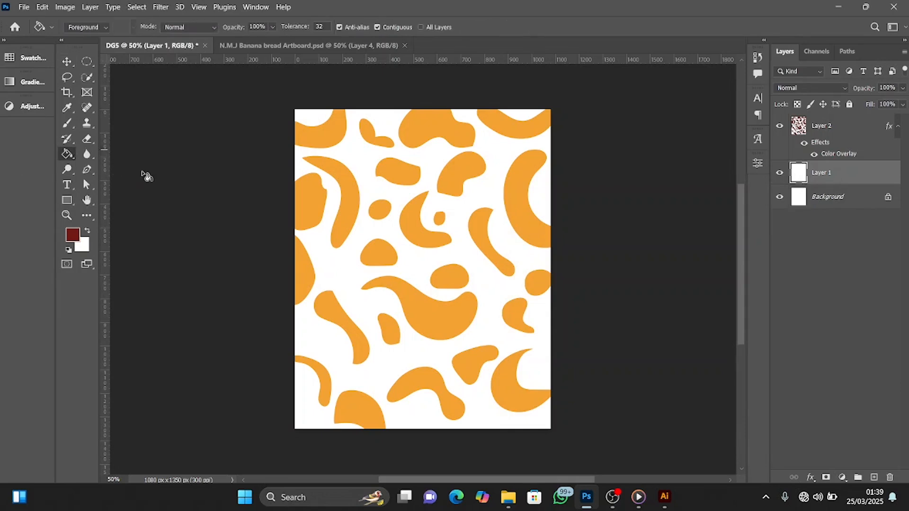
left_click(330, 274)
key("v")
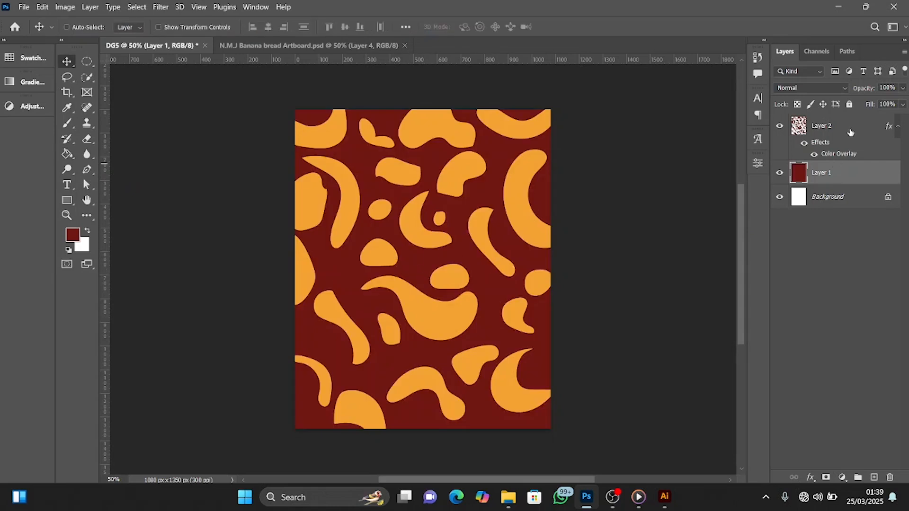
- Draw a dark red rectangle about 867 by 1142 px over the pattern above Layer 2 and remove its stroke
left_click(851, 132)
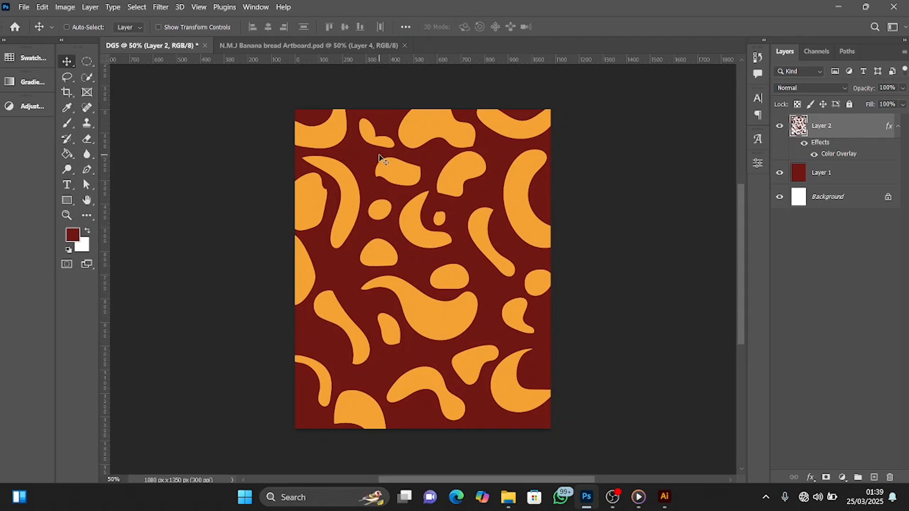
left_click(69, 203)
left_click(127, 197)
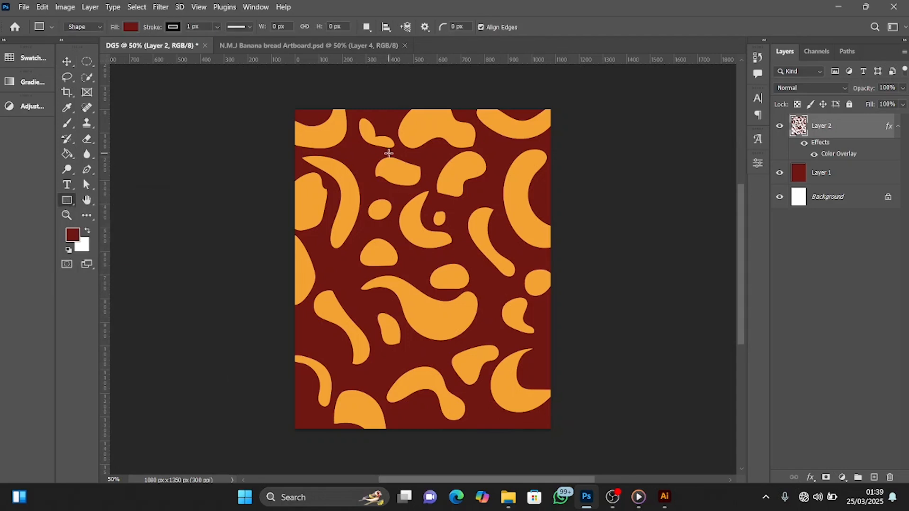
left_click_drag(340, 147, 544, 405)
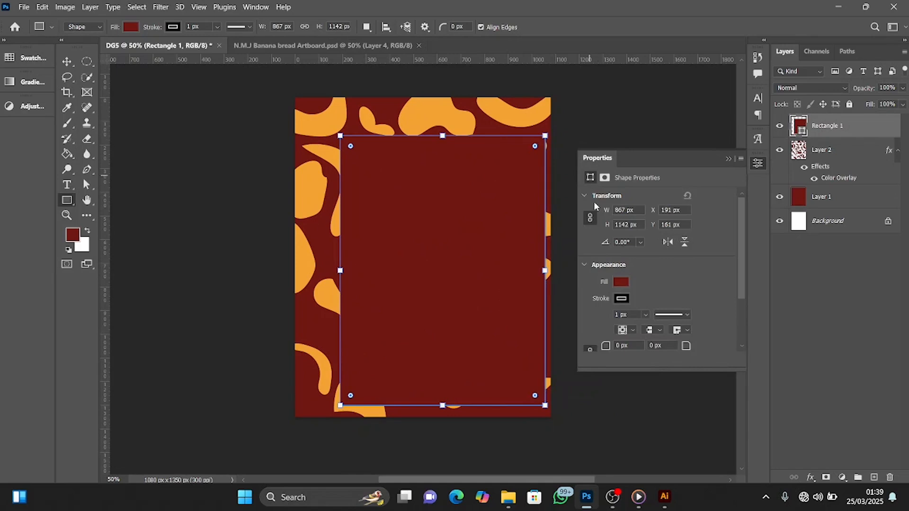
left_click(621, 300)
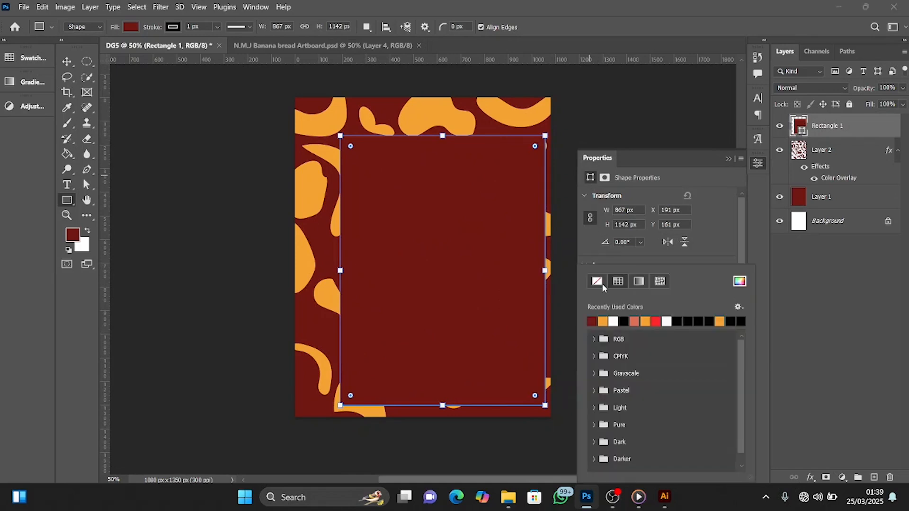
left_click(597, 282)
left_click(700, 257)
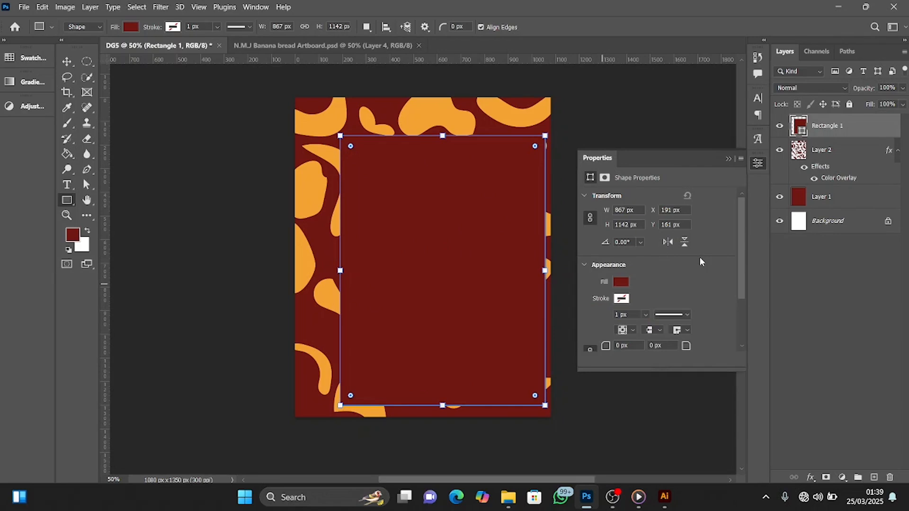
- Round all four corners of the dark red rectangle to a 50 px radius
left_click_drag(741, 245, 743, 303)
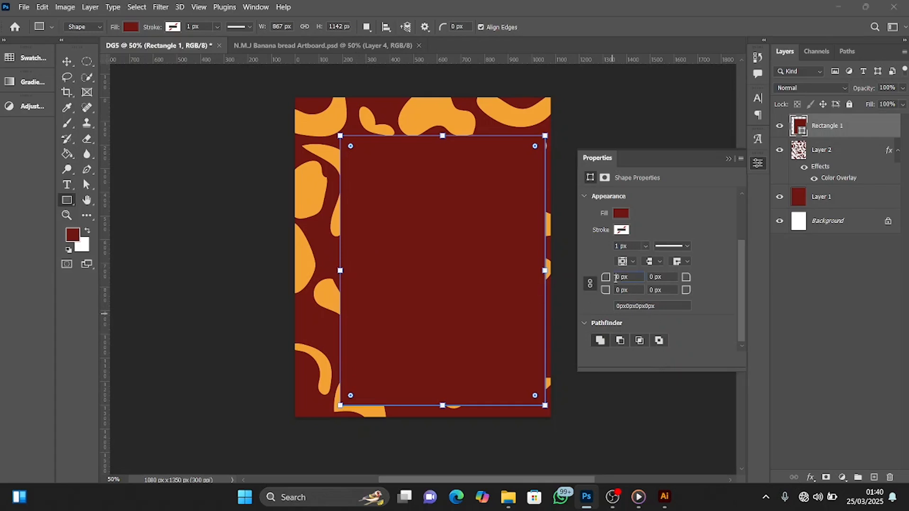
type("4")
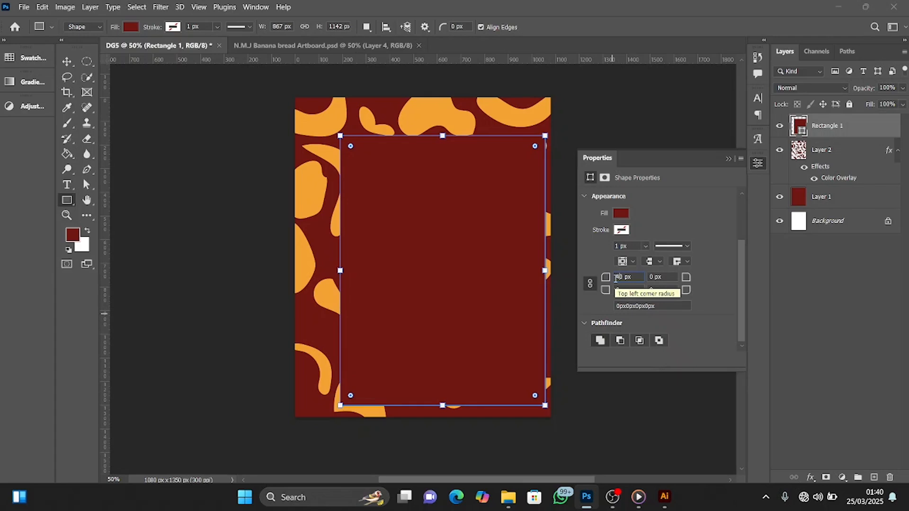
key("Return")
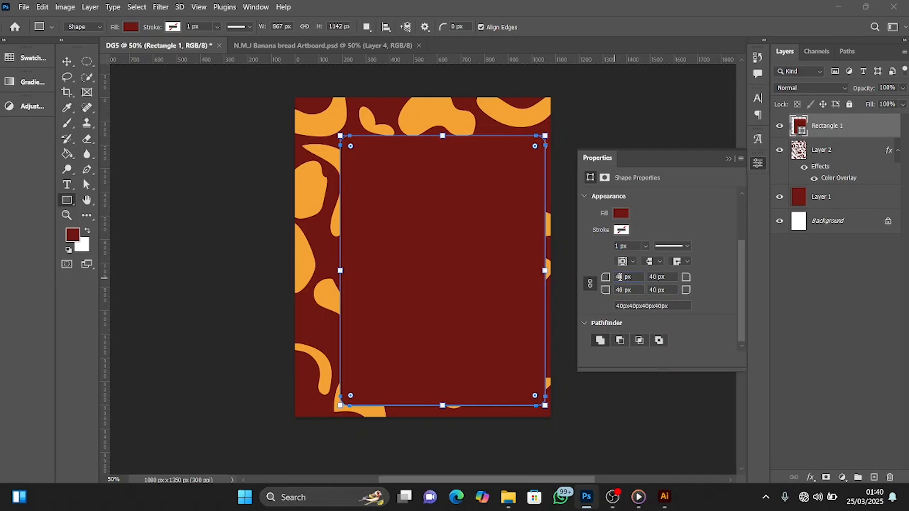
key("BackSpace")
type("5")
key("Return")
left_click(729, 159)
key("Return")
key("v")
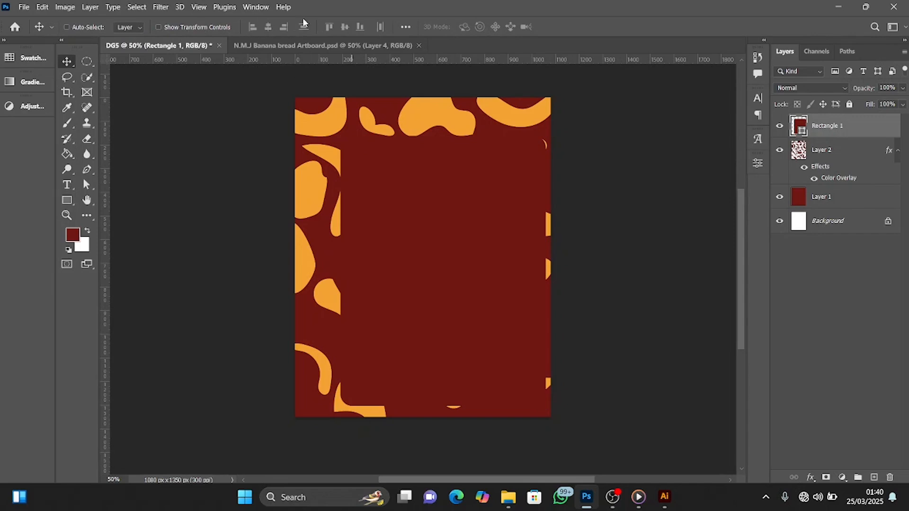
- Center the rectangle horizontally and vertically on the canvas
left_click(405, 27)
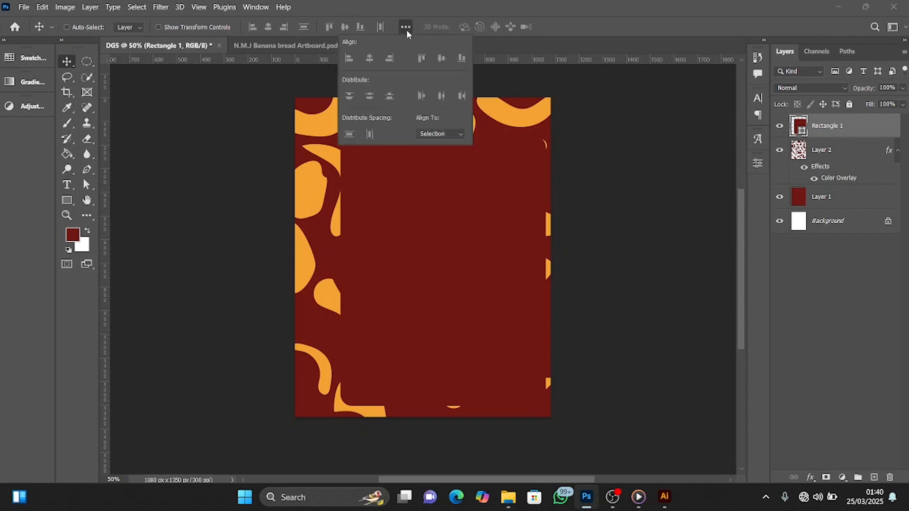
left_click(456, 136)
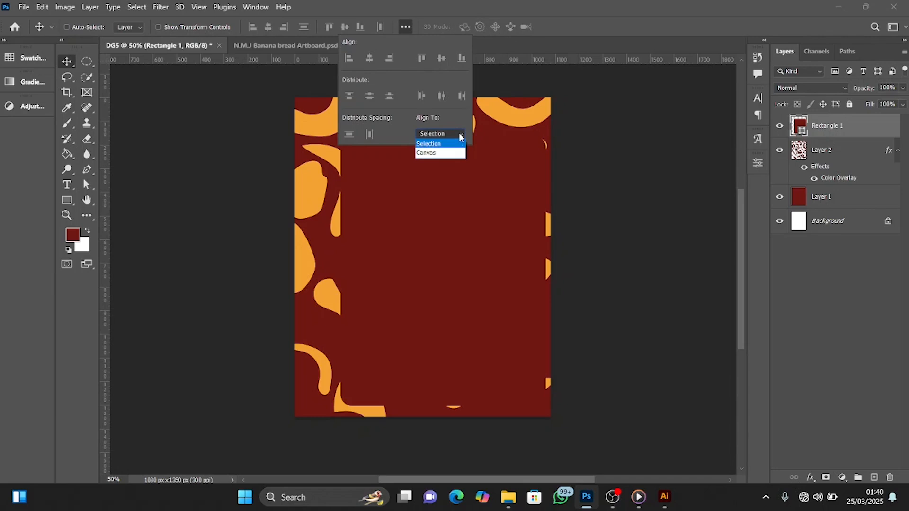
left_click(451, 154)
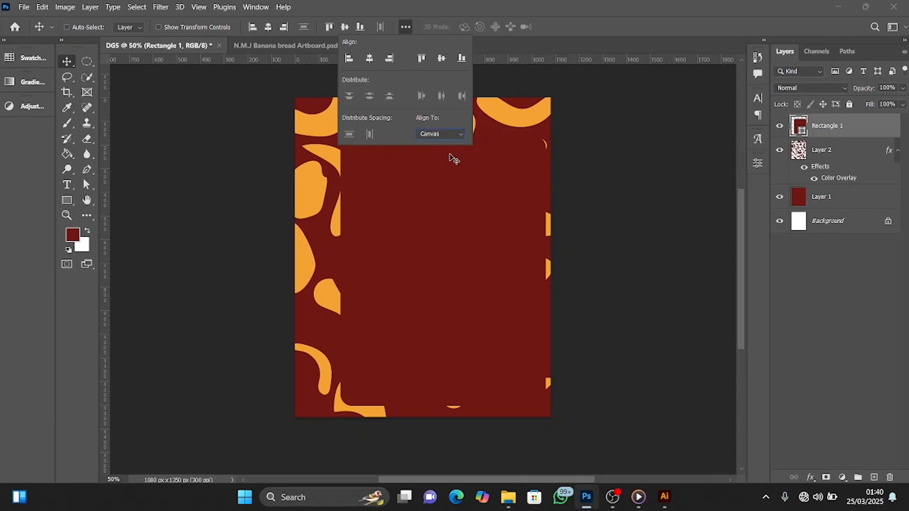
left_click(372, 58)
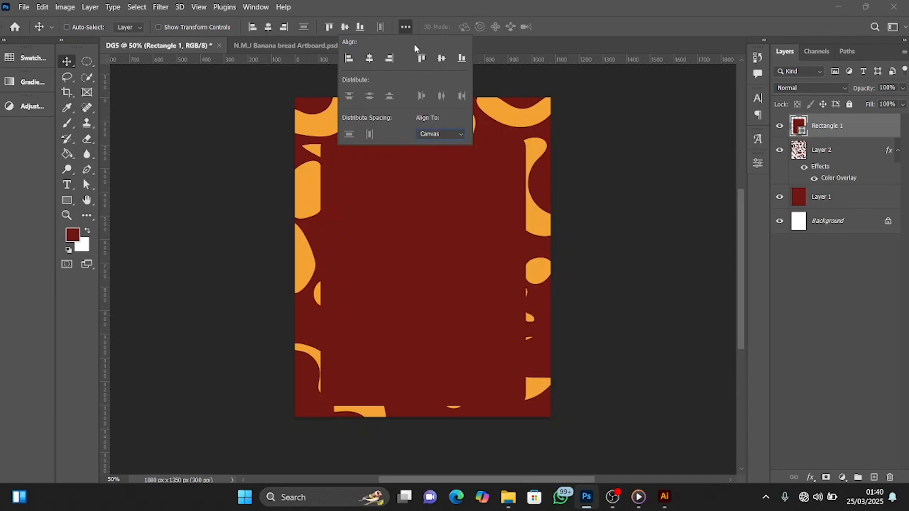
left_click(442, 58)
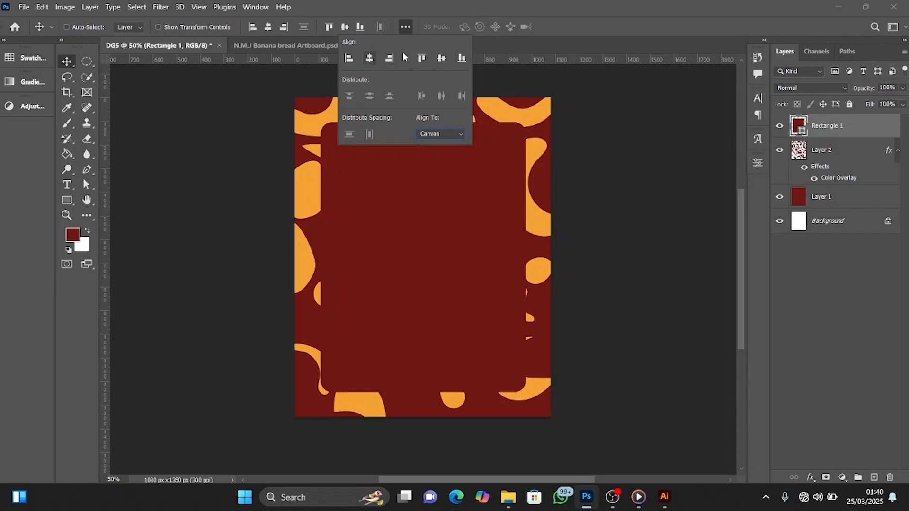
left_click(405, 26)
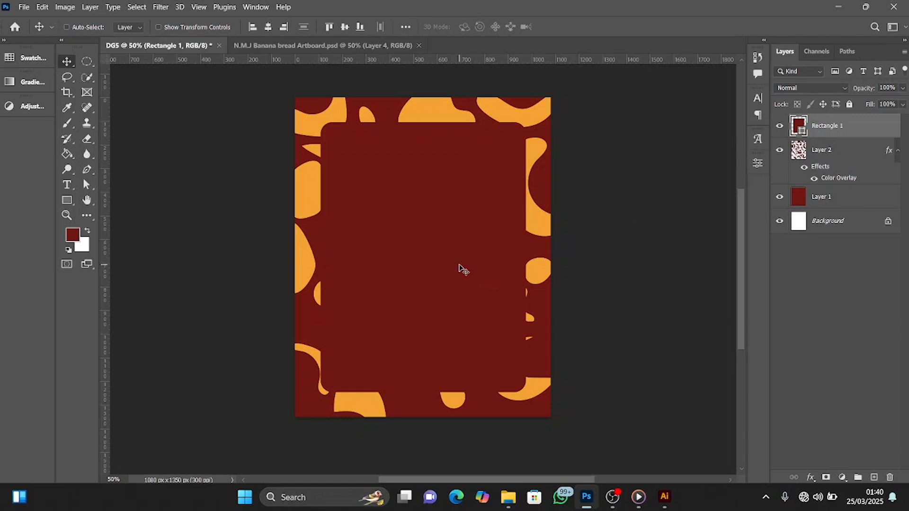
- Enlarge the rectangle to about 107% around its center, leaving a narrower border of the pattern
key("ctrl+t")
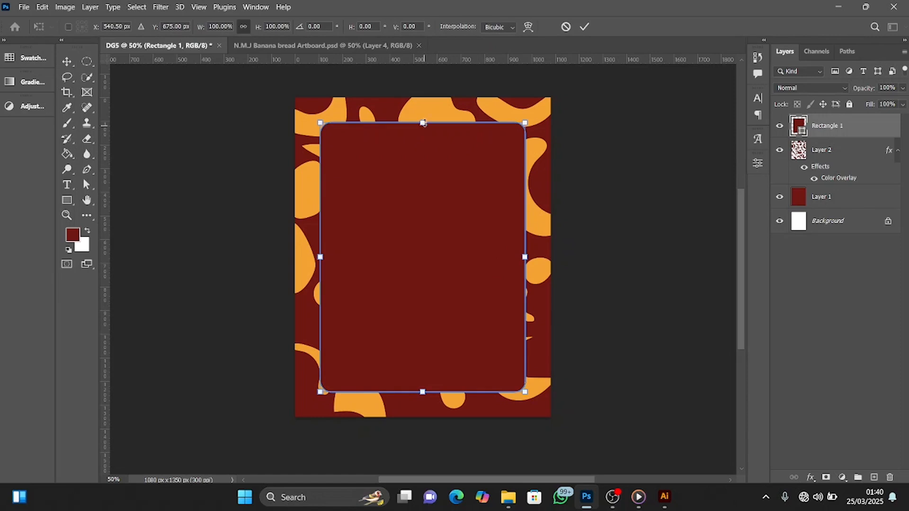
left_click_drag(424, 125, 422, 145)
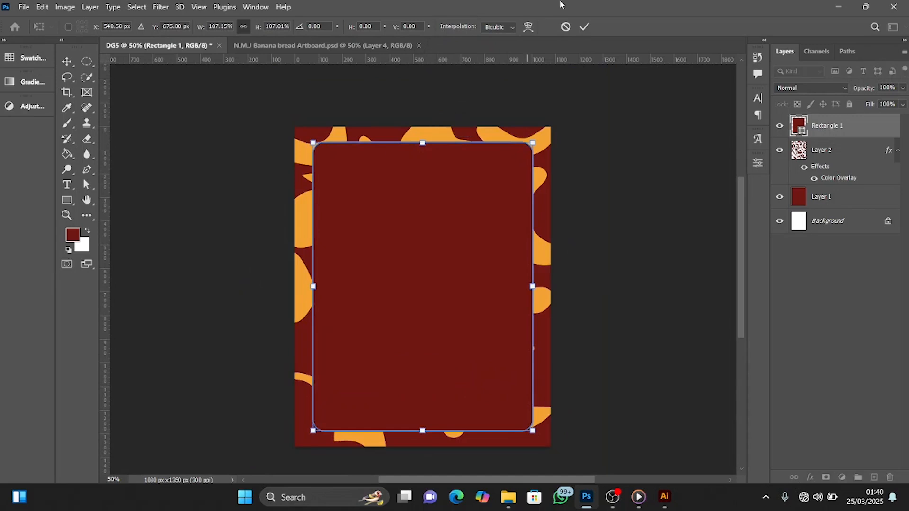
left_click(584, 26)
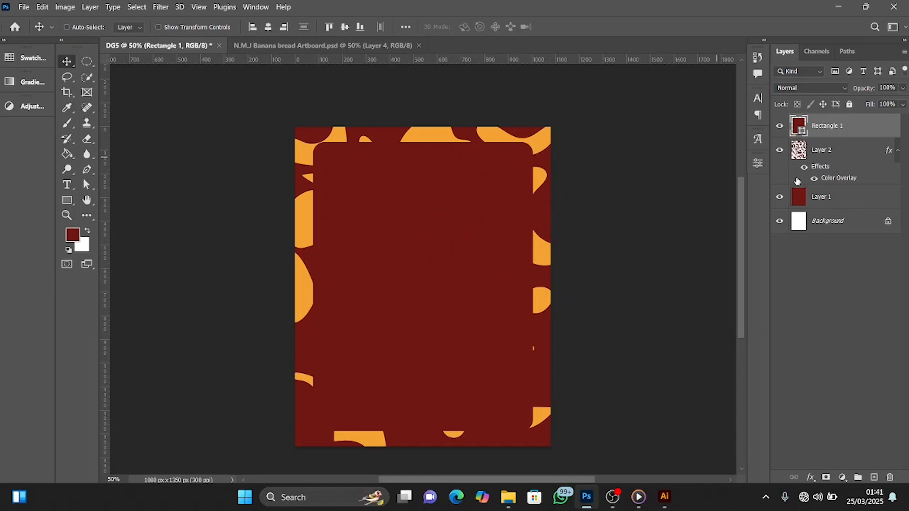
- Add a Drop Shadow effect to Rectangle 1 and set the shadow's distance to 18 px
left_click(811, 478)
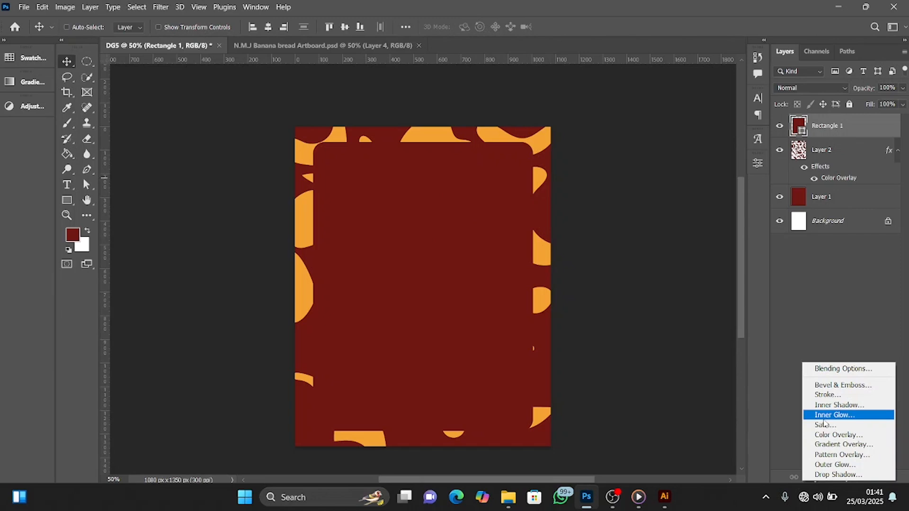
left_click(845, 475)
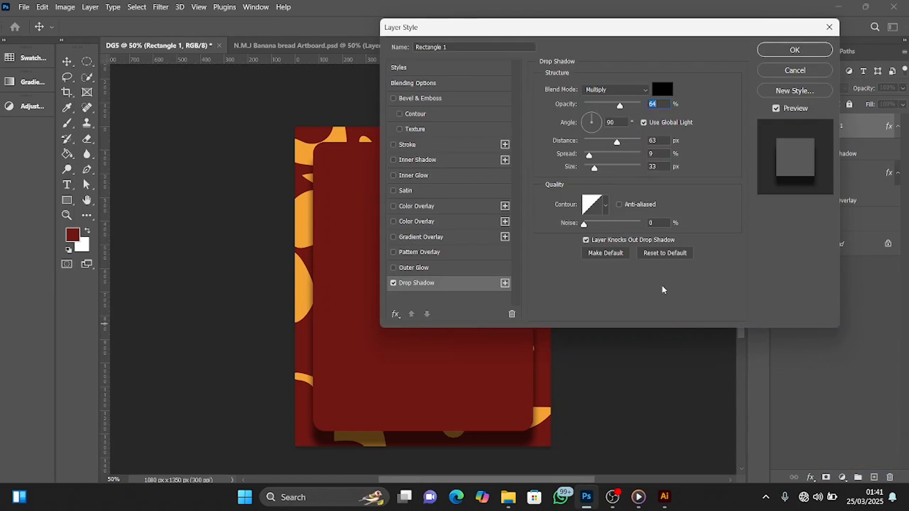
left_click_drag(635, 26, 791, 67)
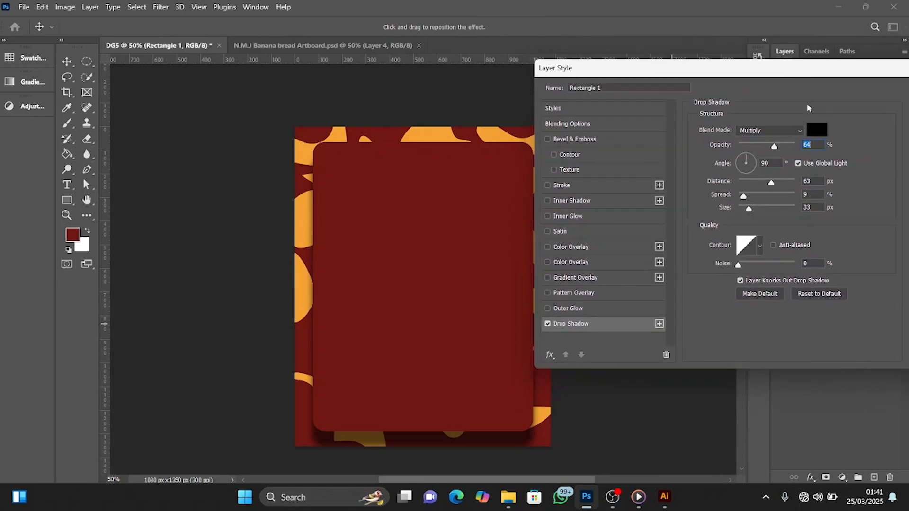
left_click_drag(771, 184, 750, 188)
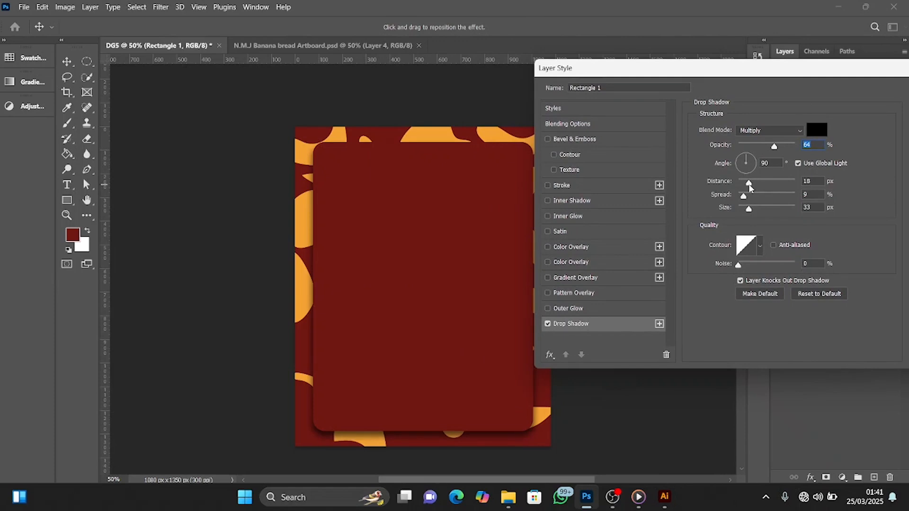
left_click(749, 188)
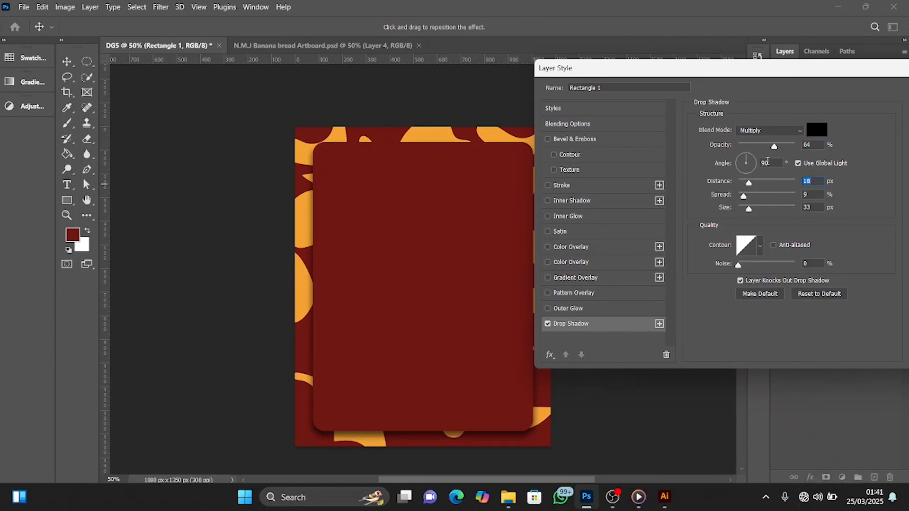
- Set the drop shadow's angle to -90° and apply the layer style to Rectangle 1
left_click(763, 164)
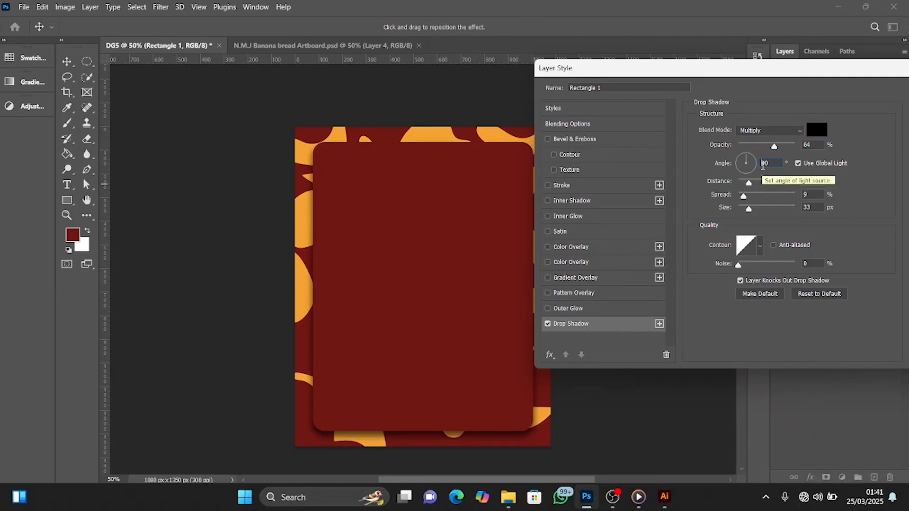
type("-")
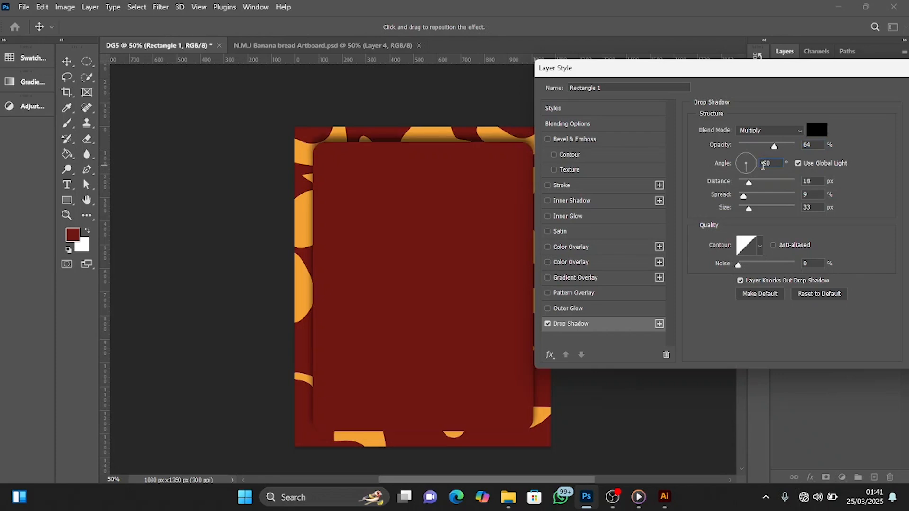
key("Delete")
type("3")
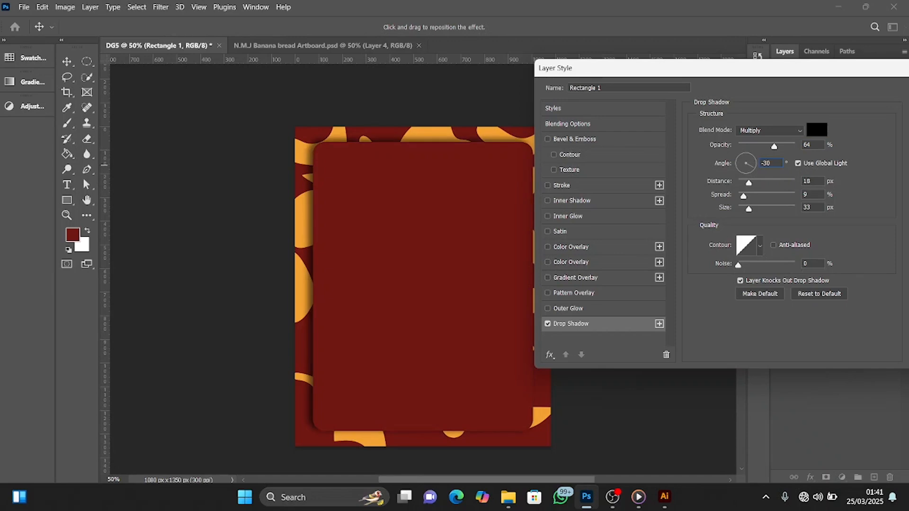
key("BackSpace")
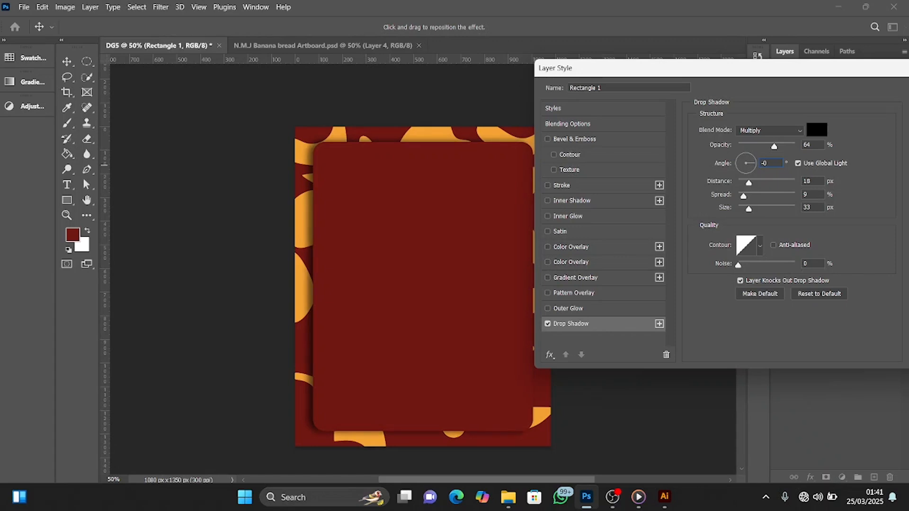
type("9")
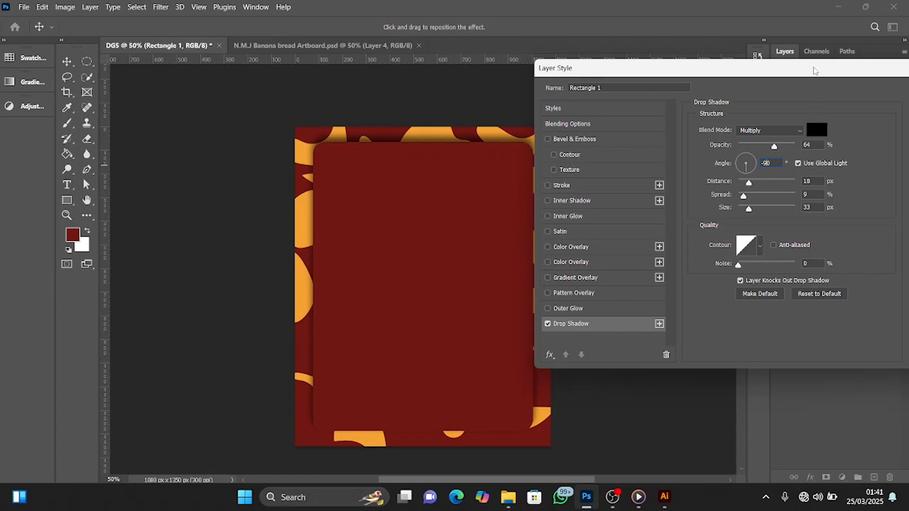
left_click_drag(813, 68, 627, 83)
left_click(748, 108)
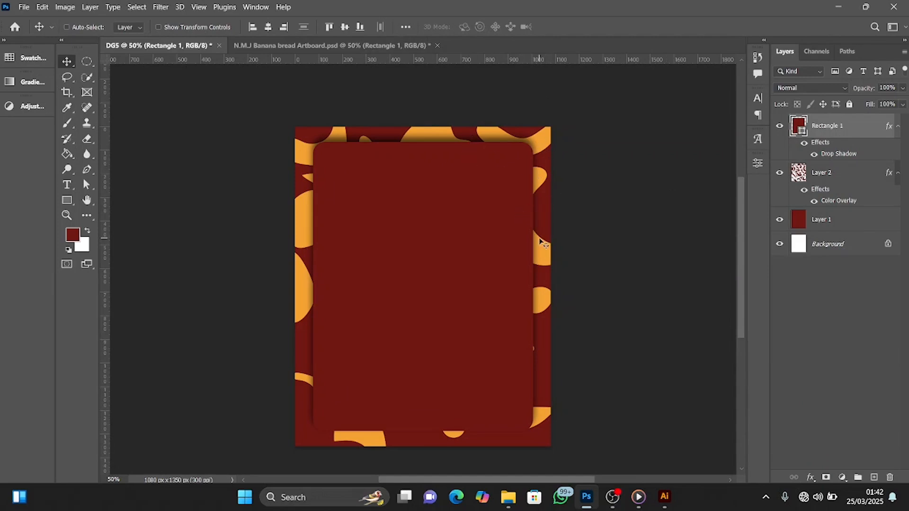
- Edit the rectangle's drop shadow to a distance of 0 px, spread of 13%, size of 68 px and angle of 90°
double_click(838, 154)
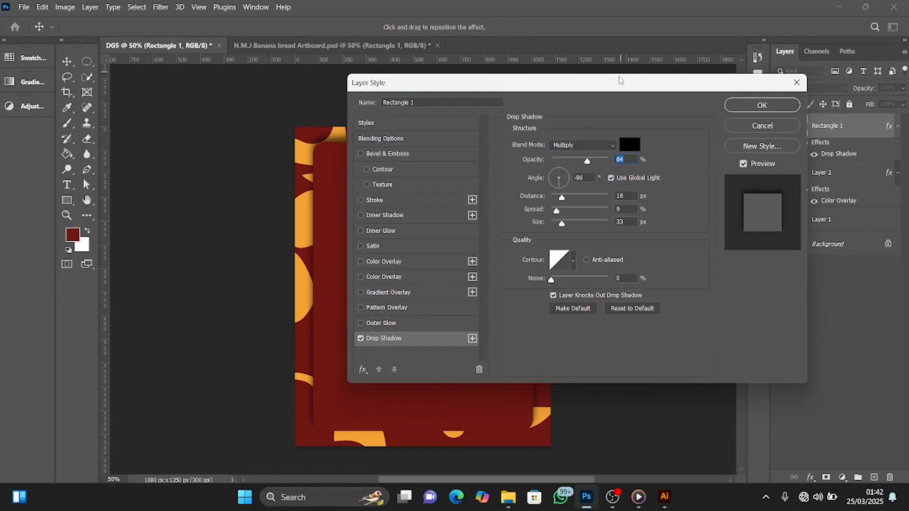
left_click_drag(621, 83, 714, 72)
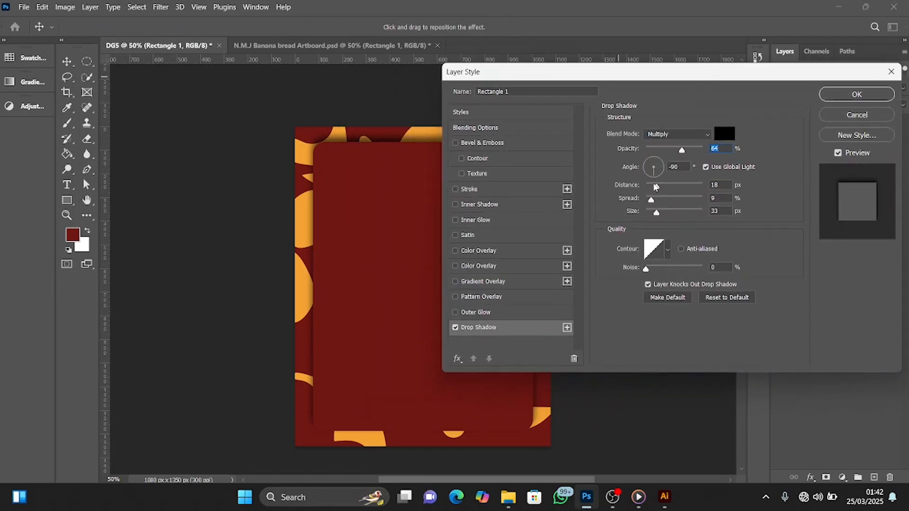
left_click_drag(656, 186, 653, 205)
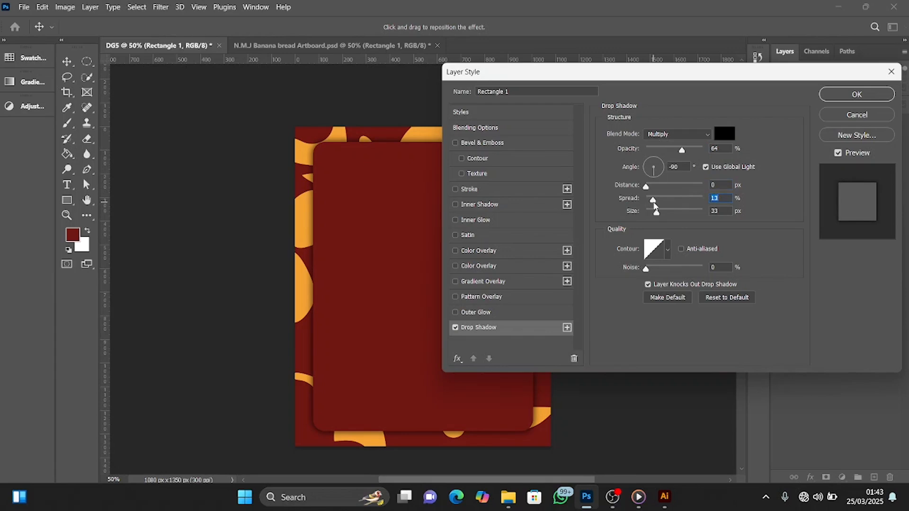
mouse_move(656, 212)
left_mouse_down()
mouse_move(678, 214)
mouse_move(665, 217)
left_mouse_up()
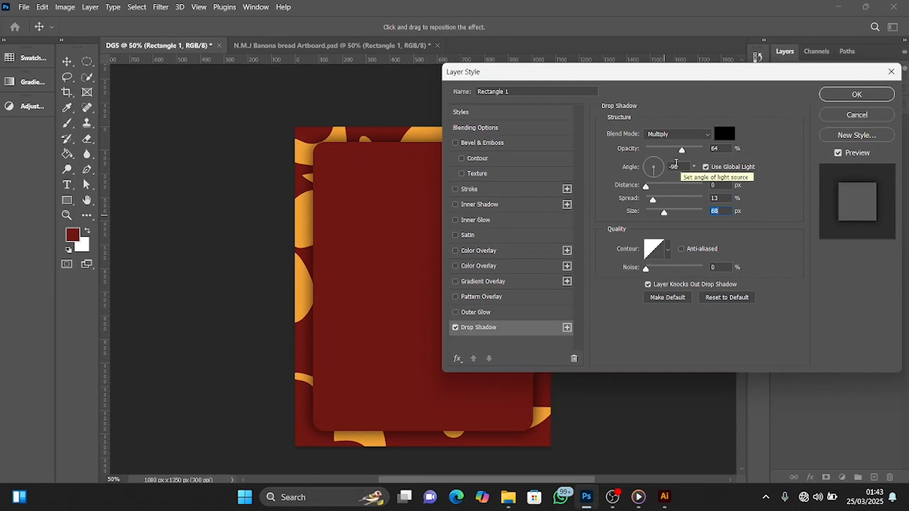
left_click(673, 168)
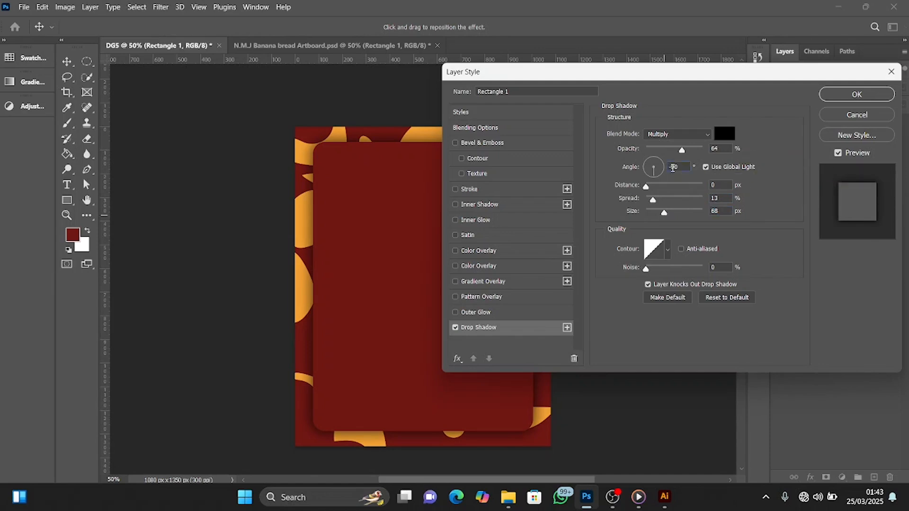
key("BackSpace")
left_click(834, 97)
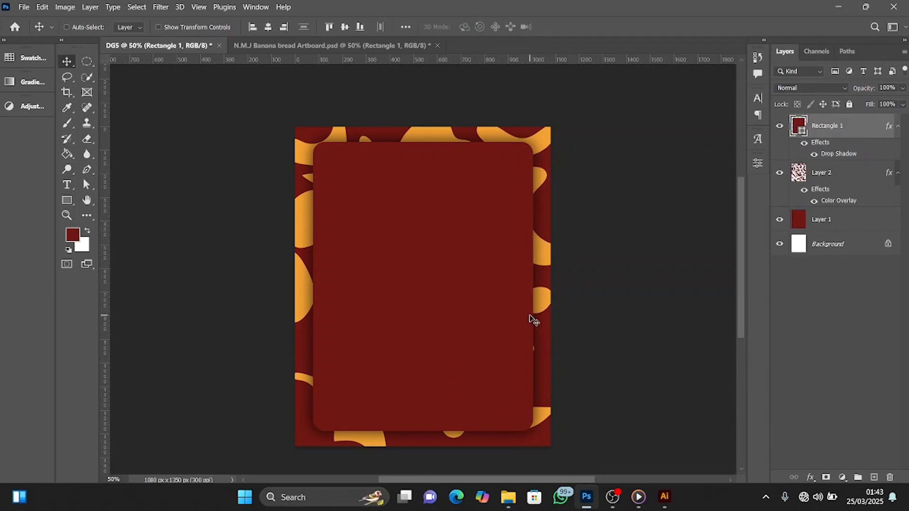
- Move the orange pattern on Layer 2 straight down by about 28 px
left_click(816, 181)
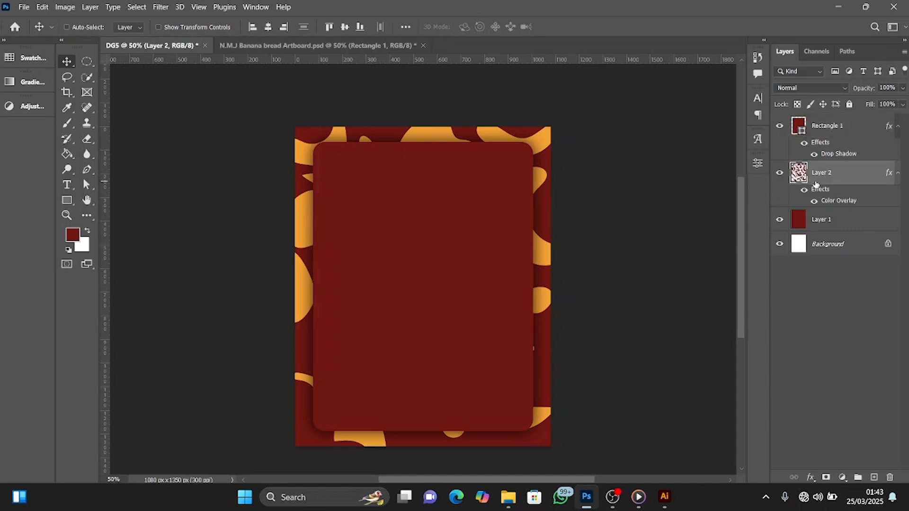
key("ctrl+t")
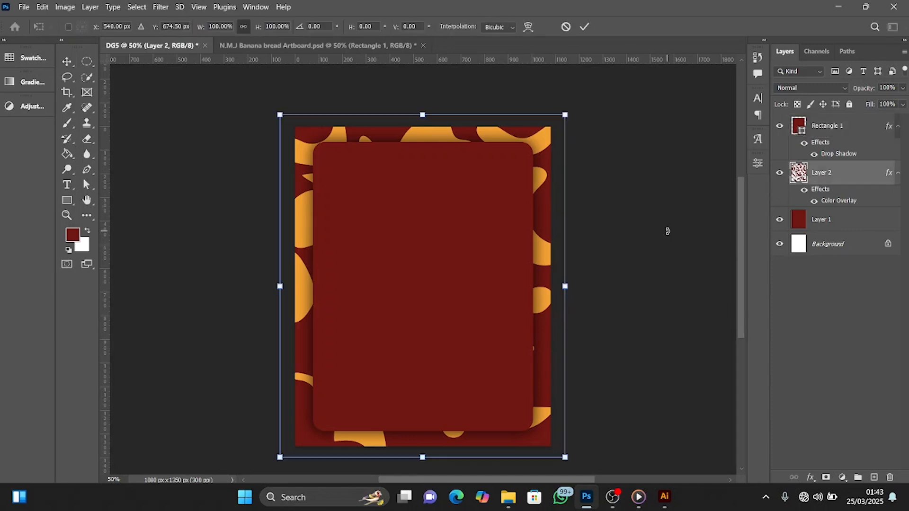
left_click_drag(551, 229, 549, 239)
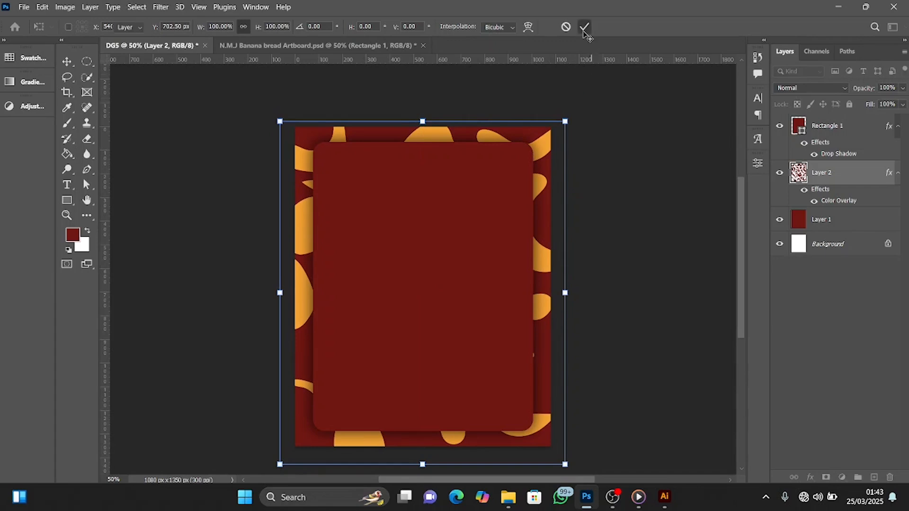
left_click(584, 27)
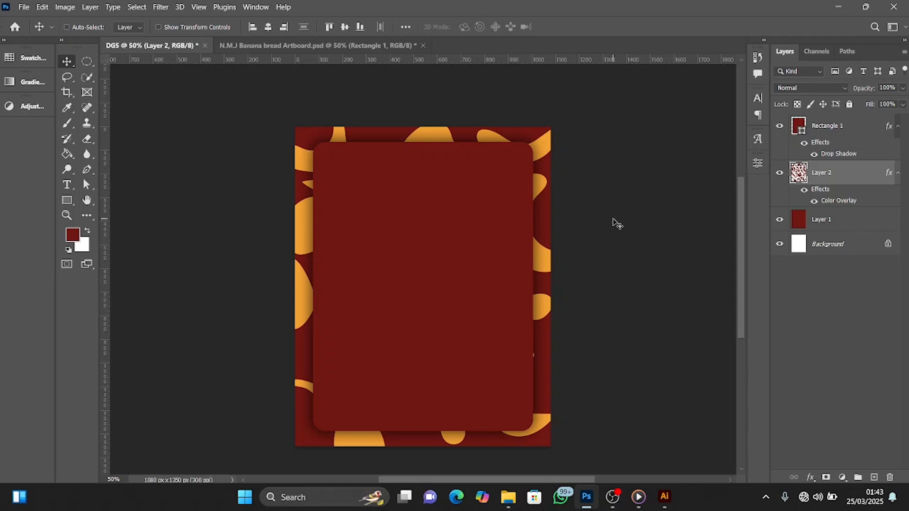
- Place the marbled image above Rectangle 1, rotated 90° and scaled to 6.16%
left_click(841, 126)
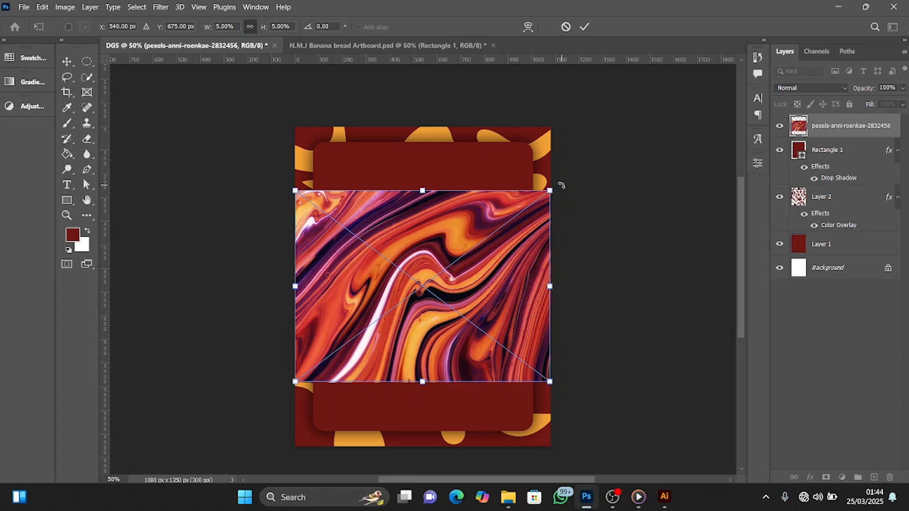
left_click_drag(562, 185, 473, 357)
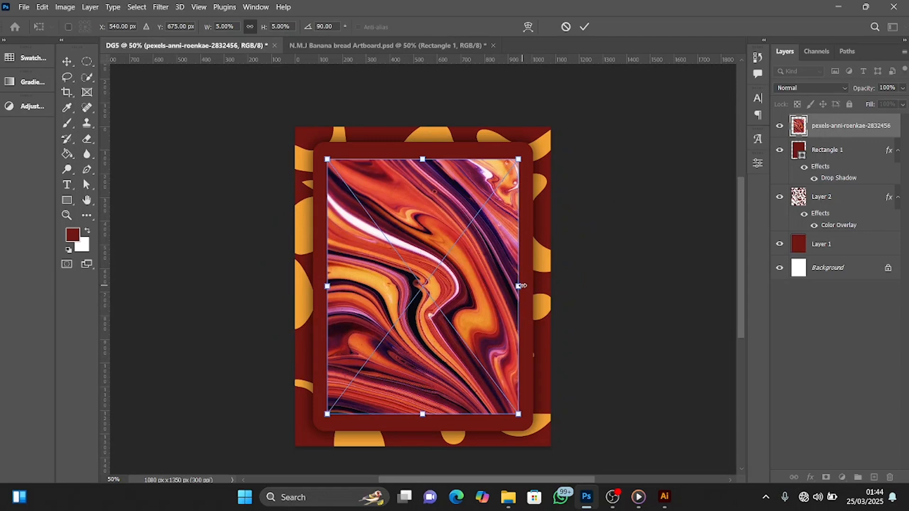
left_click_drag(521, 286, 545, 289)
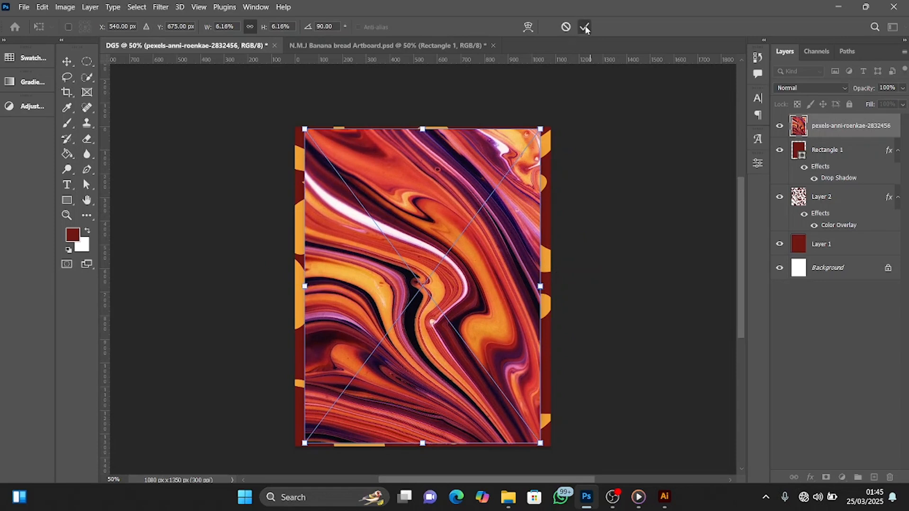
left_click(585, 27)
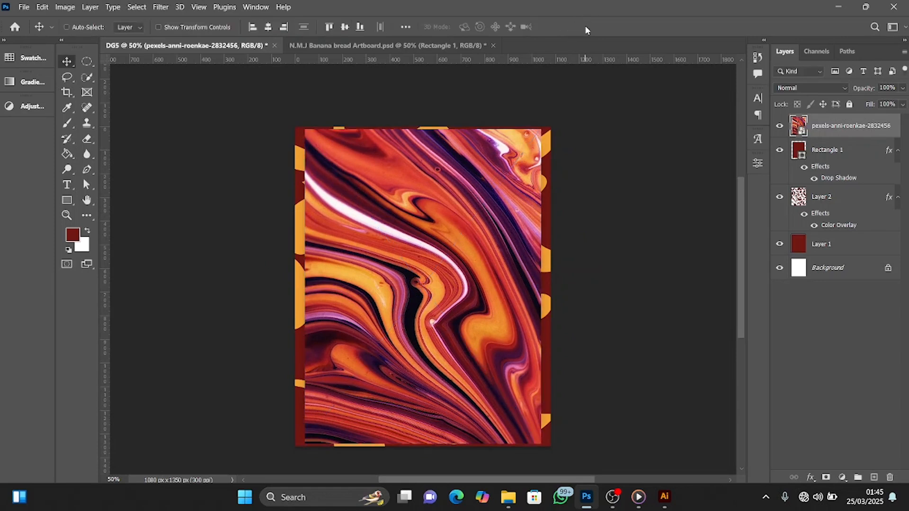
- Clip the marbled image to Rectangle 1 and rasterize its layer
mouse_move(834, 131)
left_mouse_down()
mouse_move(847, 145)
mouse_move(830, 134)
mouse_move(837, 134)
left_mouse_up()
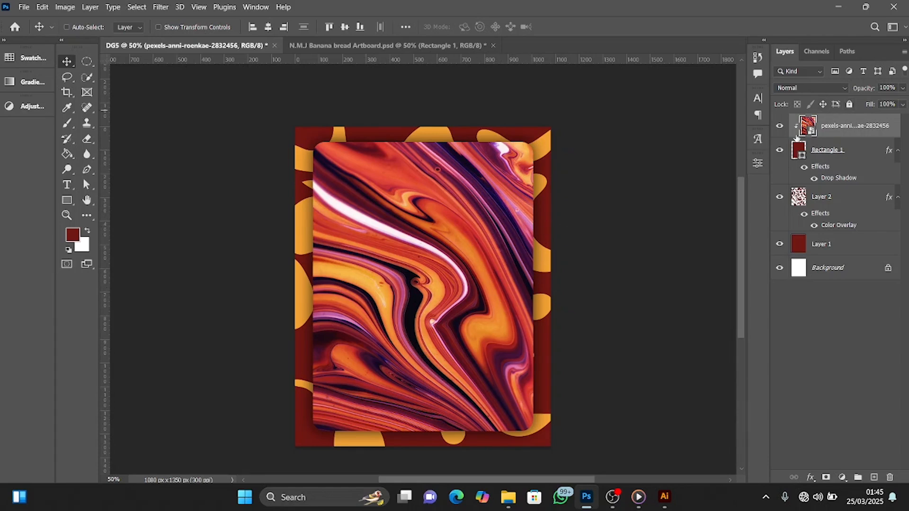
right_click(850, 124)
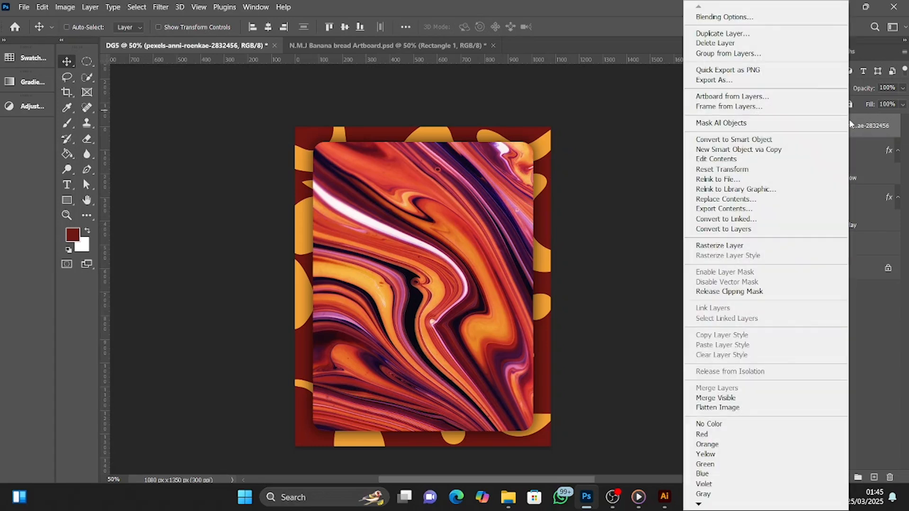
left_click(742, 247)
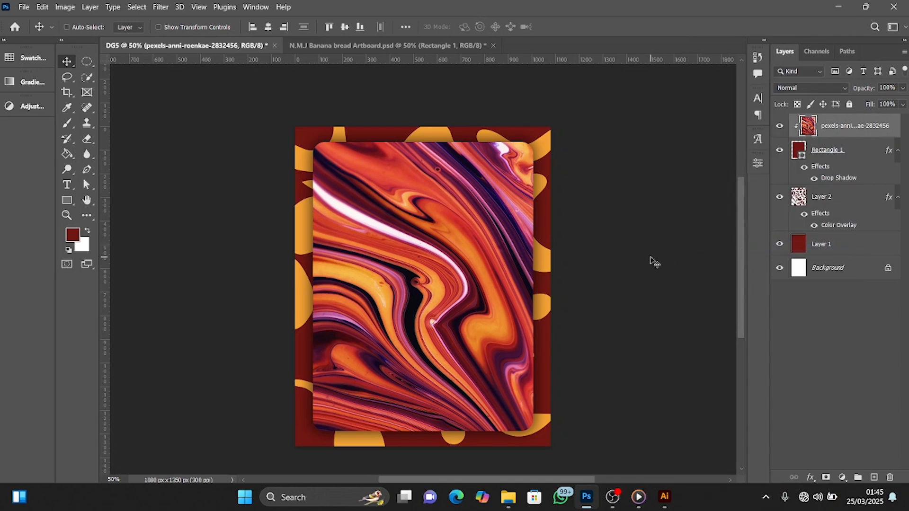
- Desaturate the marbled image and set its blend mode to Soft Light
key("ctrl+shift+u")
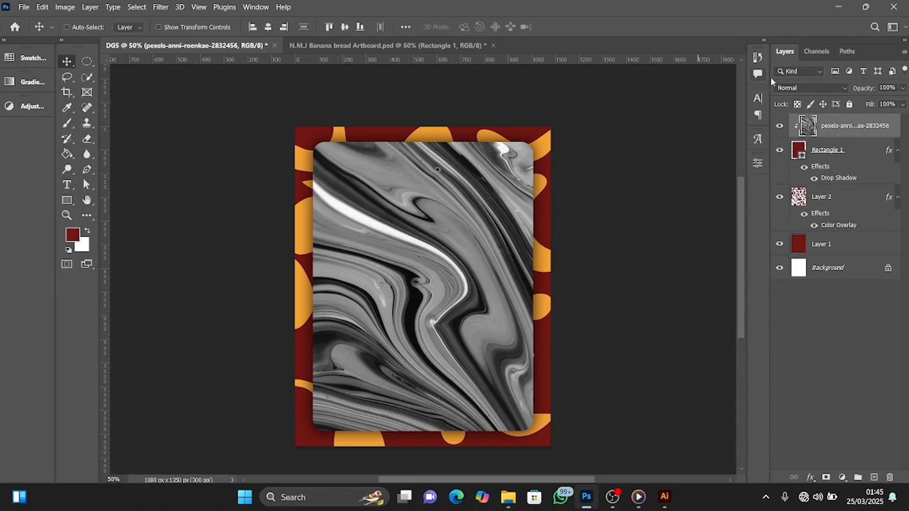
left_click(835, 88)
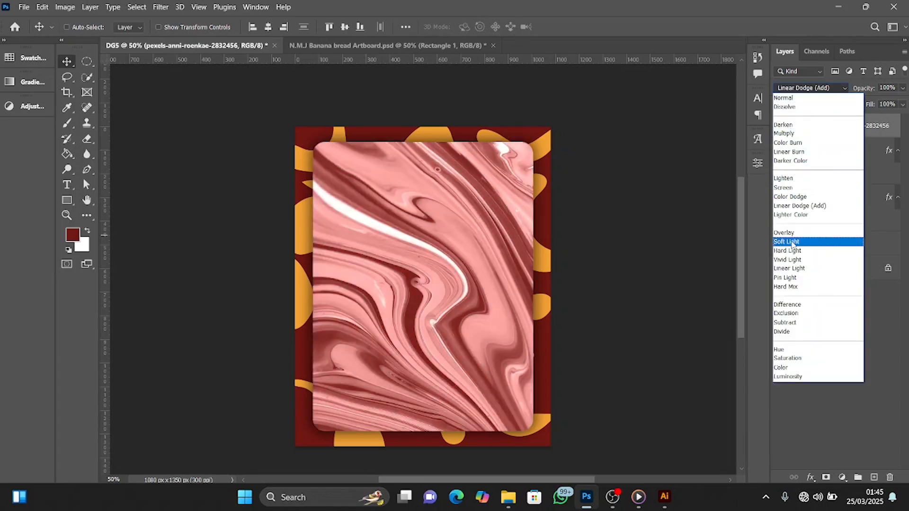
left_click(792, 243)
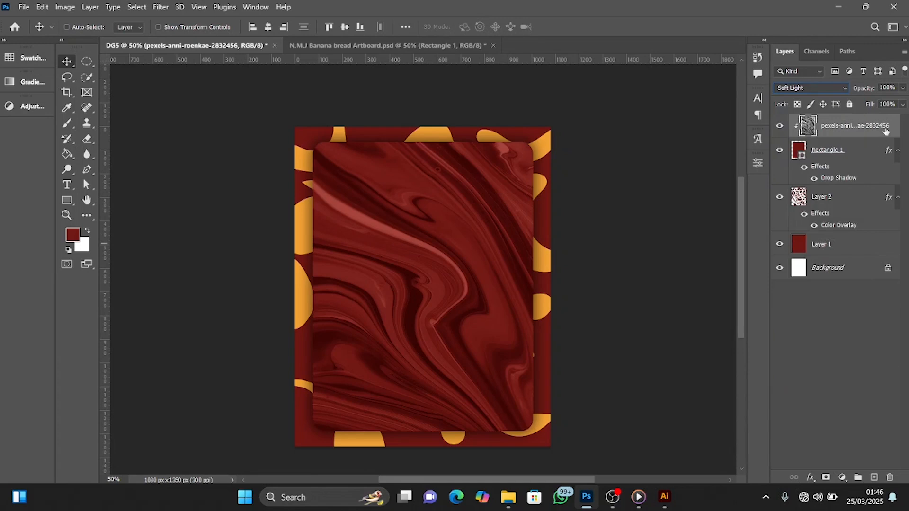
- Lower the marbled image layer's opacity to about 9%
left_click(903, 88)
left_click(868, 102)
left_click_drag(868, 103, 852, 101)
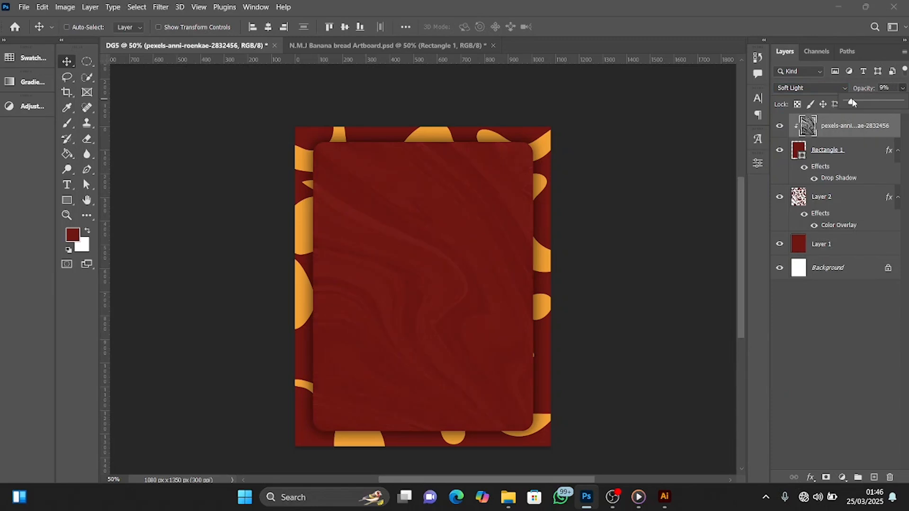
left_click_drag(852, 103, 852, 103)
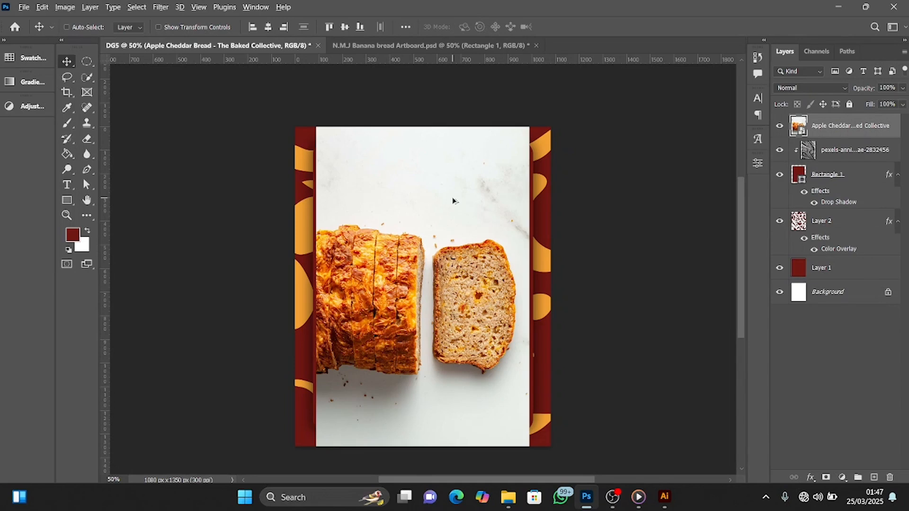
- Start a Camera Raw Filter on the Apple Cheddar Bread photo with contrast +10 and highlights -4
key("shift+ctrl+a")
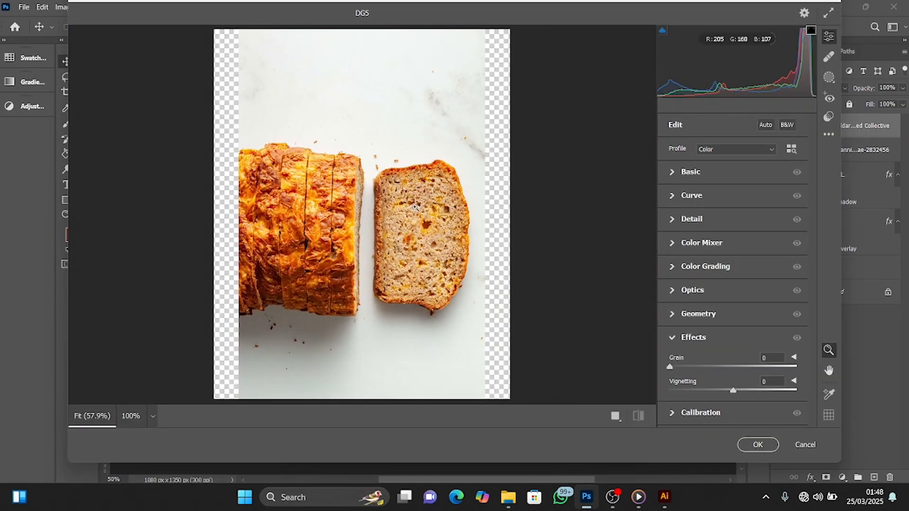
left_click(673, 173)
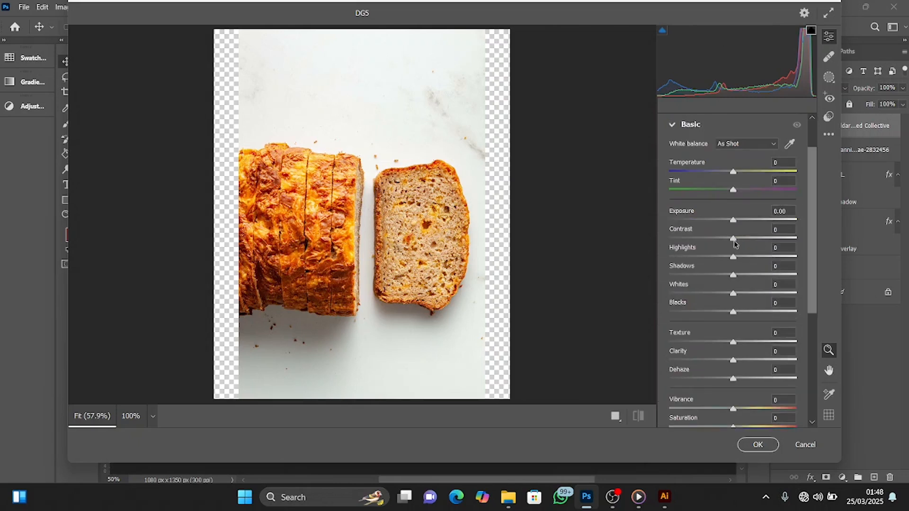
left_click_drag(734, 242, 743, 241)
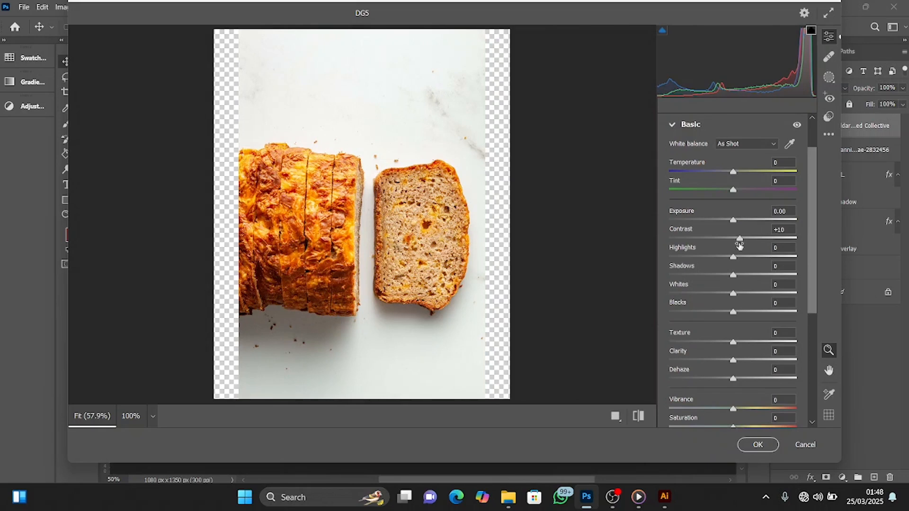
left_click_drag(736, 260, 732, 261)
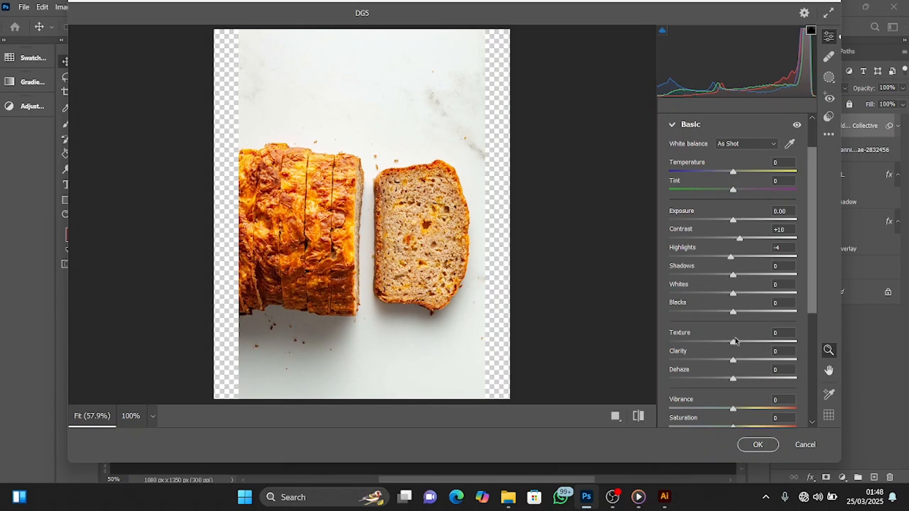
- Set the bread photo's texture to +7, clarity to +6, vibrance to +5 and saturation to +5
left_click_drag(737, 342, 740, 347)
left_click_drag(734, 360, 737, 361)
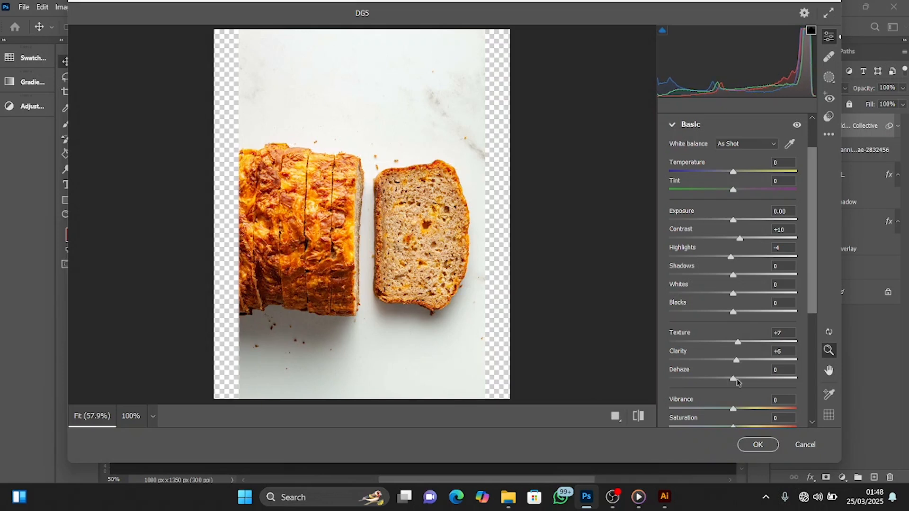
left_click_drag(733, 410, 736, 410)
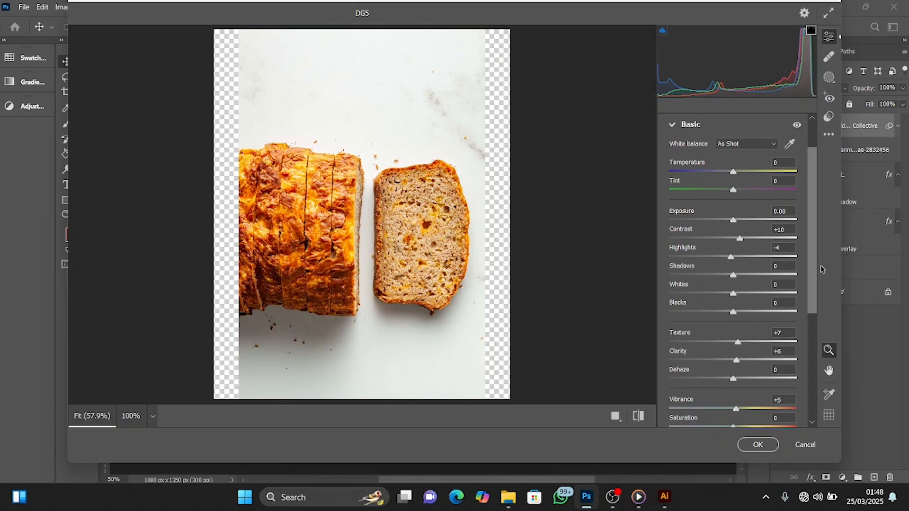
scroll(814, 310, "down", 3)
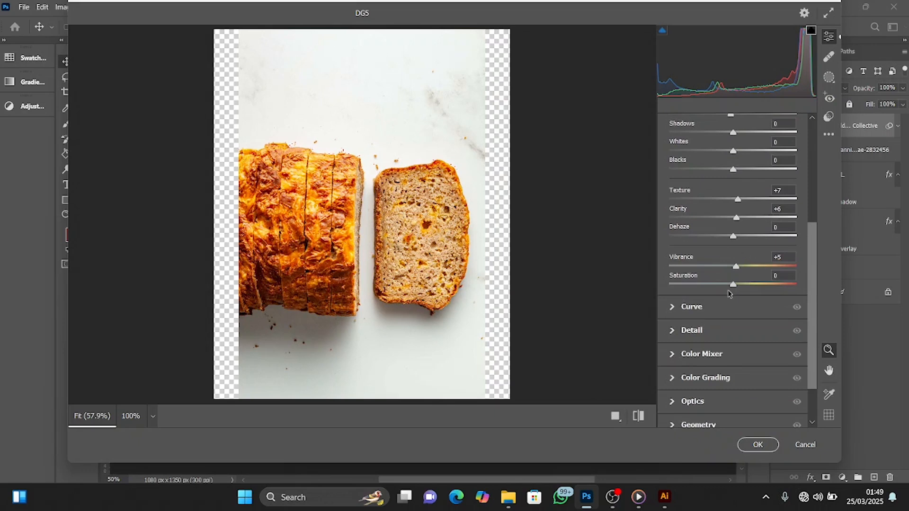
left_click_drag(734, 285, 737, 286)
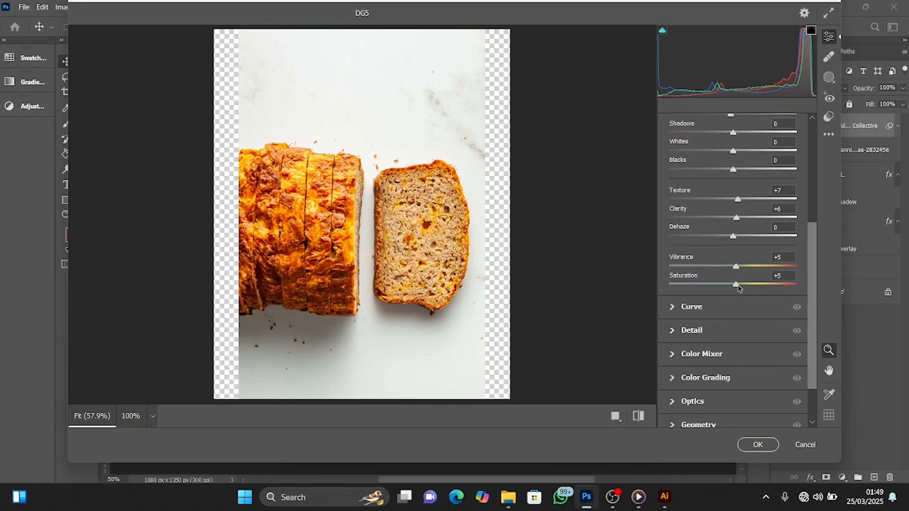
- Add slight sharpening to the bread photo and apply the Camera Raw Filter
left_click(675, 330)
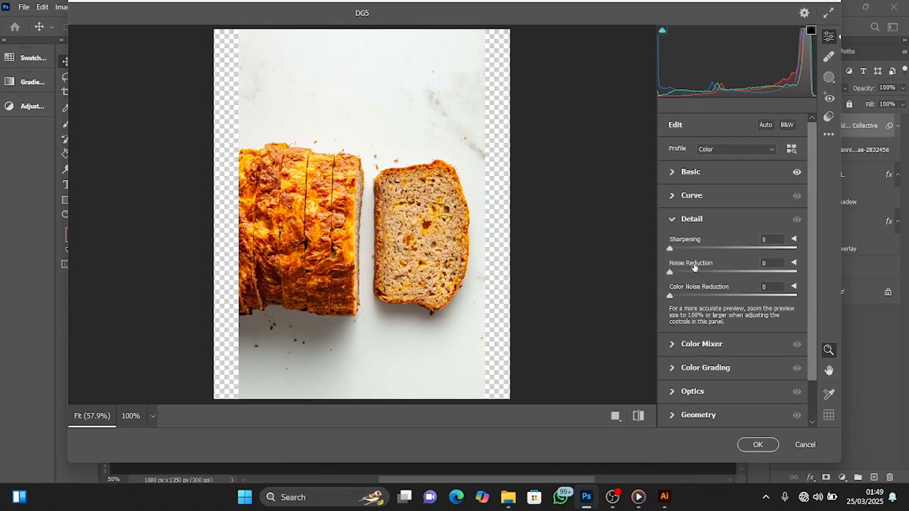
left_click(678, 249)
left_click(682, 249)
left_click_drag(683, 249, 680, 252)
left_click(753, 446)
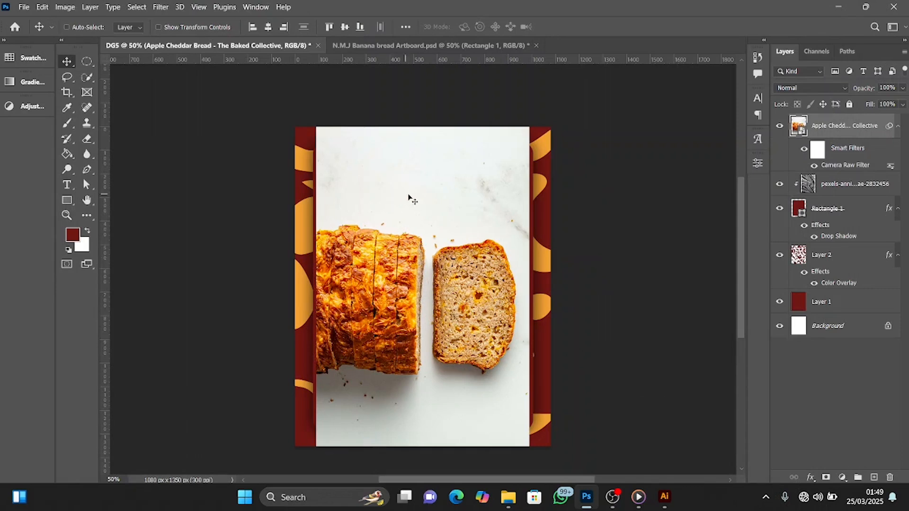
- Select the loaf and slice in the bread photo with Select Subject and hide the white background with a layer mask
key("w")
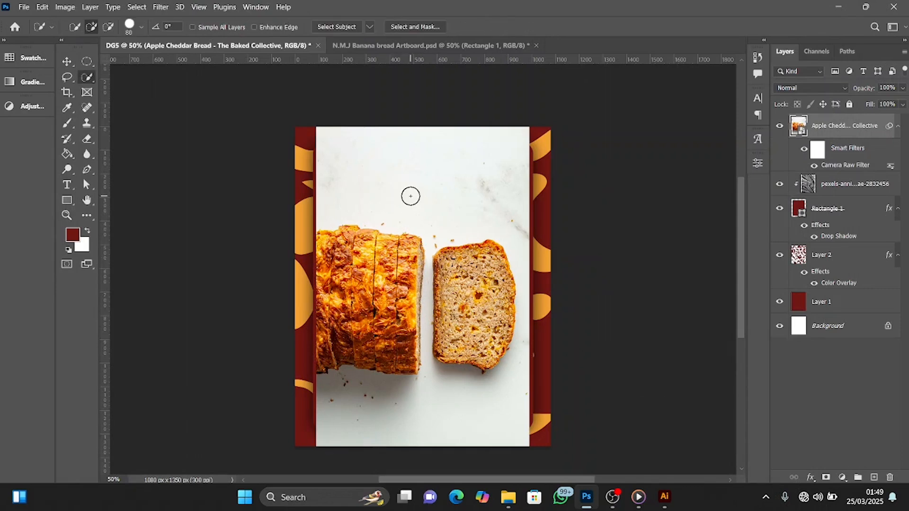
left_click(87, 78)
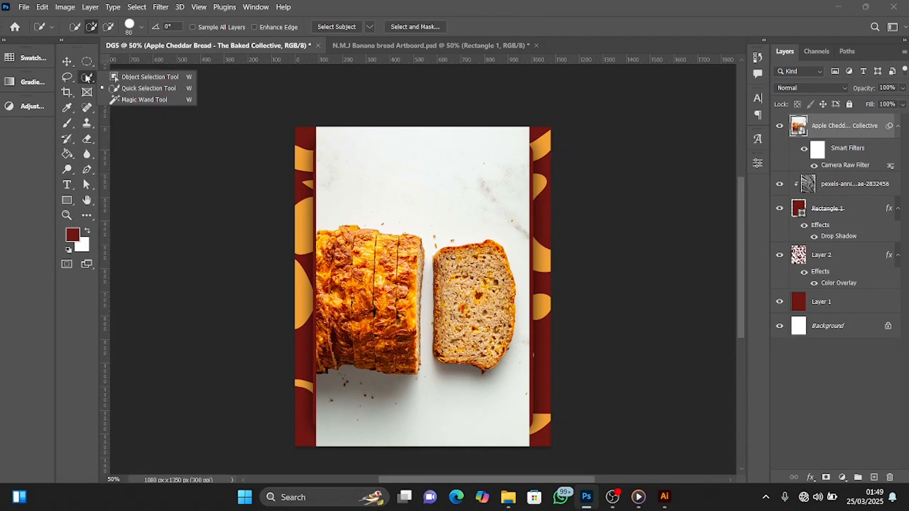
left_click(146, 89)
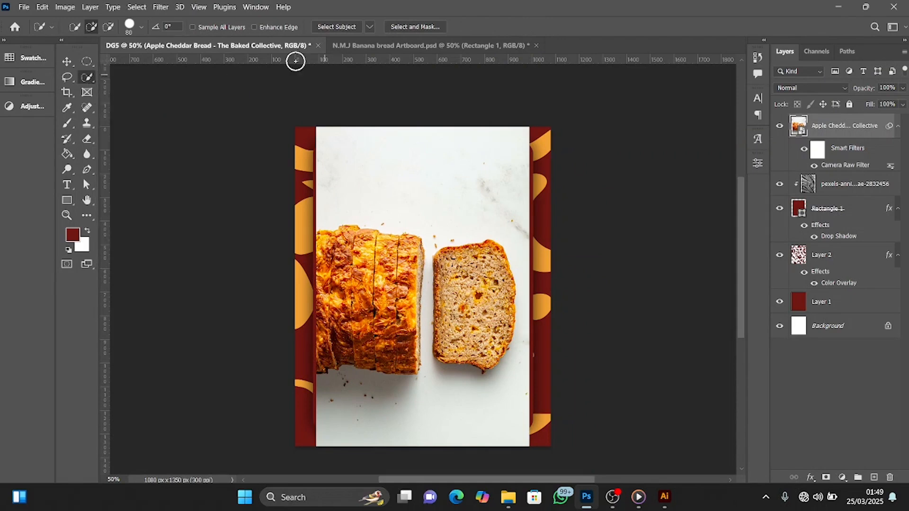
left_click(370, 27)
left_click(378, 52)
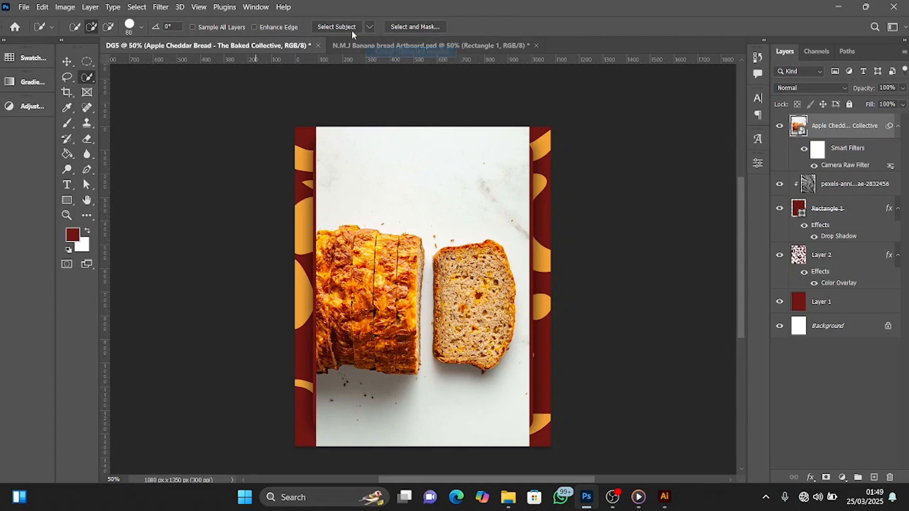
left_click(341, 26)
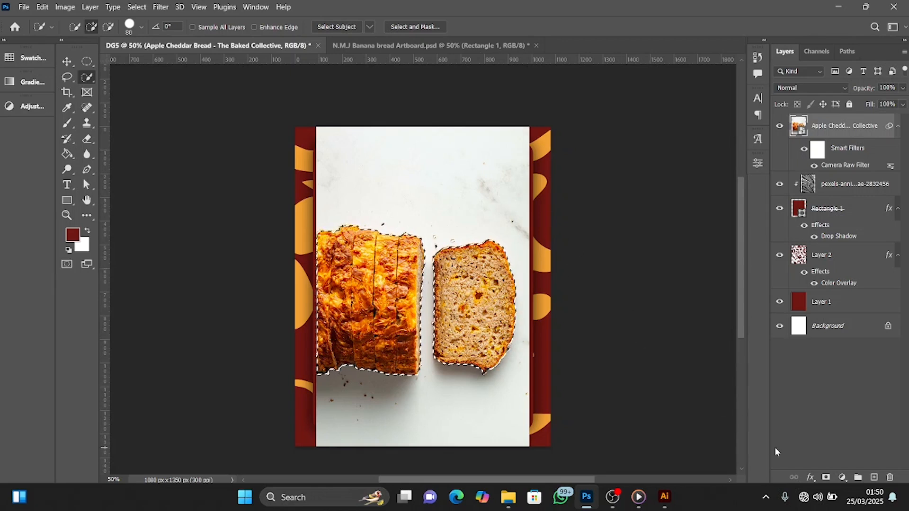
left_click(826, 478)
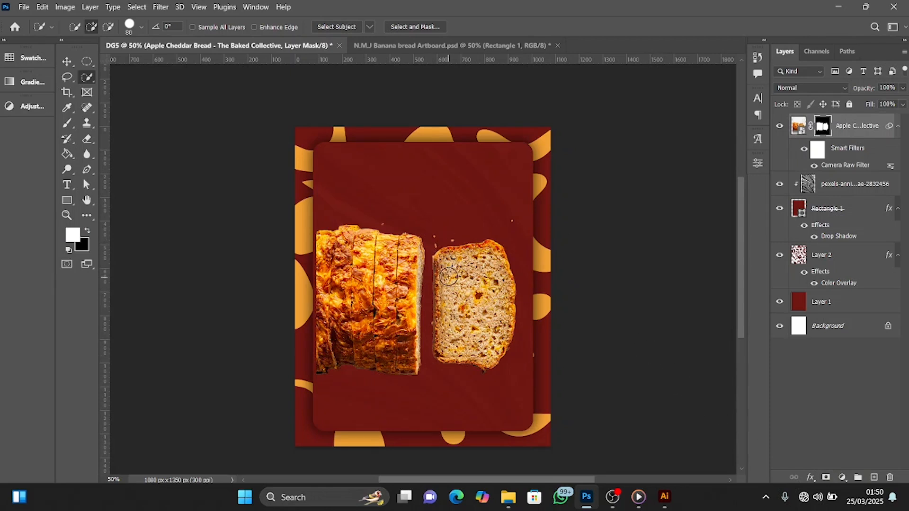
- Shrink the bread photo's layer mask with the Minimum filter at a radius of 1 pixel, preserving squareness
key("v")
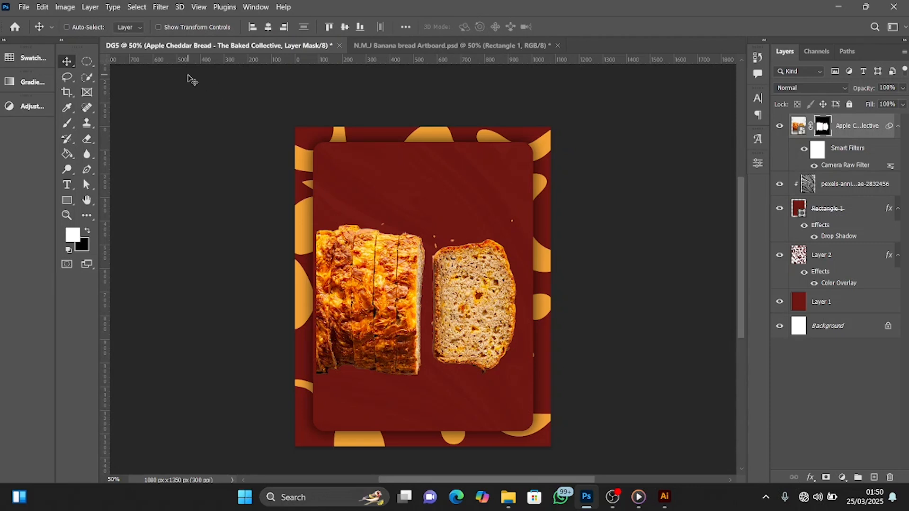
left_click(161, 7)
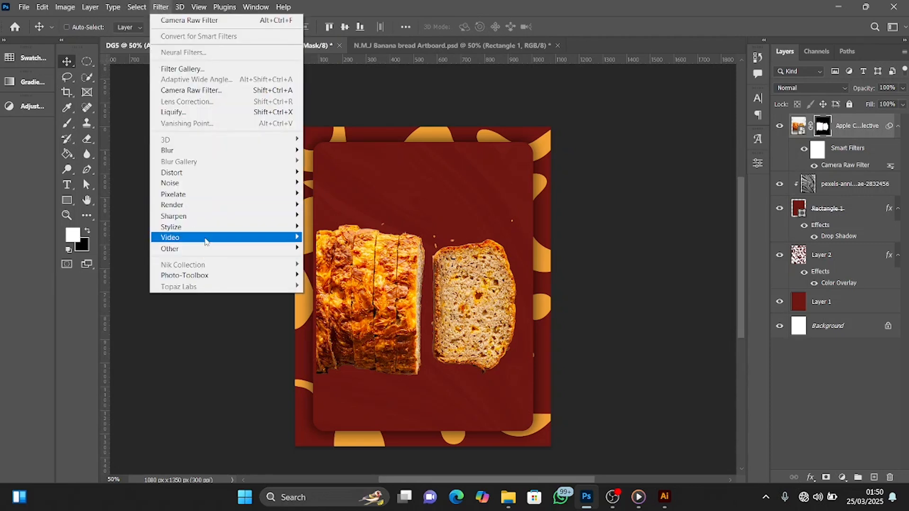
mouse_move(207, 249)
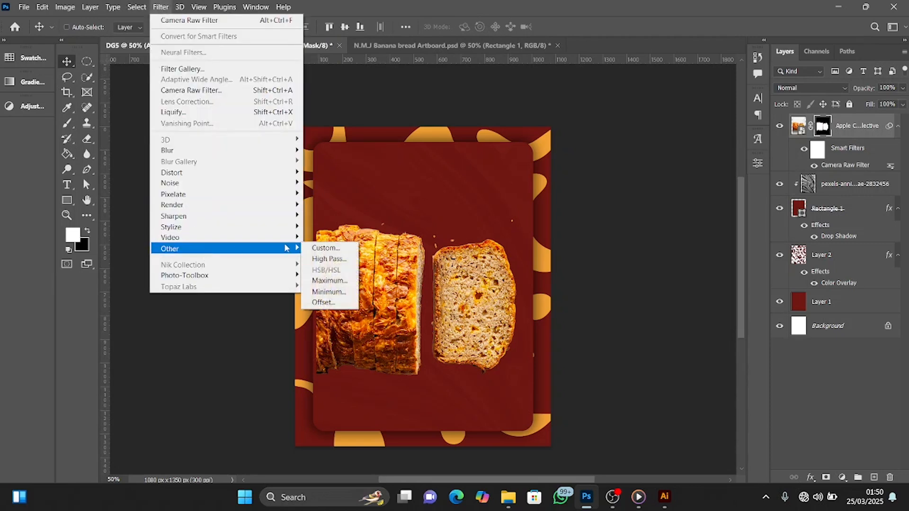
left_click(314, 292)
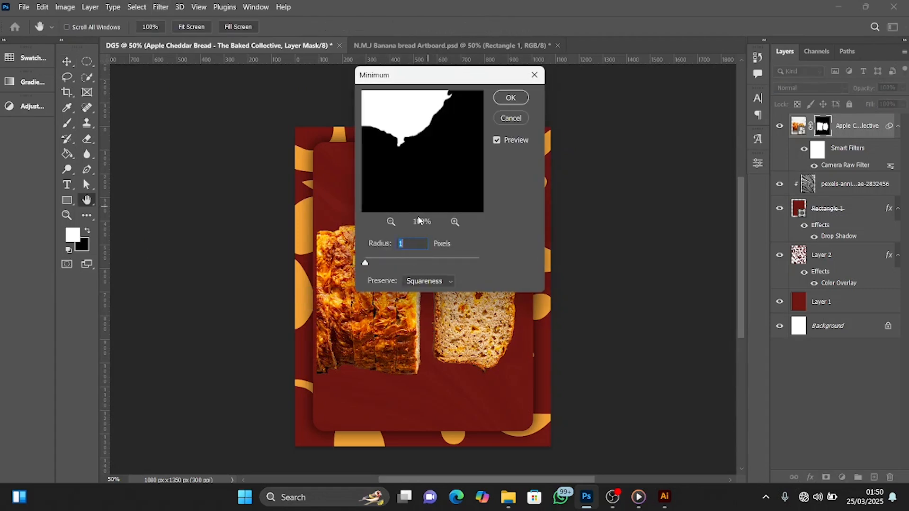
left_click(511, 102)
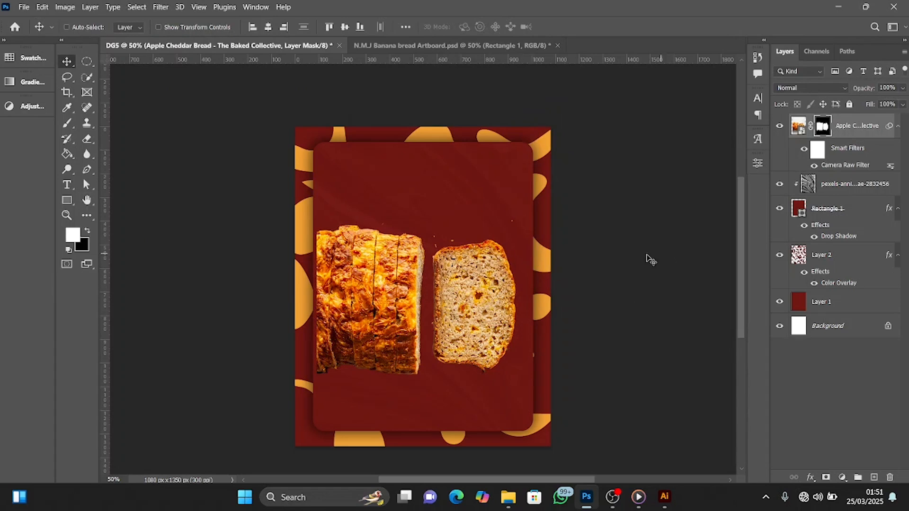
- Rotate the bread photo about -51°, scale it to about 75% and move it to the lower-left corner of the design
left_click(799, 122)
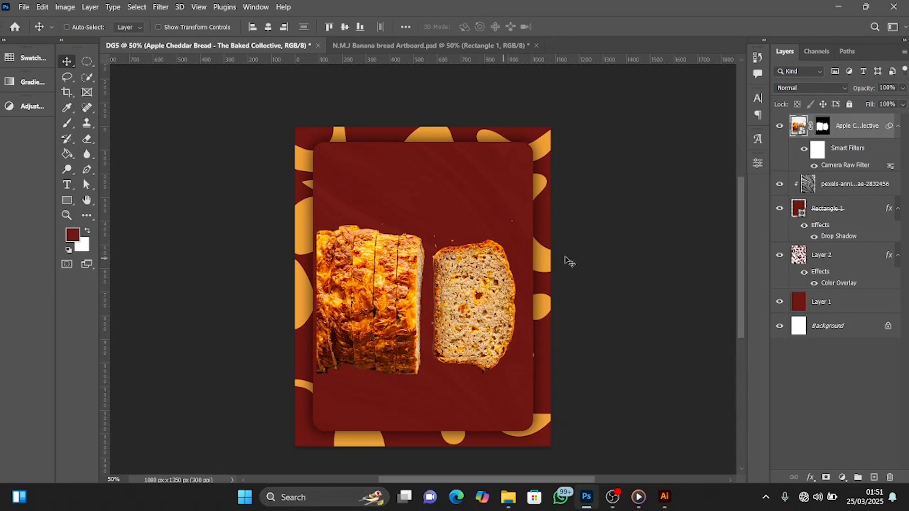
key("ctrl+t")
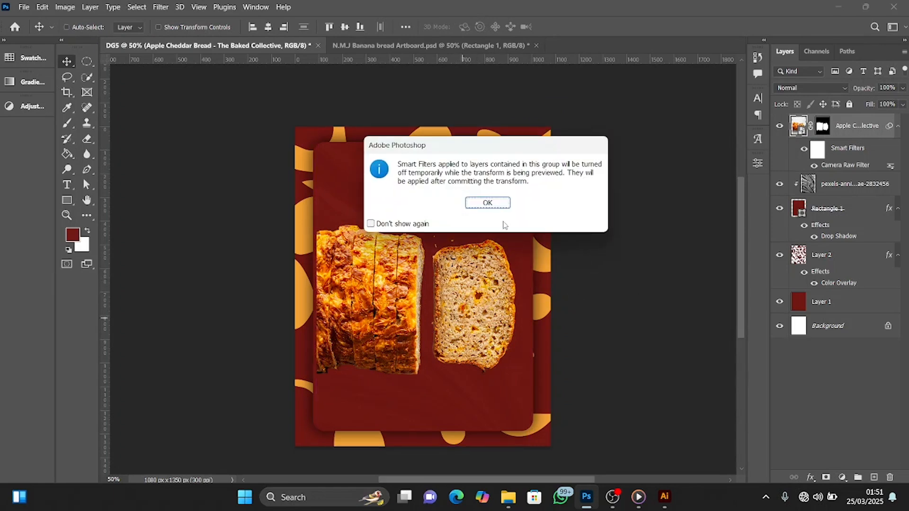
left_click(492, 204)
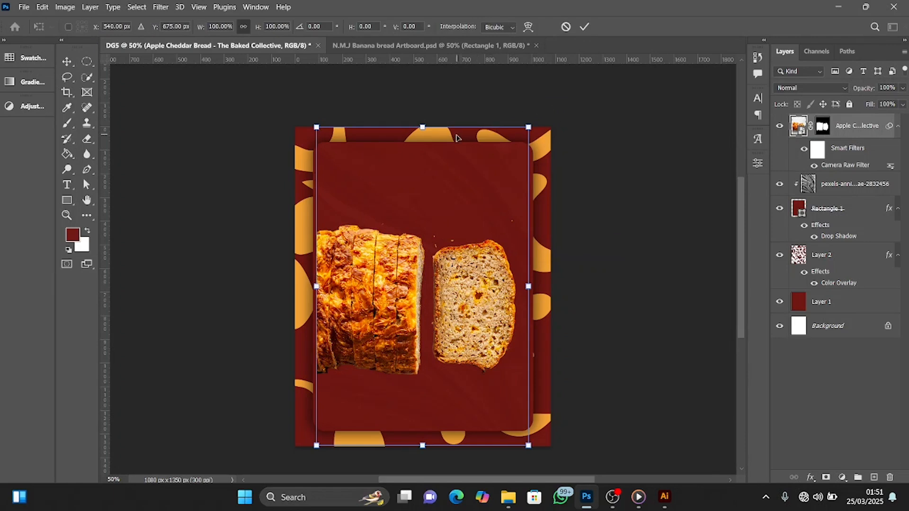
left_click_drag(534, 114, 370, 135)
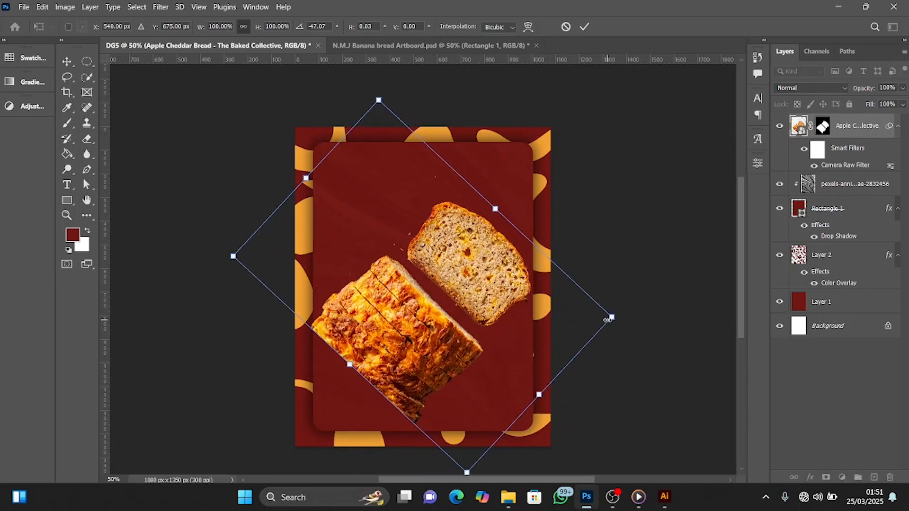
left_click_drag(612, 316, 580, 300)
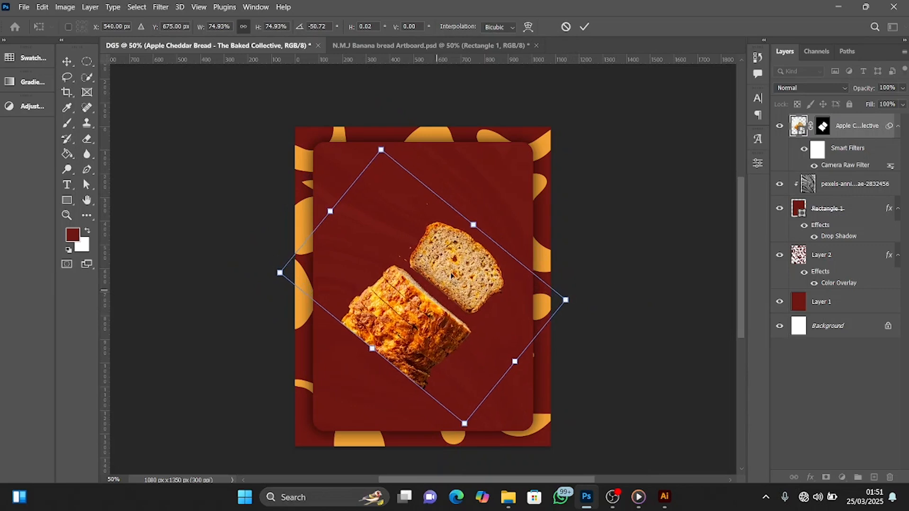
left_click_drag(453, 272, 407, 342)
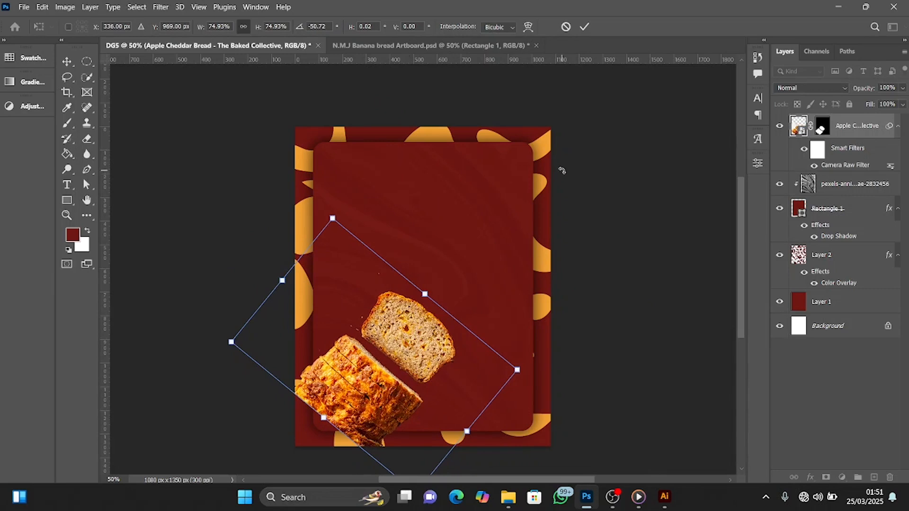
left_click(584, 27)
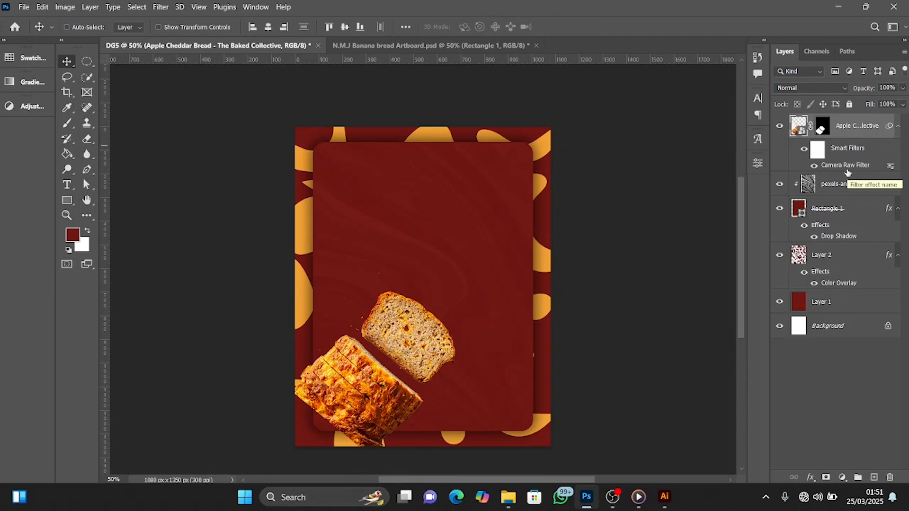
- Clip the bread photo to the dark red rectangle, then enlarge it to about 123%, rotate it about -6° and shift it slightly left
left_click_drag(848, 173, 849, 166)
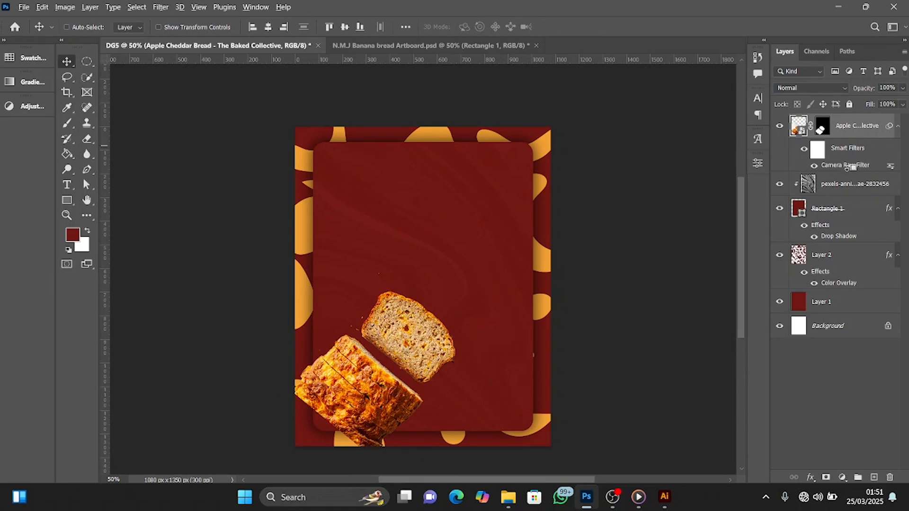
left_click(849, 165, "alt")
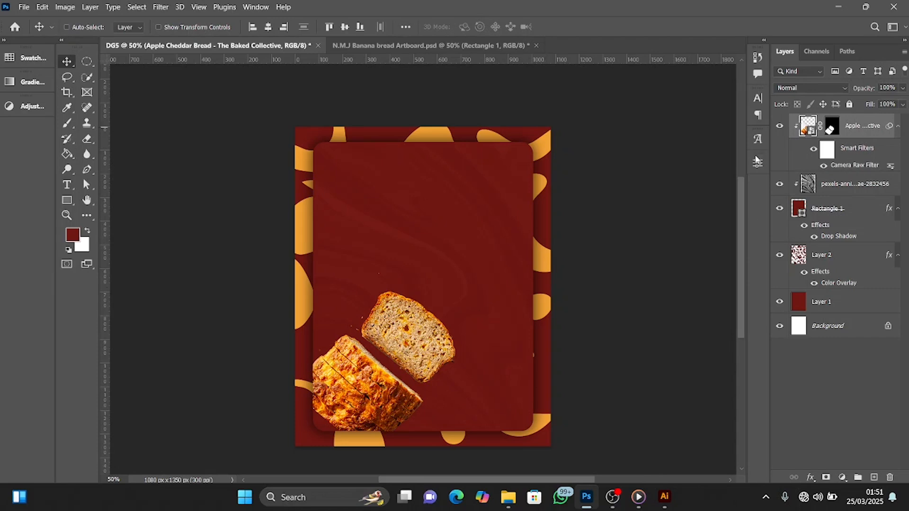
key("ctrl+t")
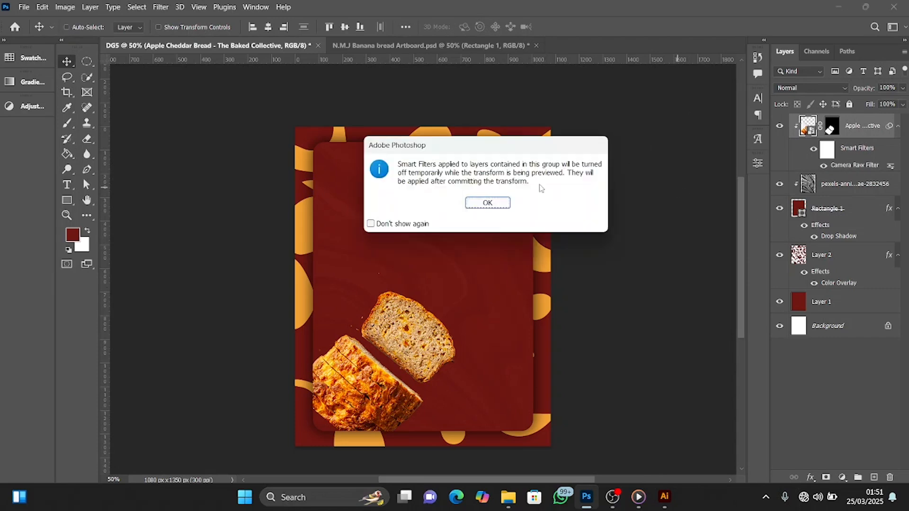
left_click(479, 204)
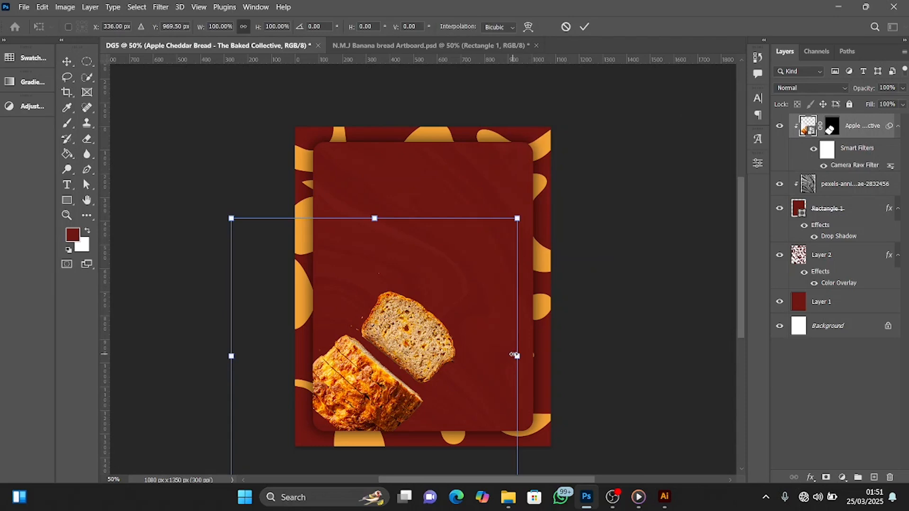
left_click_drag(519, 356, 547, 355)
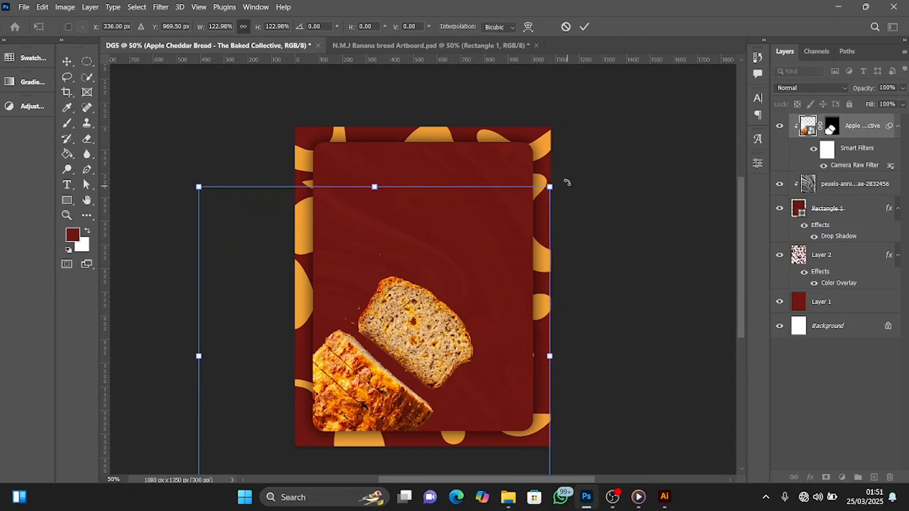
left_click_drag(567, 180, 535, 169)
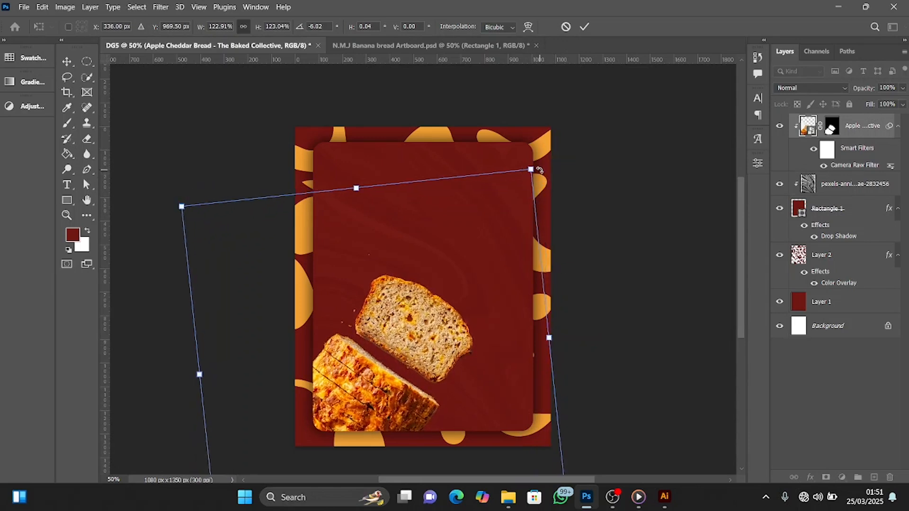
left_click_drag(464, 328, 436, 343)
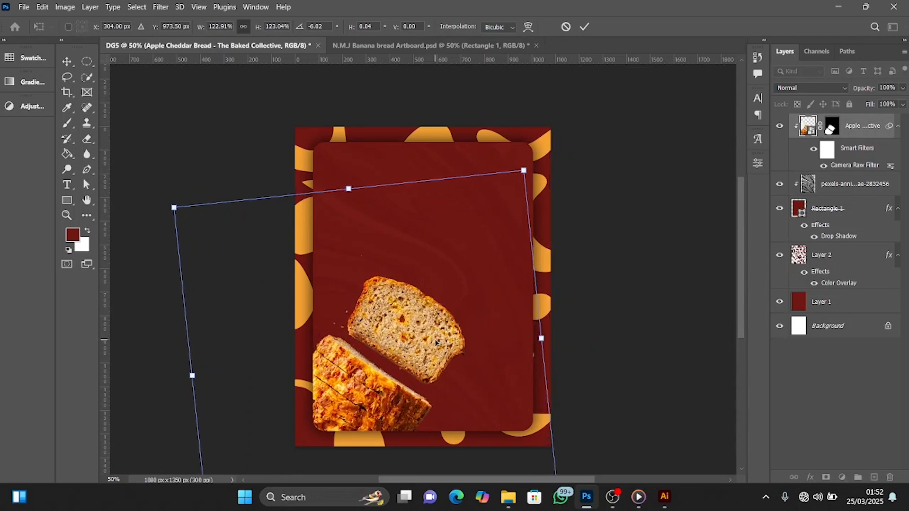
left_click(584, 26)
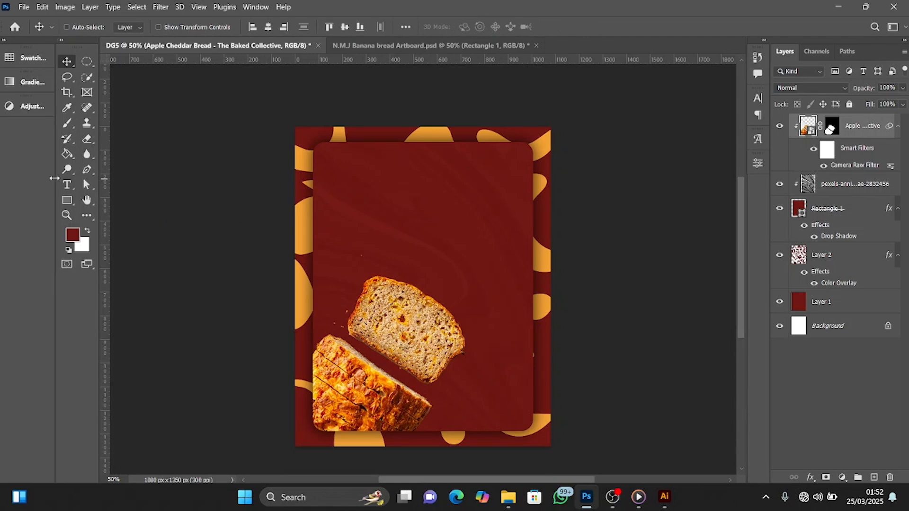
- Add the title "Banana" in orange sampled from the background pattern, with "Bread" in white below it, using the Transcity font
left_click(68, 189)
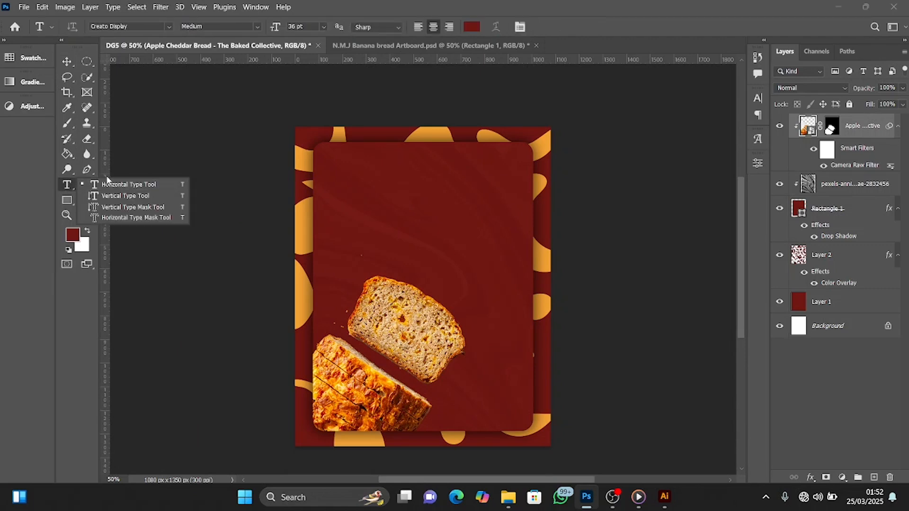
left_click(109, 184)
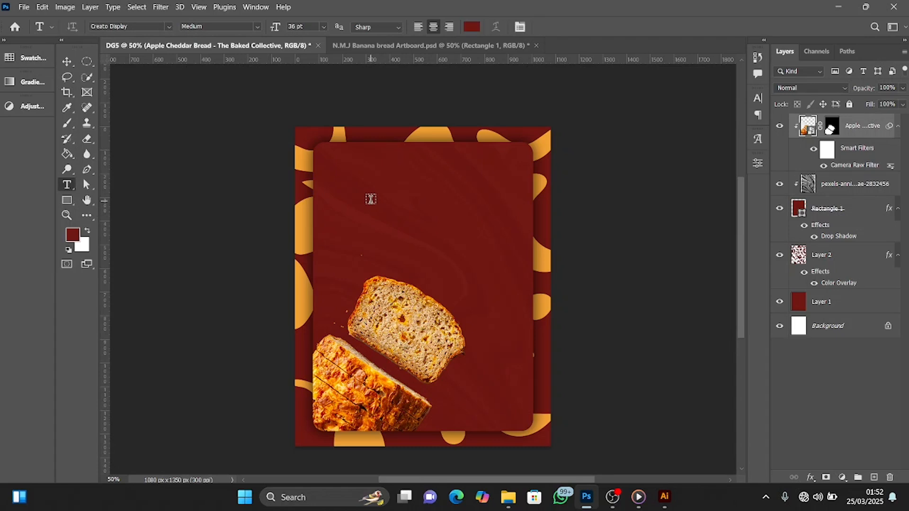
left_click(371, 199)
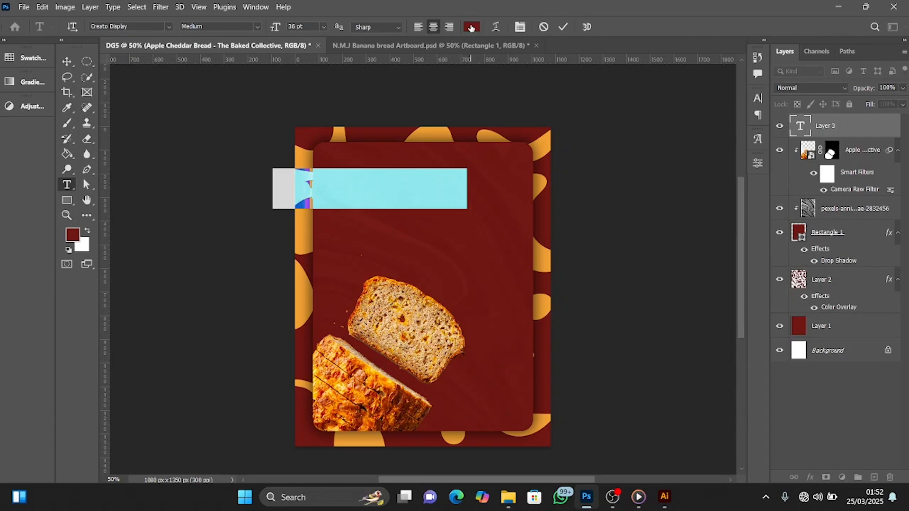
left_click(472, 27)
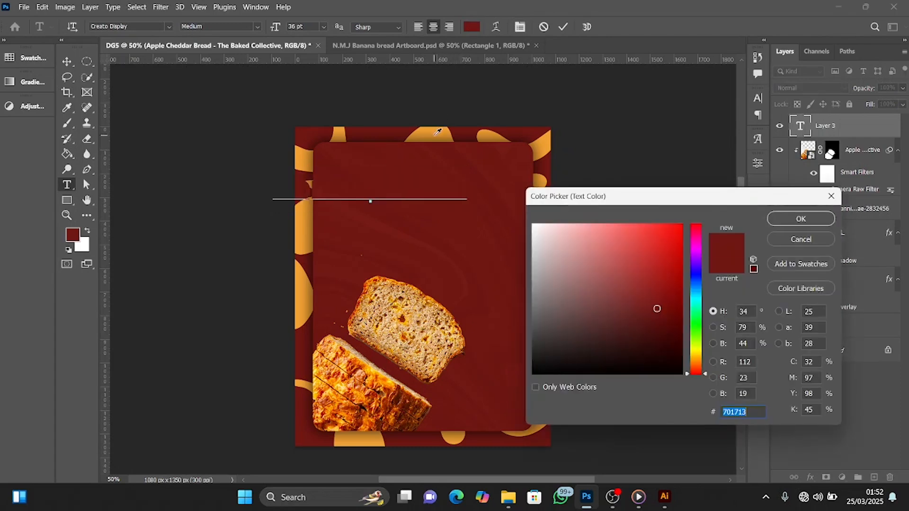
left_click(434, 136)
left_click(799, 220)
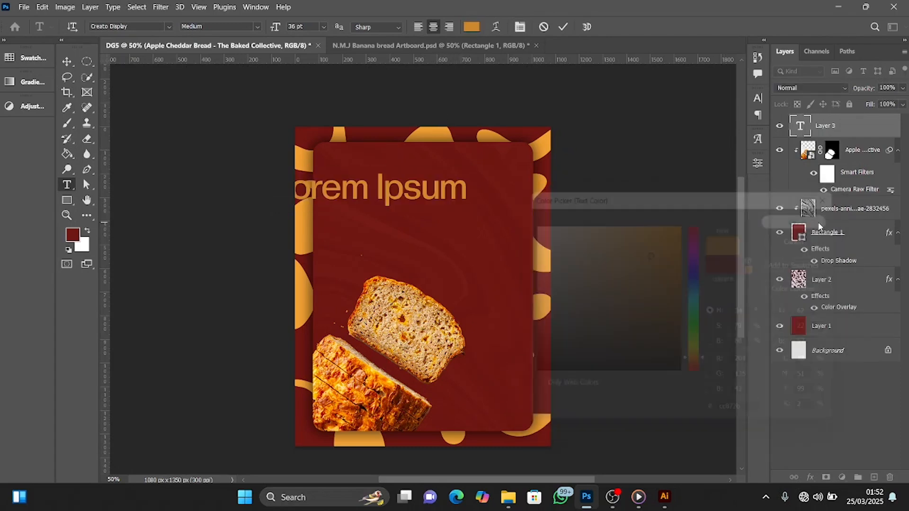
key("BackSpace")
type("Banana")
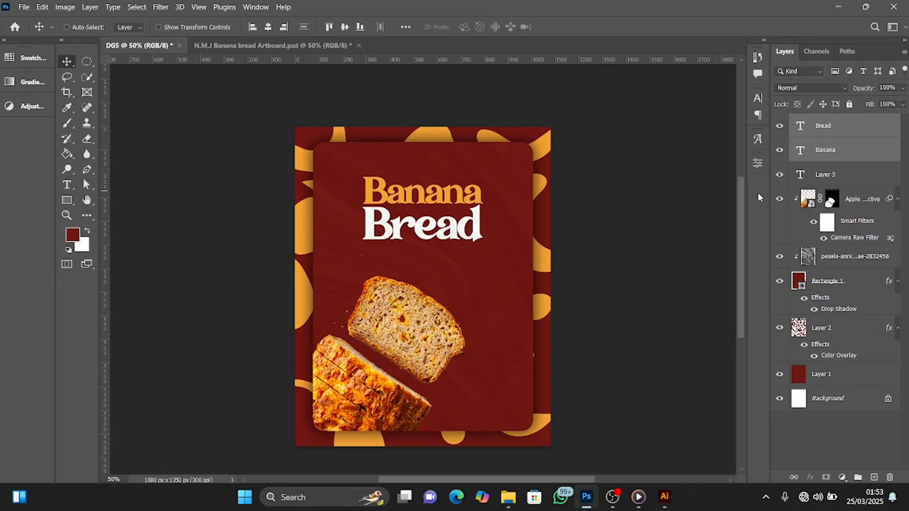
double_click(800, 127)
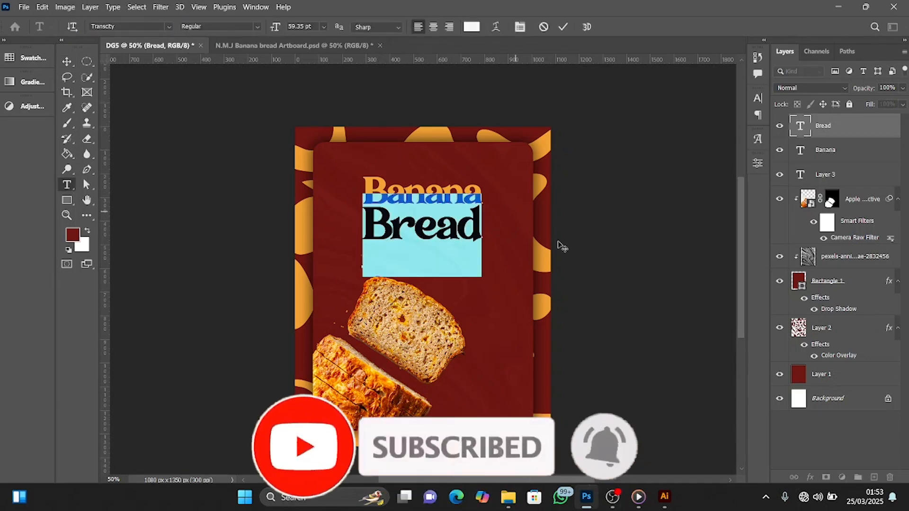
left_click(561, 26)
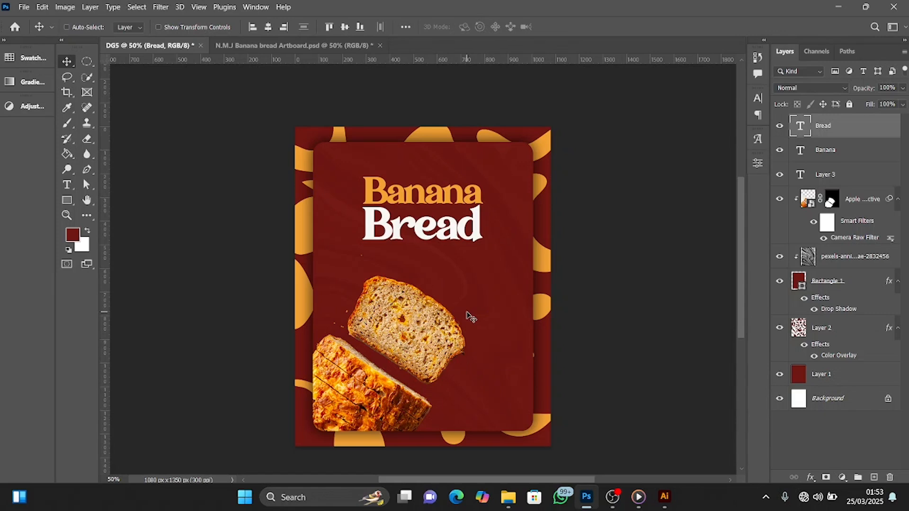
- Add a black Multiply drop shadow to the bread photo with 41% opacity, 90° angle, 11 px distance, 9% spread and 35 px size
left_click(859, 202)
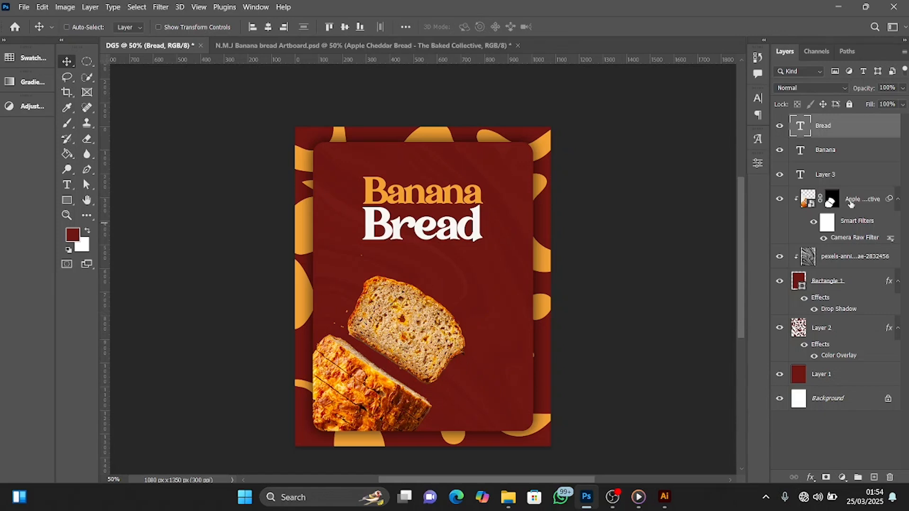
left_click(857, 202)
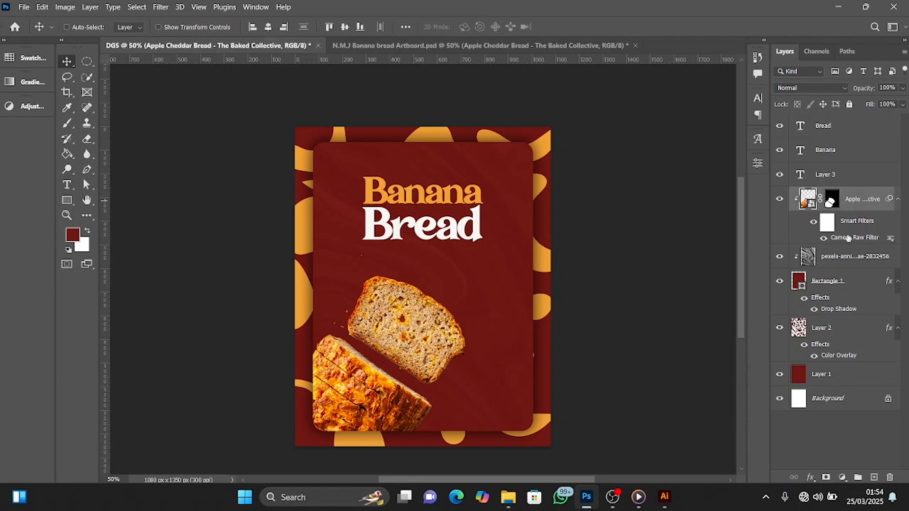
left_click(810, 477)
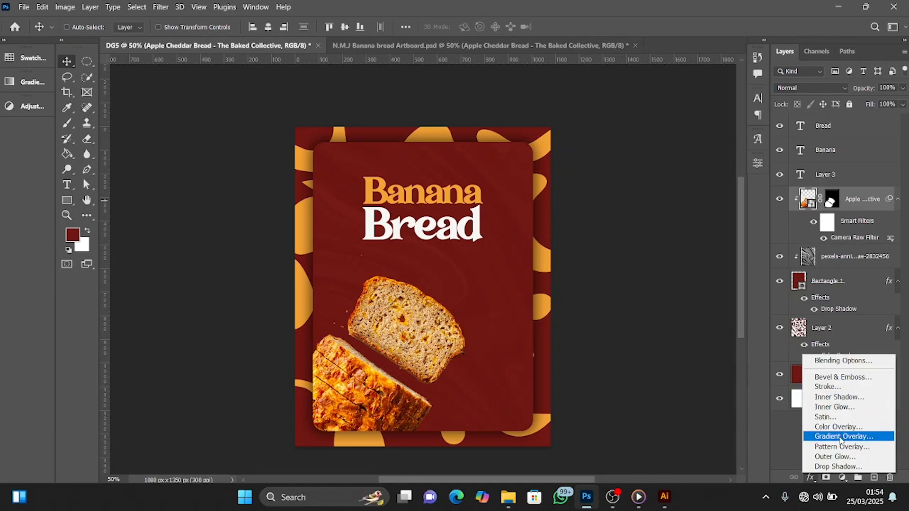
left_click(843, 467)
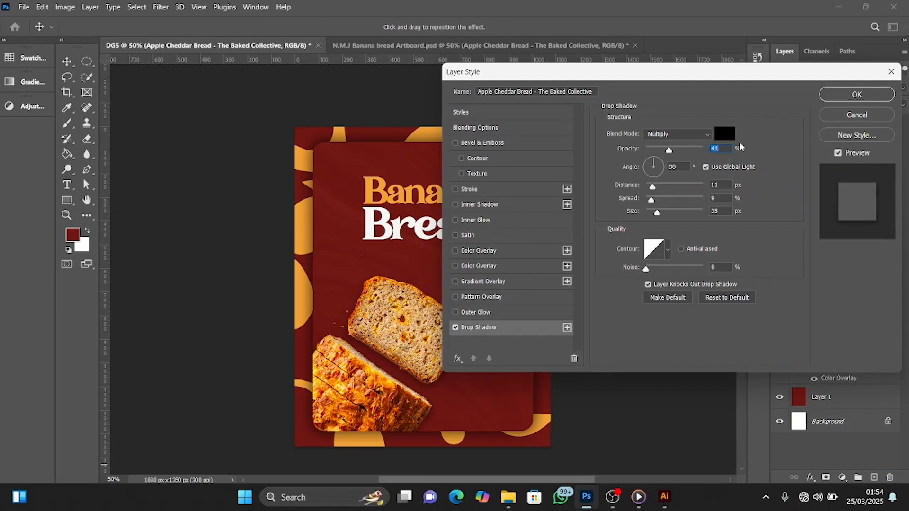
left_click(848, 97)
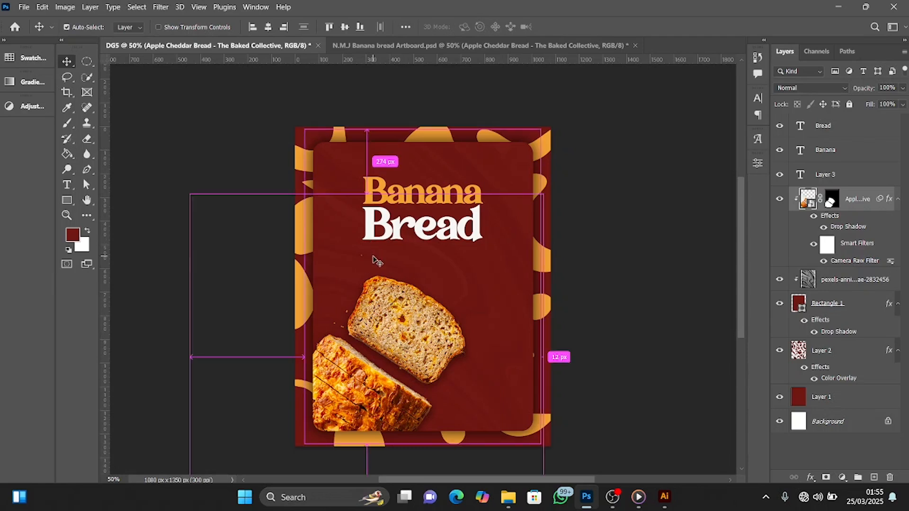
- Hide the stray specks above the bread slice by painting black on the bread photo's layer mask with an enlarged brush
key("ctrl+plus")
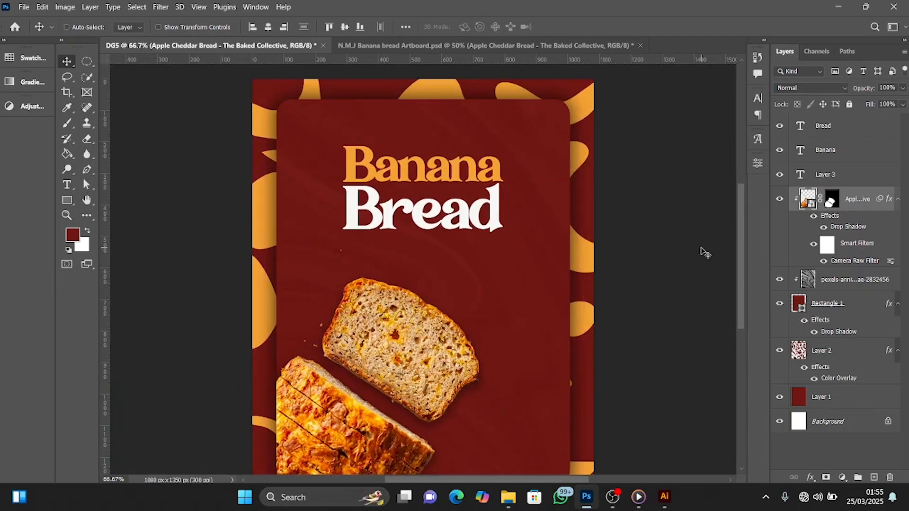
left_click(831, 206)
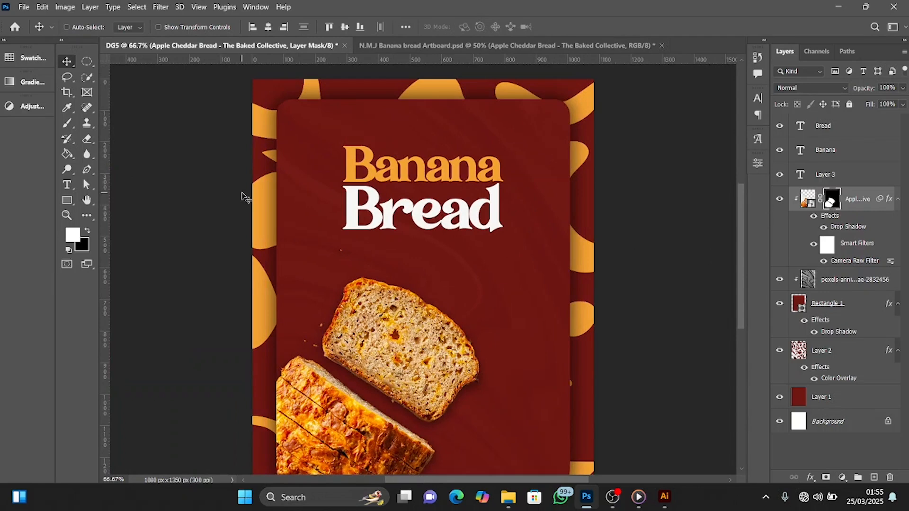
key("b")
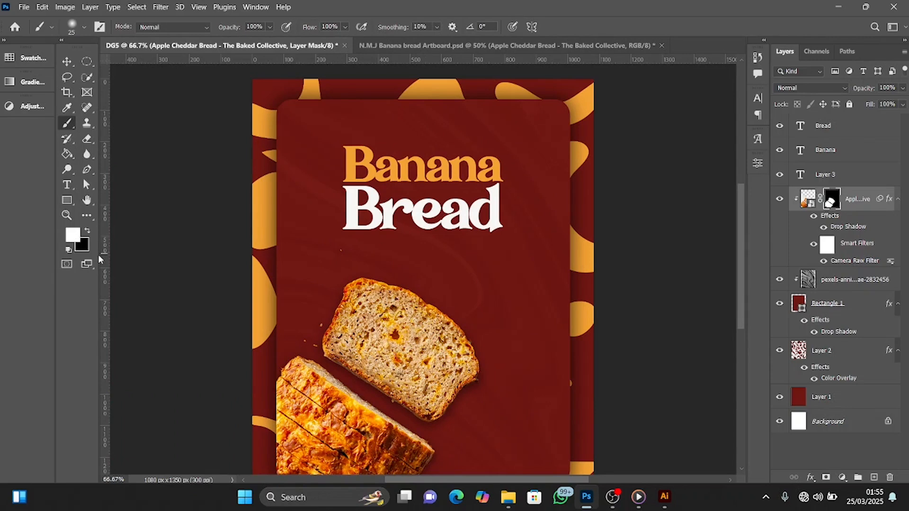
key("x")
key("bracketright")
key("v")
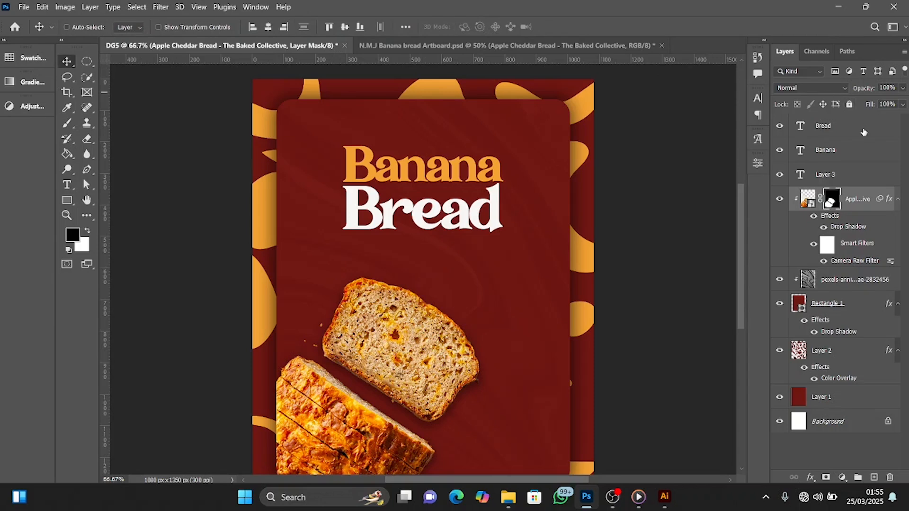
- Scale the bread photo down slightly around its centre so the slice and loaf take less room on the dark red rectangle
left_click(864, 133)
key("ctrl+0")
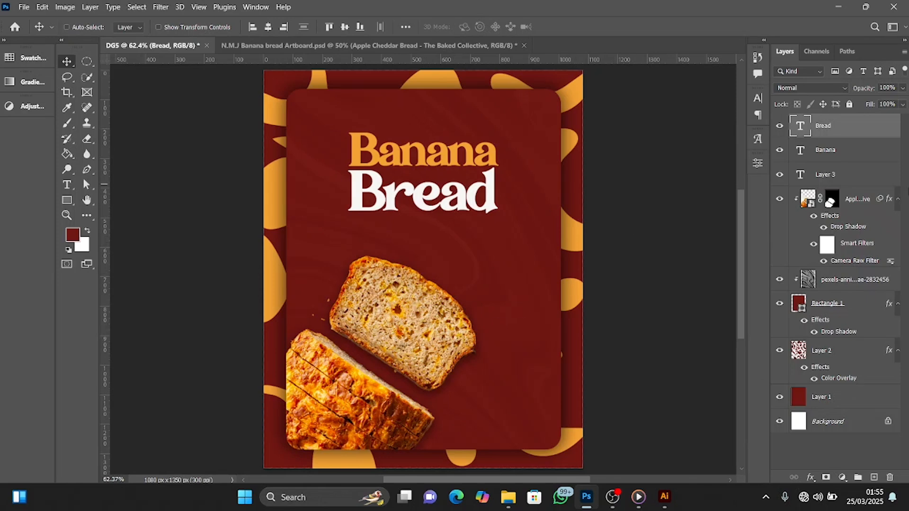
left_click(871, 207)
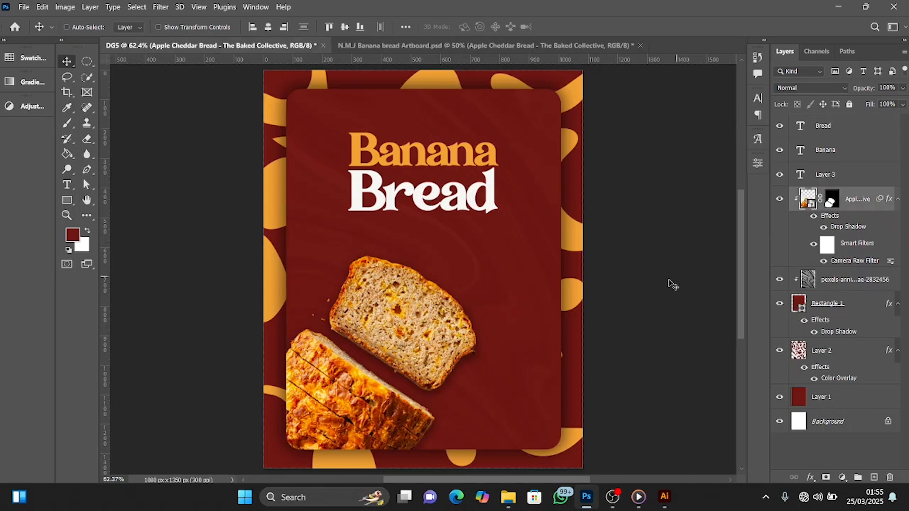
key("ctrl+t")
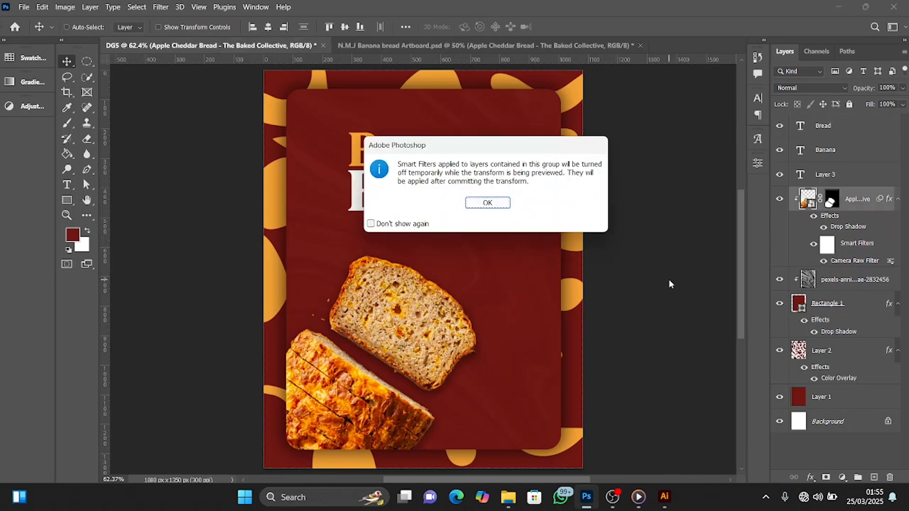
left_click(493, 203)
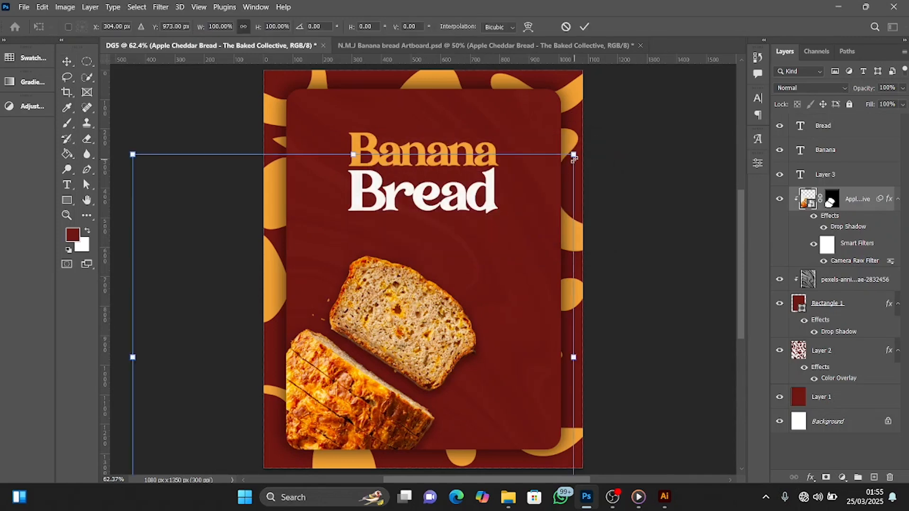
left_click_drag(574, 154, 548, 179)
left_click(584, 27)
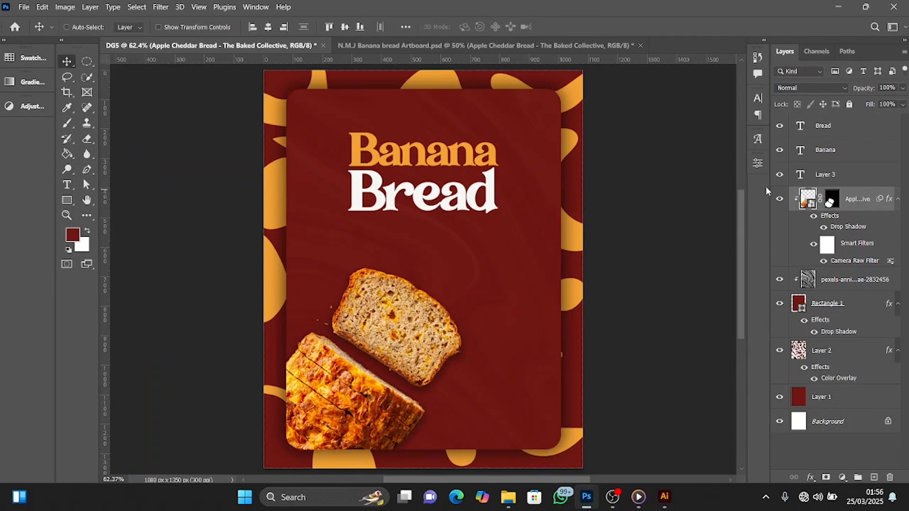
- Rotate the bread photo about -2.9° around its centre
key("ctrl+t")
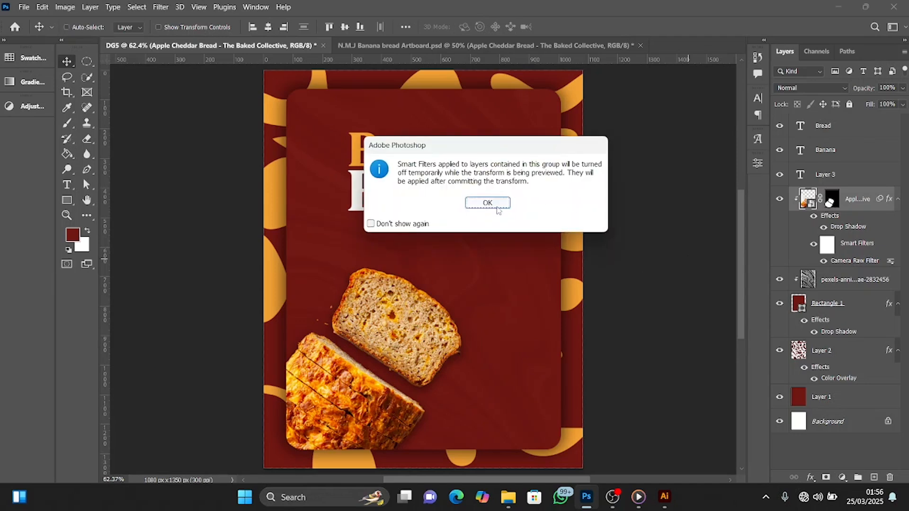
left_click(490, 204)
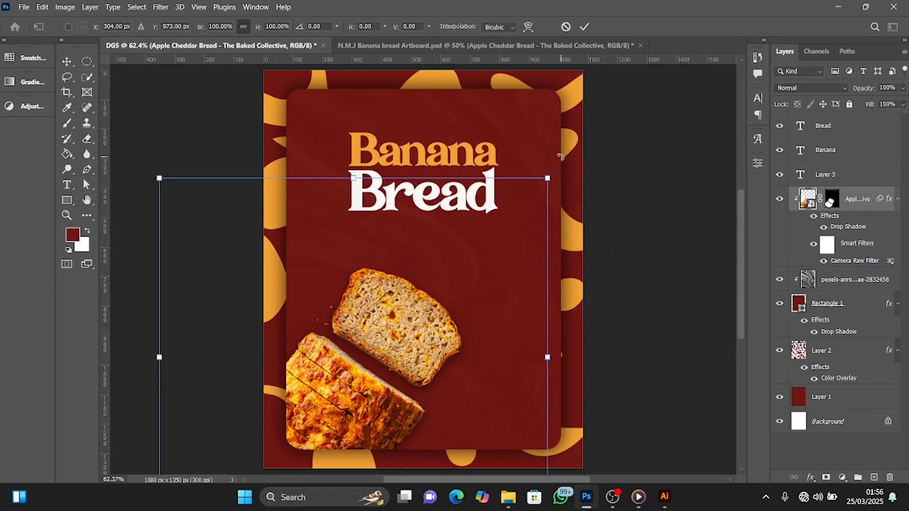
left_click_drag(556, 172, 563, 145)
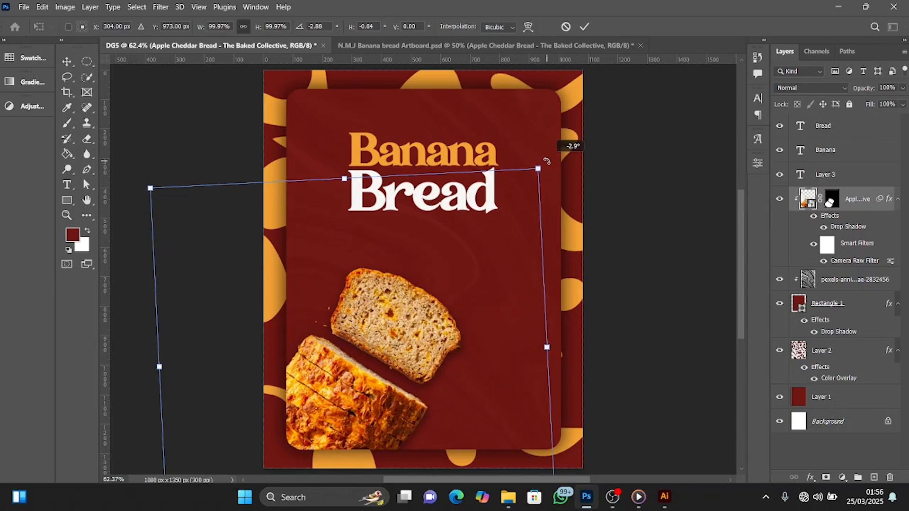
left_click(584, 28)
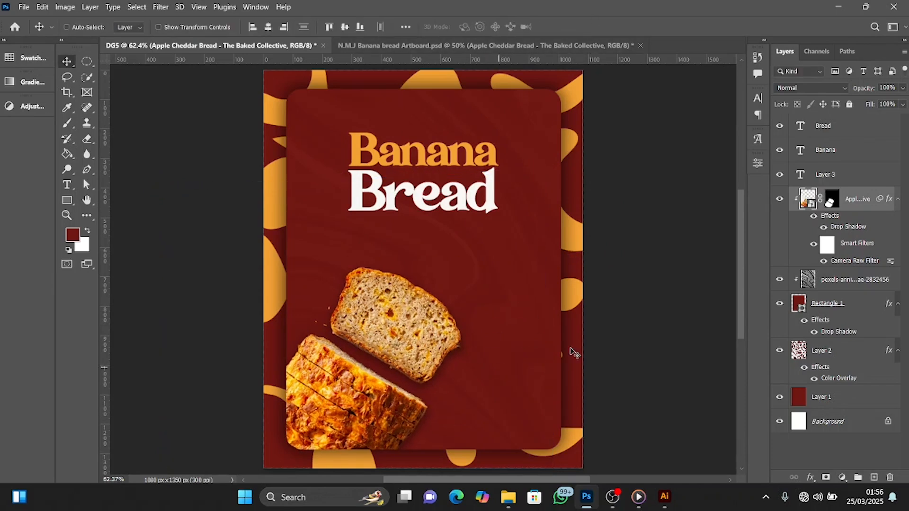
- Draw a circle about 399 px in diameter with the Ellipse tool over the design's lower-right corner, above the "Bread" layer
left_click(861, 131)
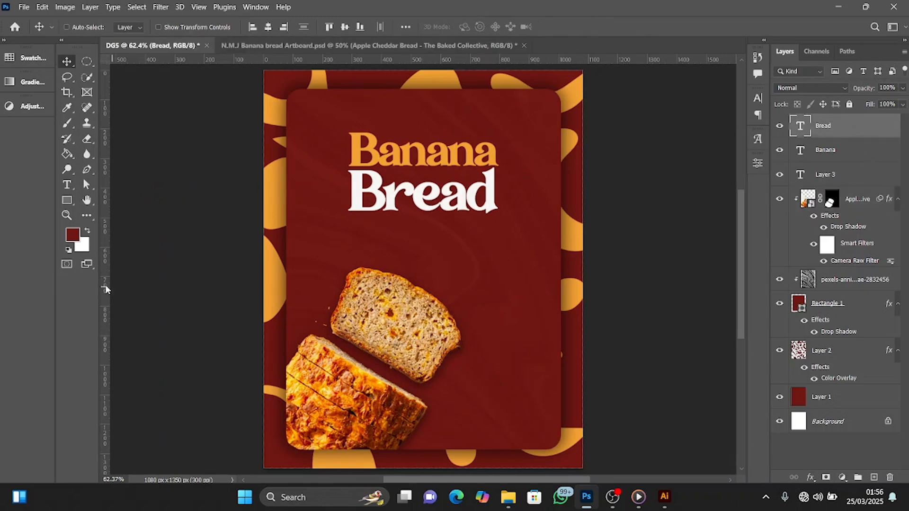
left_click(67, 200)
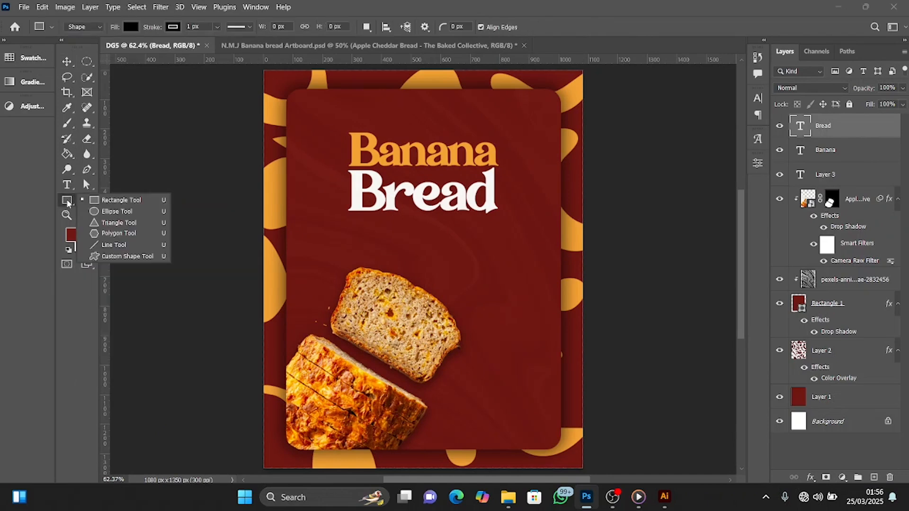
left_click(97, 211)
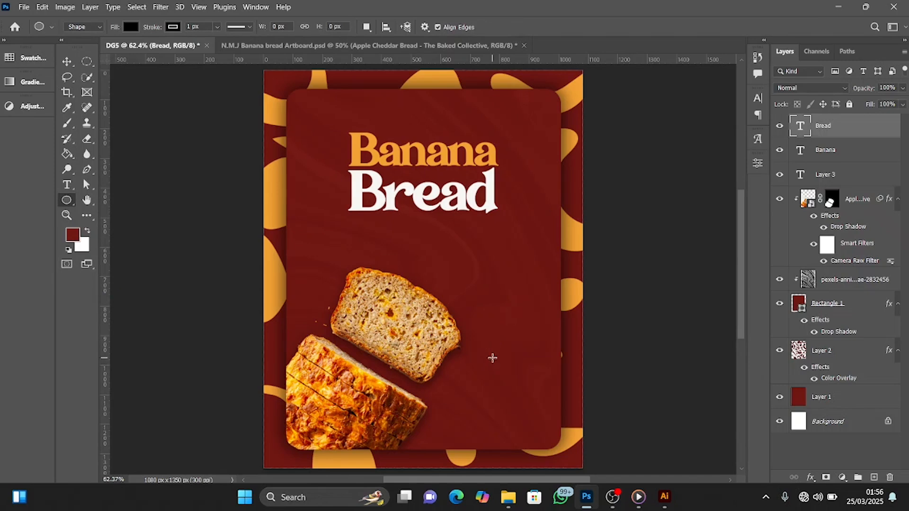
left_click_drag(471, 339, 590, 456)
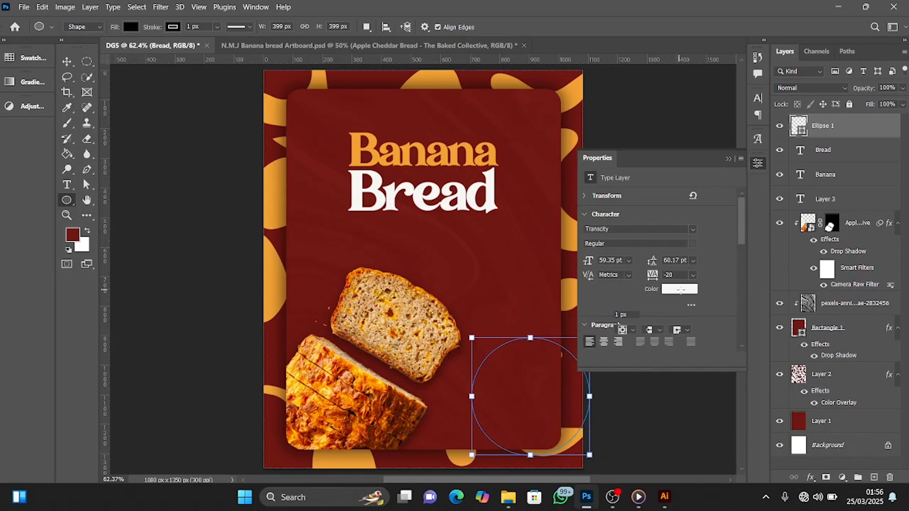
- Fill the circle with the orange recently used for the pattern and title, and remove its stroke
left_click(622, 288)
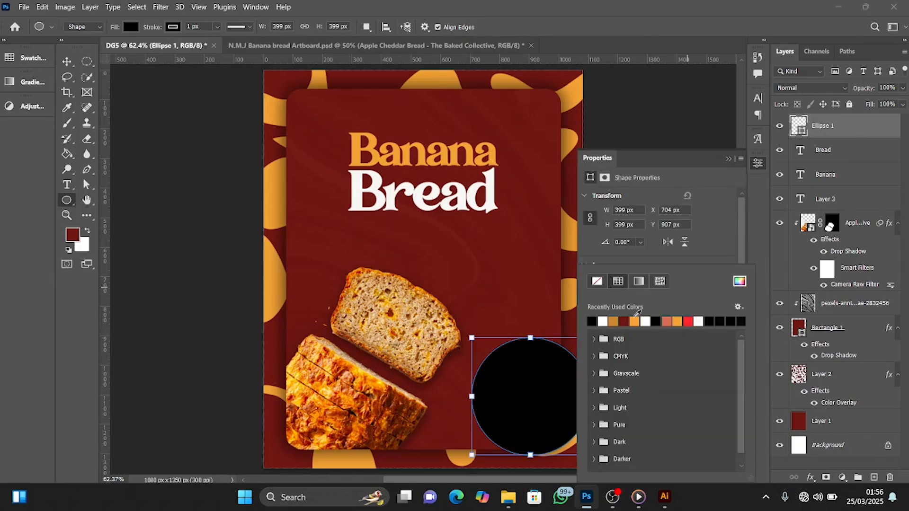
left_click(635, 321)
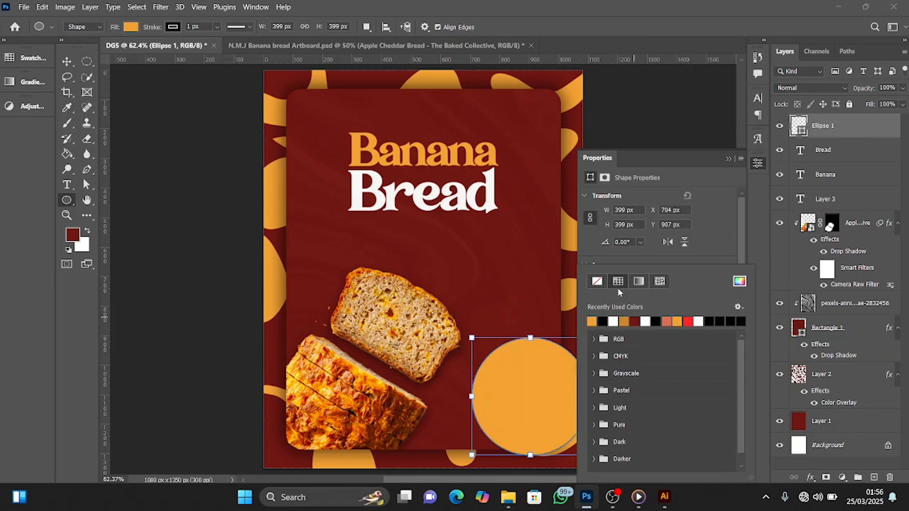
left_click_drag(741, 229, 748, 266)
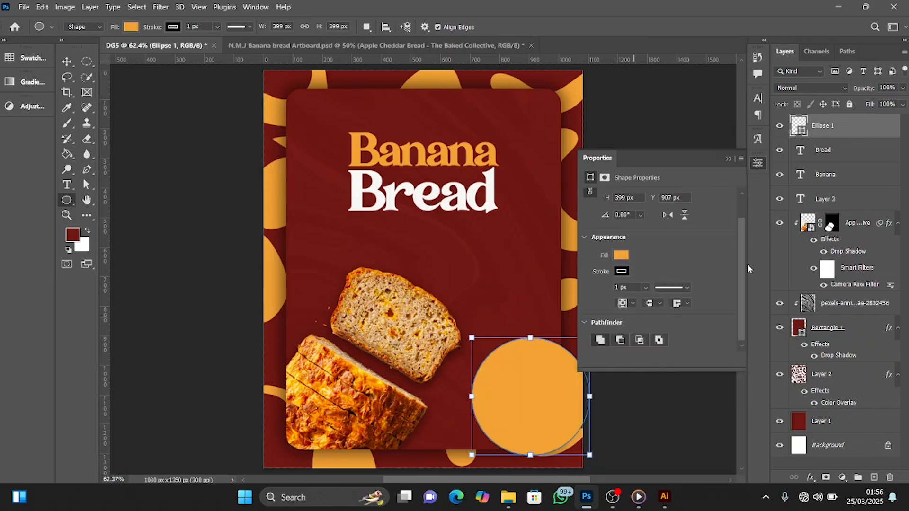
left_click(622, 272)
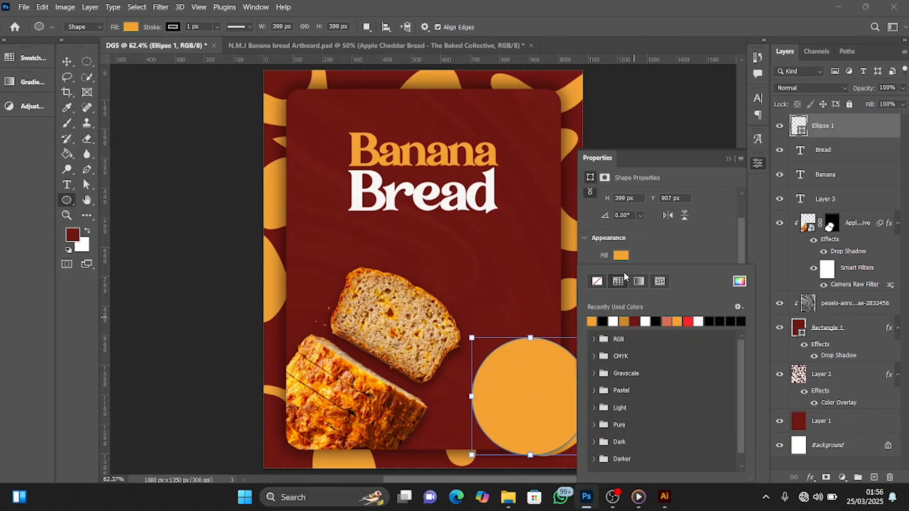
left_click(674, 247)
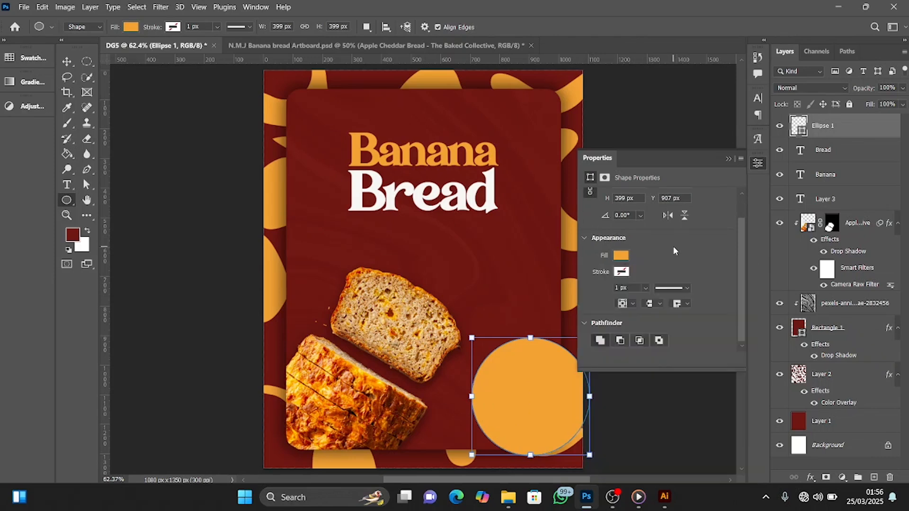
left_click(729, 159)
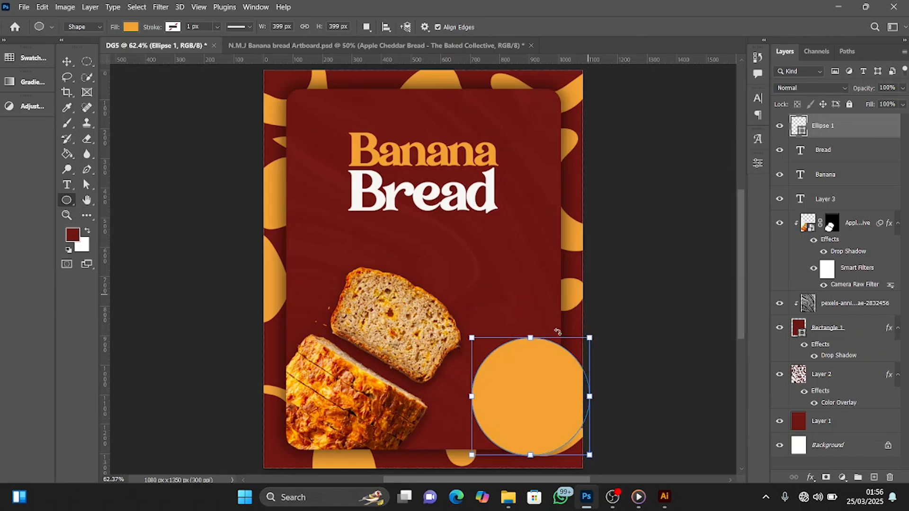
- Move the circle about 142 px left and 54 px up inside the dark red rectangle, and place its layer directly beneath the bread photo
key("v")
left_click_drag(524, 402, 482, 385)
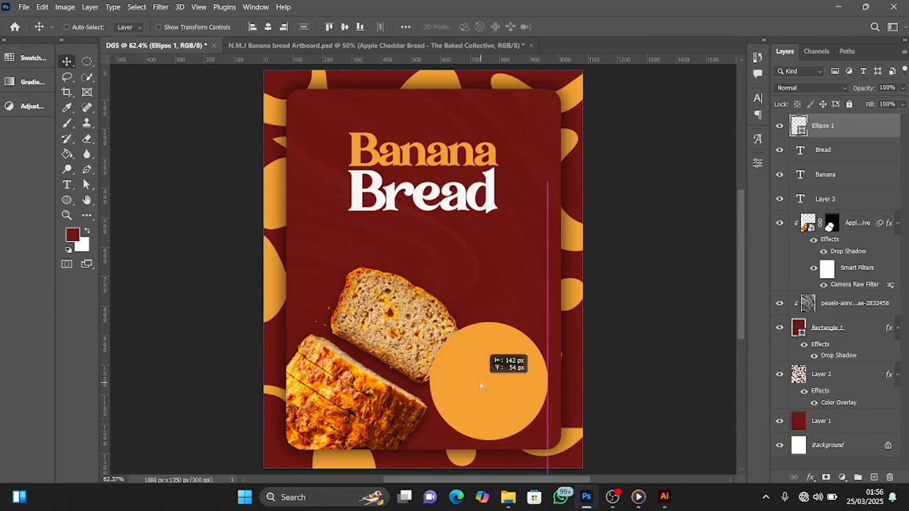
left_click_drag(481, 382, 481, 380)
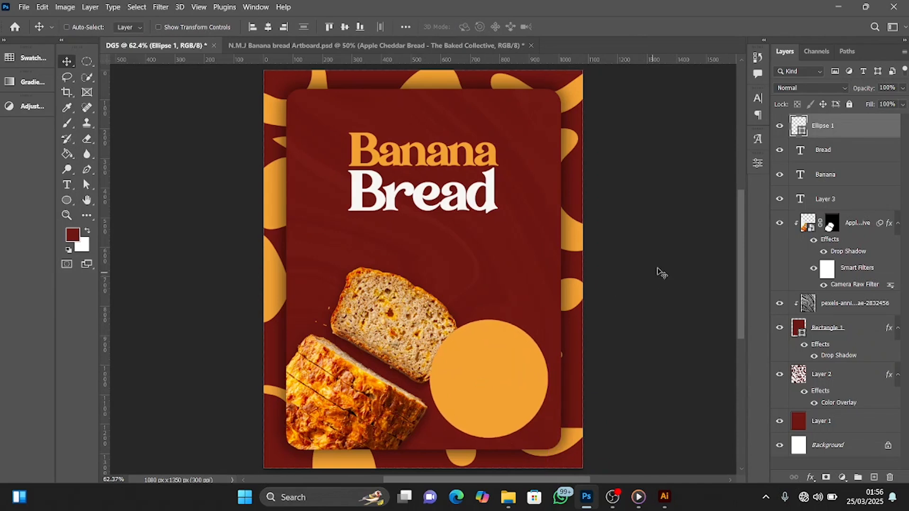
left_click_drag(852, 122, 861, 239)
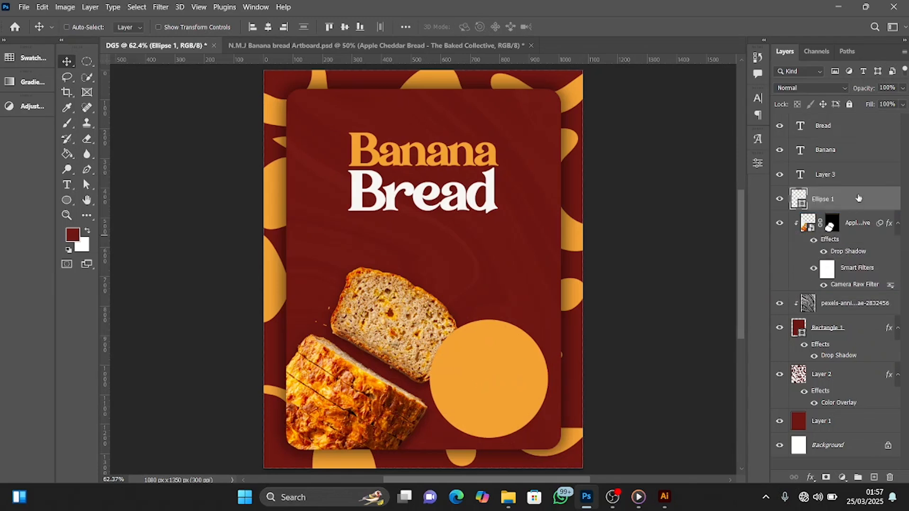
left_click_drag(860, 208, 871, 273)
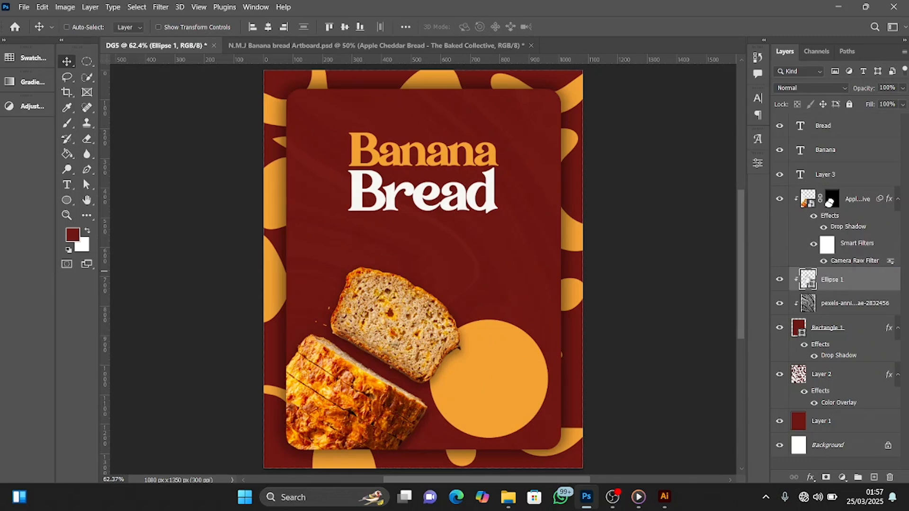
left_click(852, 201)
key("ctrl+t")
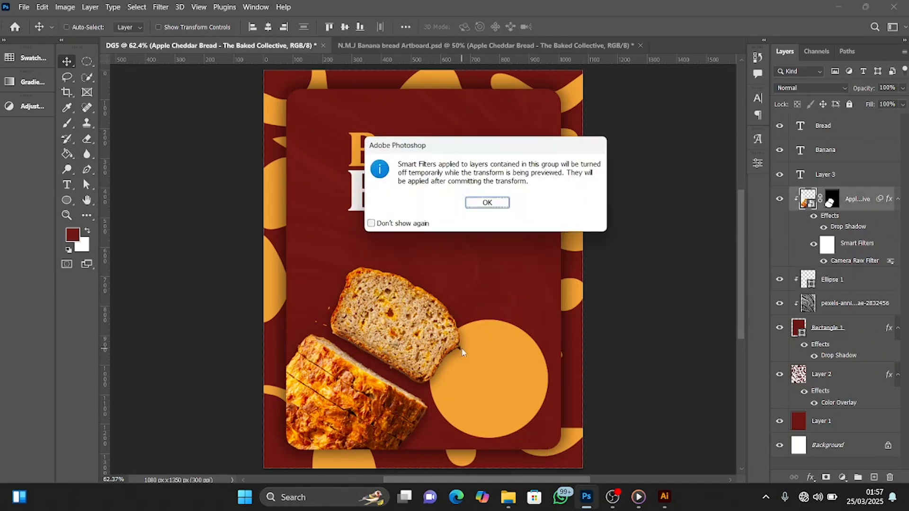
left_click(488, 203)
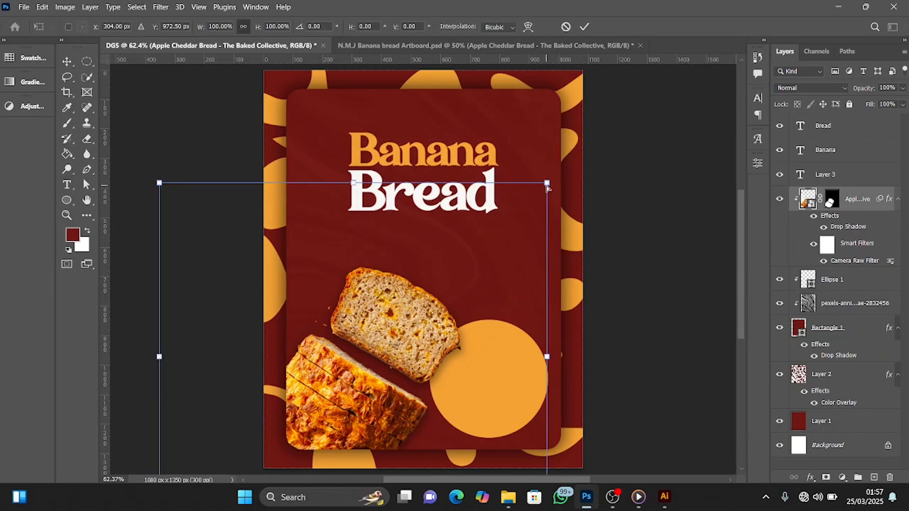
left_click_drag(548, 187, 535, 202)
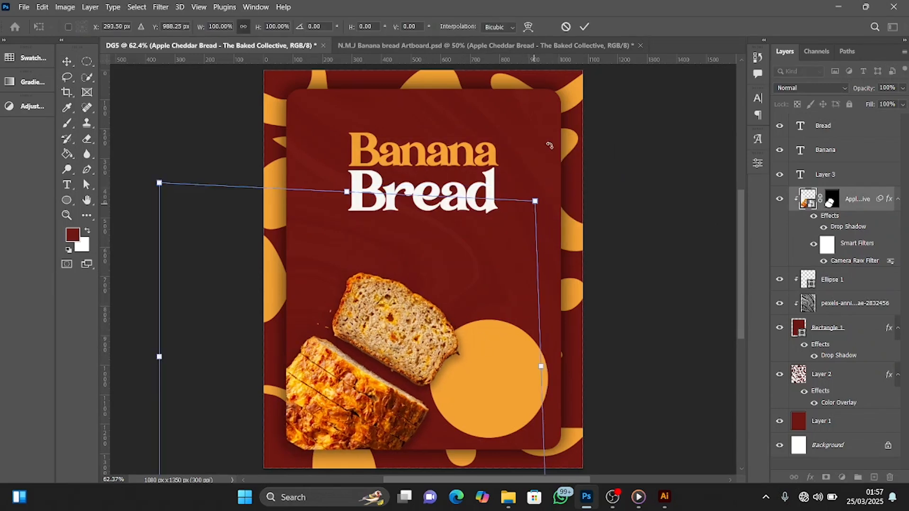
left_click(568, 26)
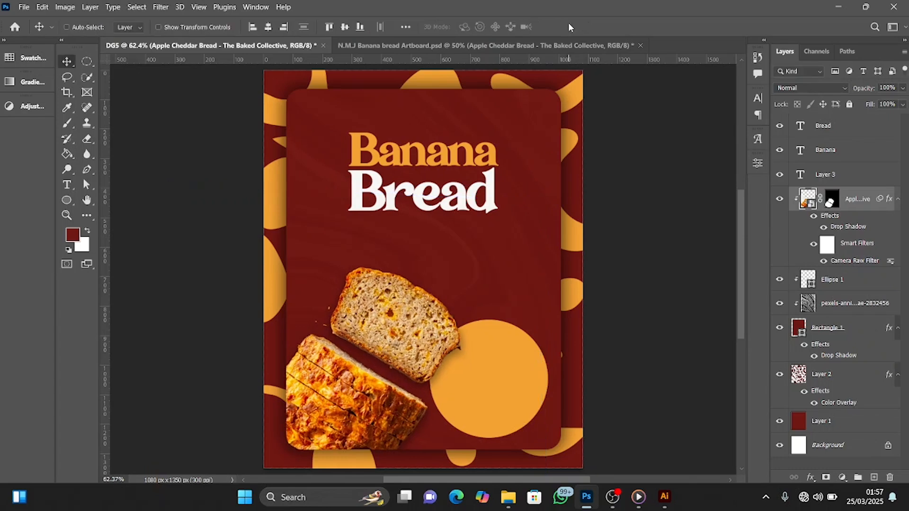
- Scale the bread photo to about 98%, rotate it about -1.3° and shift it left, away from the orange circle
key("ctrl+t")
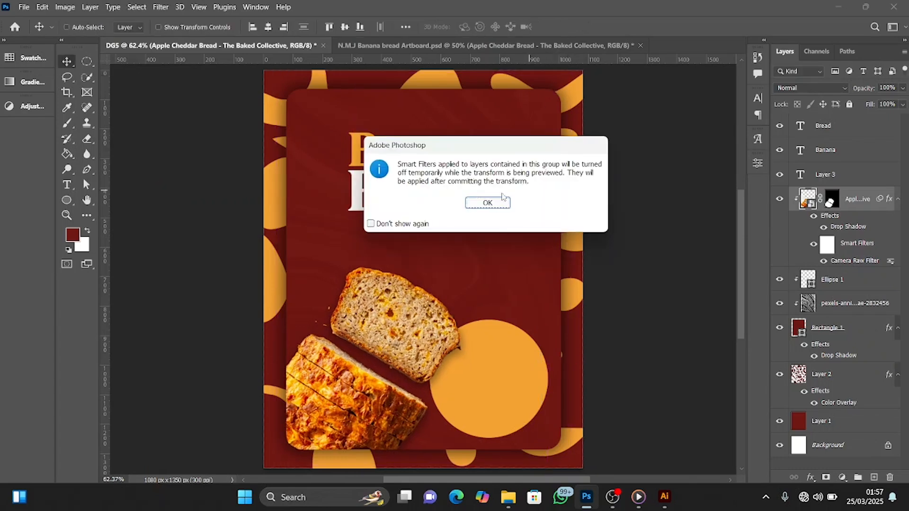
left_click(487, 202)
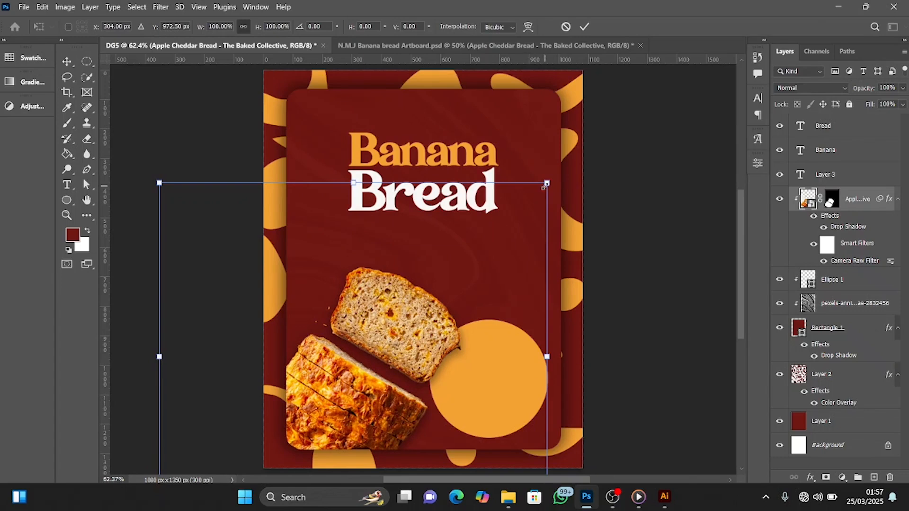
left_click_drag(543, 187, 537, 194)
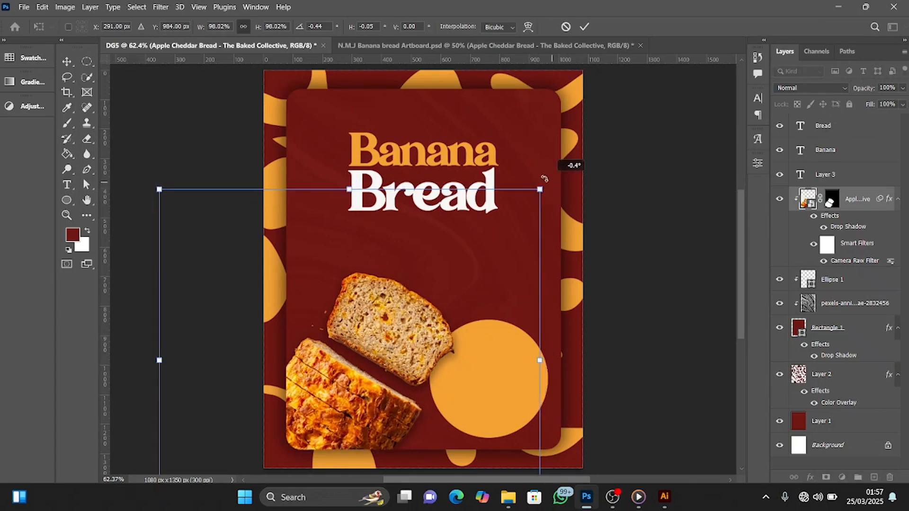
left_click_drag(573, 163, 559, 154)
left_click_drag(435, 329, 425, 330)
mouse_move(525, 161)
left_mouse_down()
mouse_move(534, 150)
mouse_move(537, 161)
left_mouse_up()
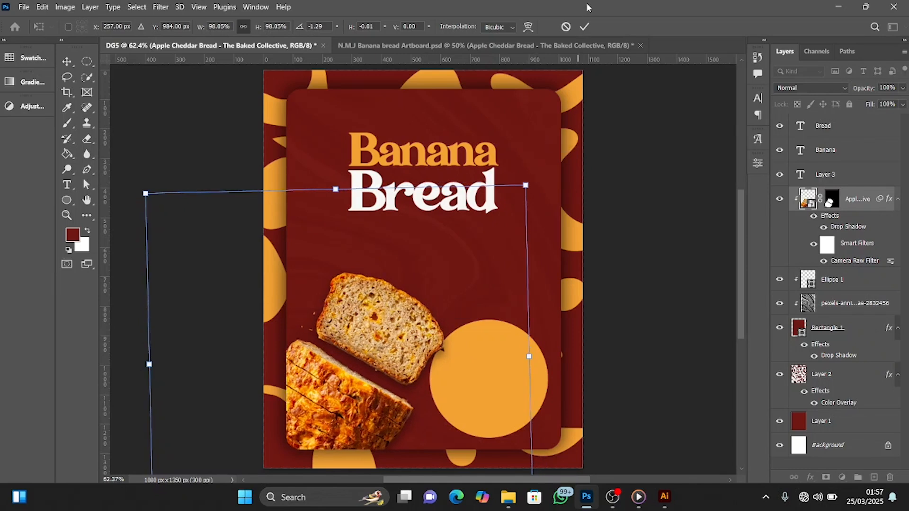
left_click(586, 27)
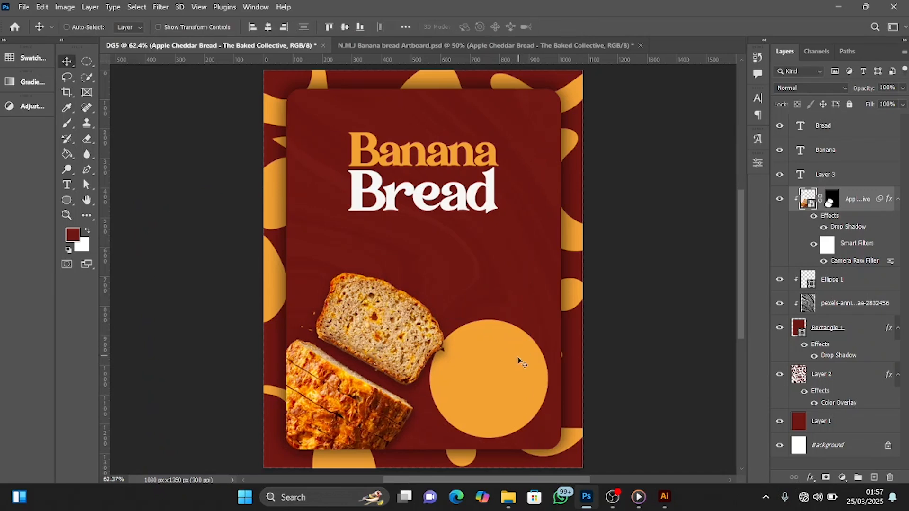
- Add a Drop Shadow to the orange circle with 41% opacity, 90° angle, 11 px distance, 9% spread and 35 px size
key("ctrl")
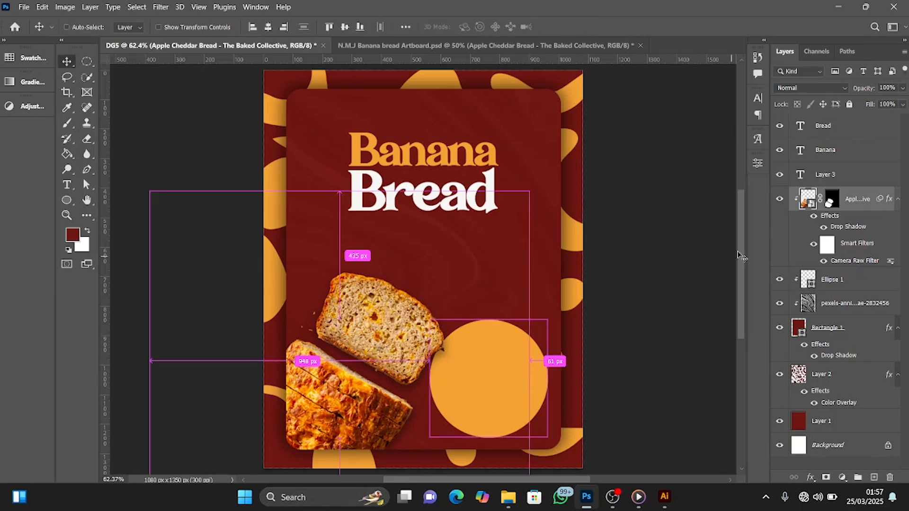
left_click(834, 282)
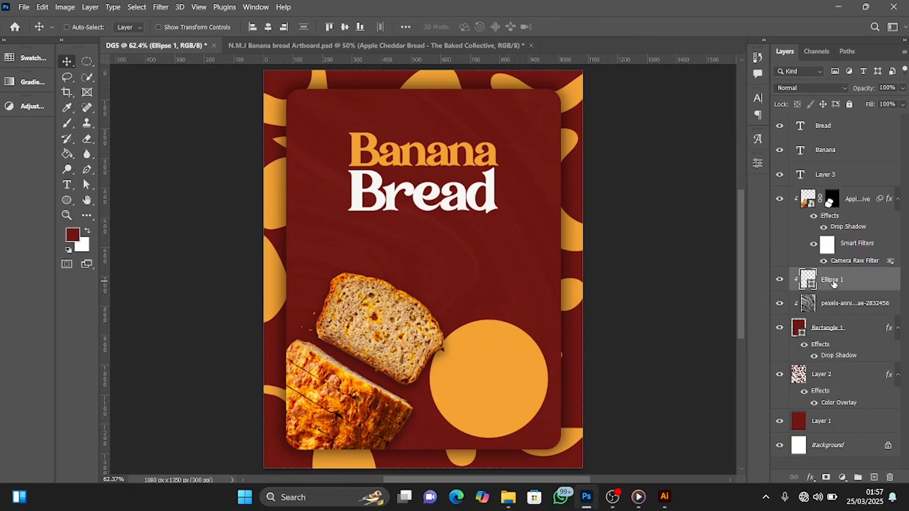
left_click(811, 477)
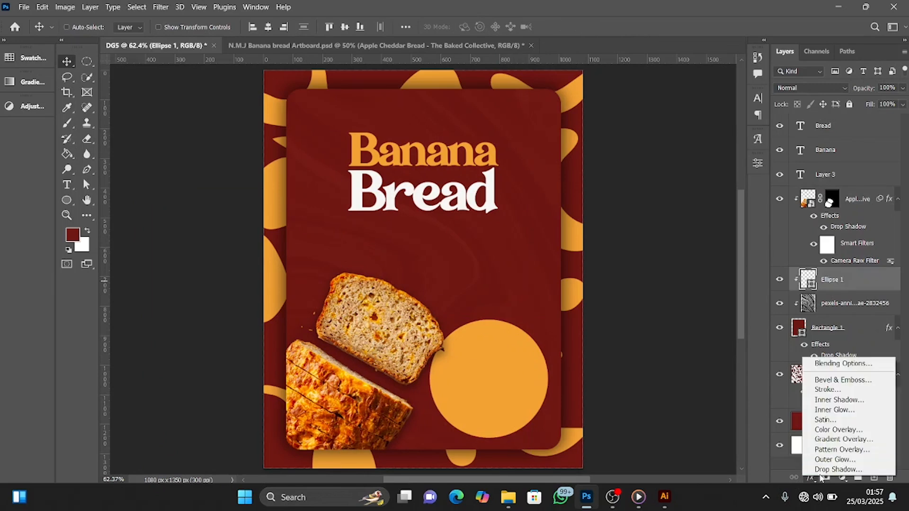
left_click(822, 470)
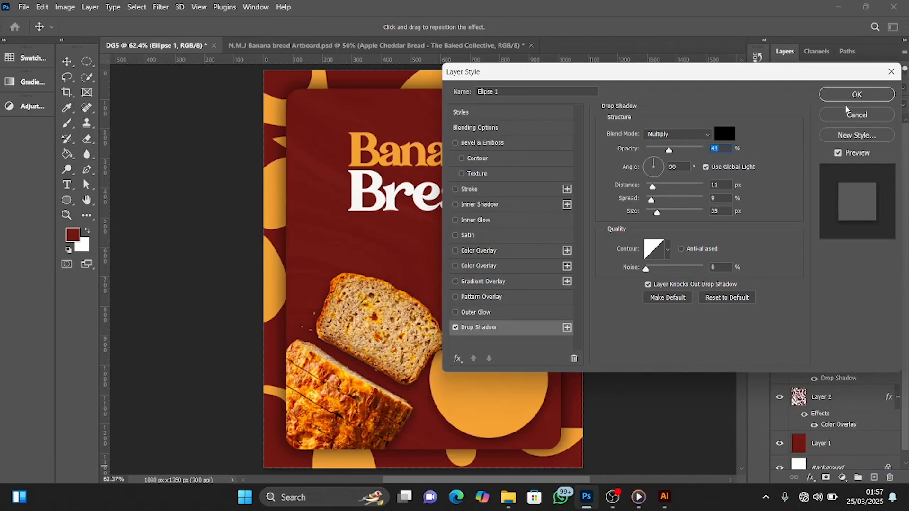
left_click(853, 93)
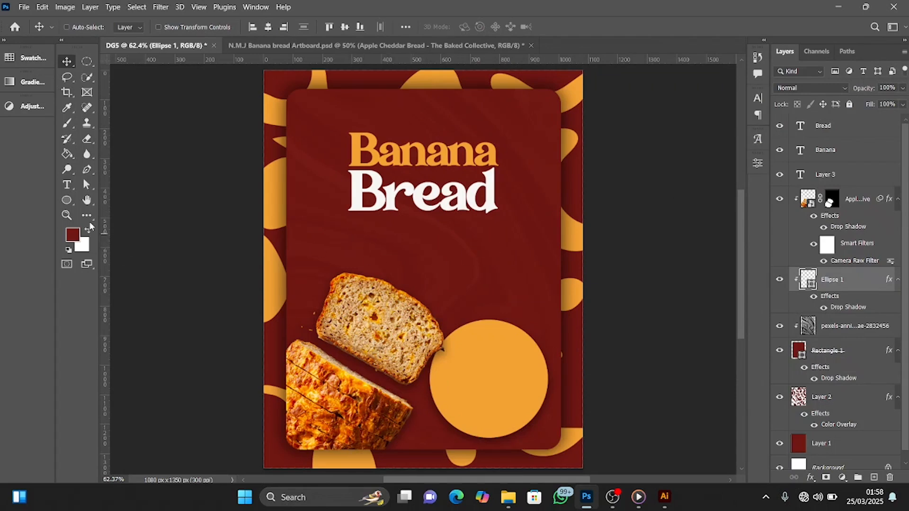
- Draw a rectangle about 494 x 115 px beneath the word "Bread", with its layer above the "Bread" text layer
left_click(66, 191)
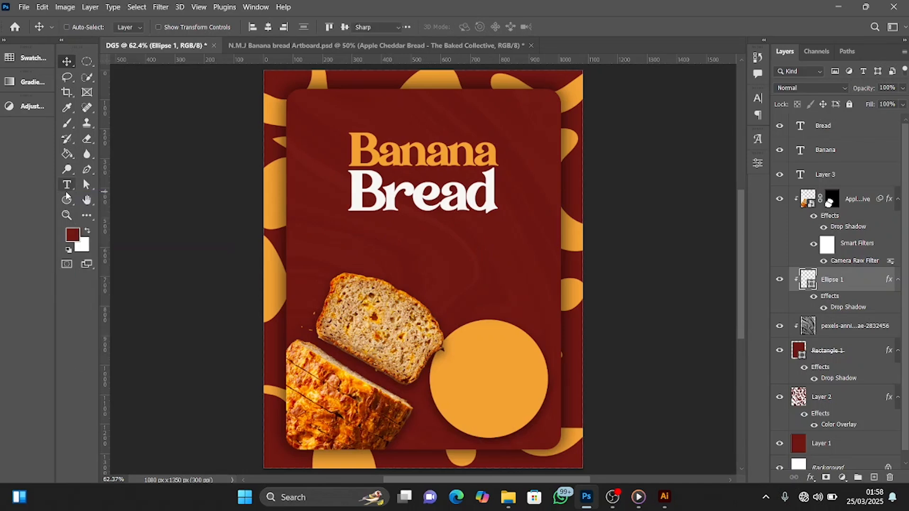
left_click(67, 199)
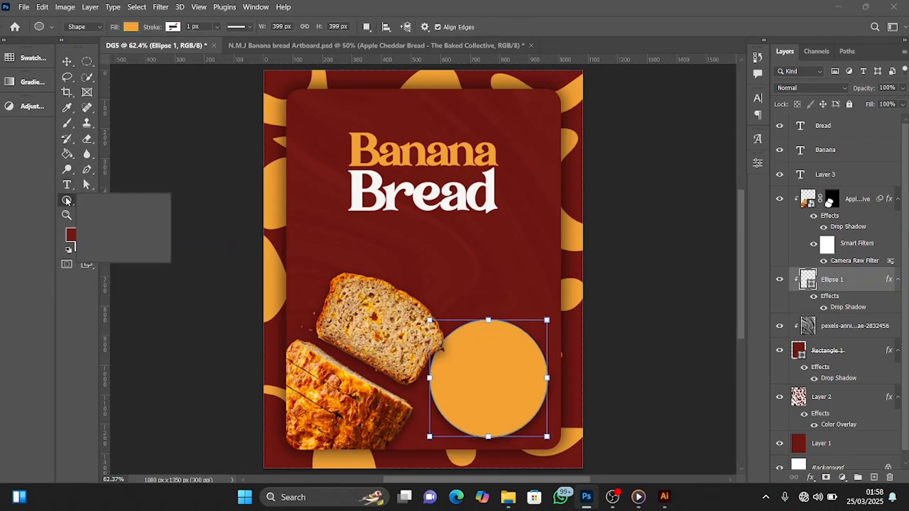
left_click(121, 200)
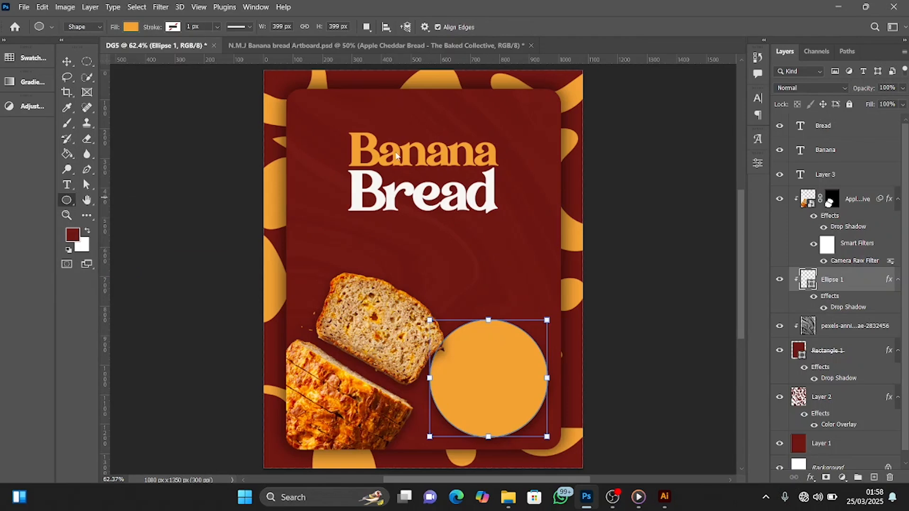
left_click(842, 133)
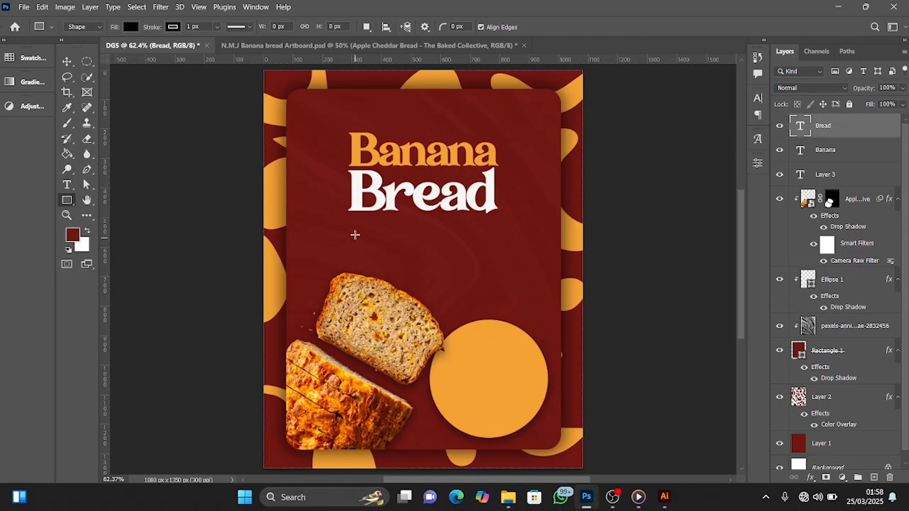
left_click_drag(351, 223, 499, 257)
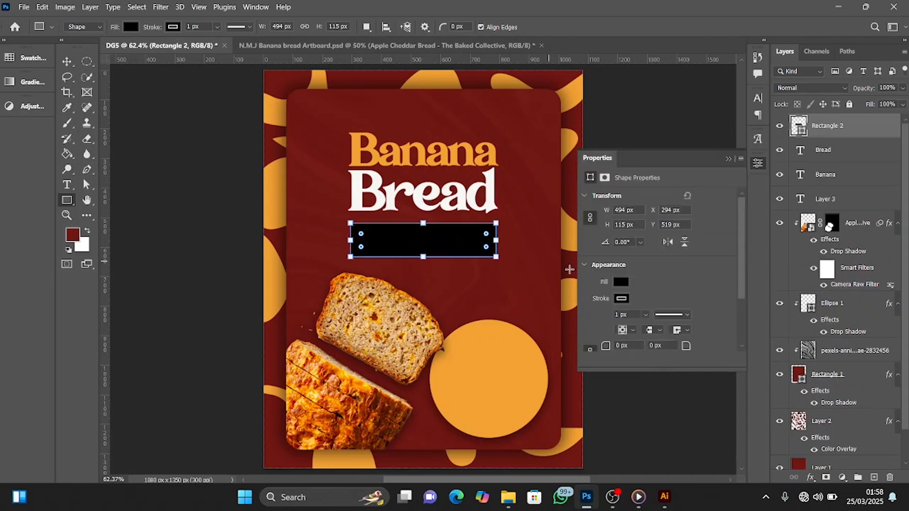
- Round all four corners of the new rectangle to 20 px and remove its stroke
scroll(741, 231, "down", 3)
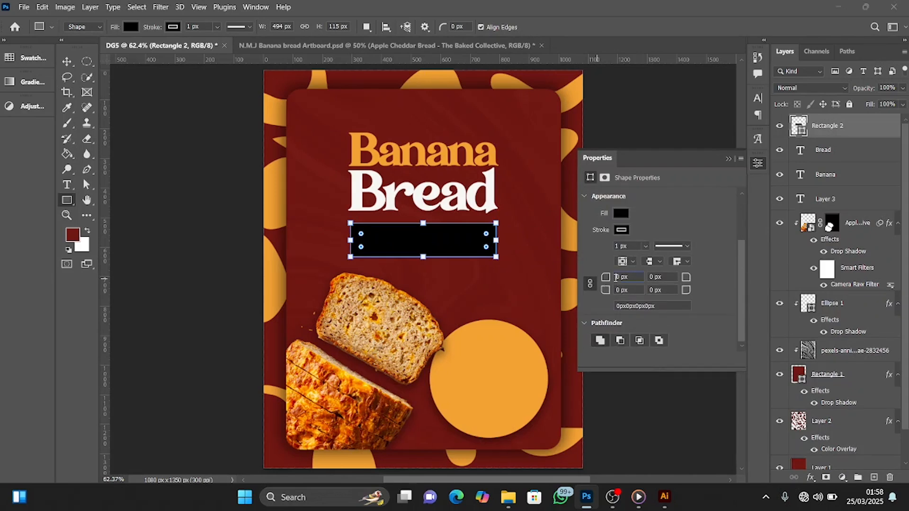
type("3")
key("Return")
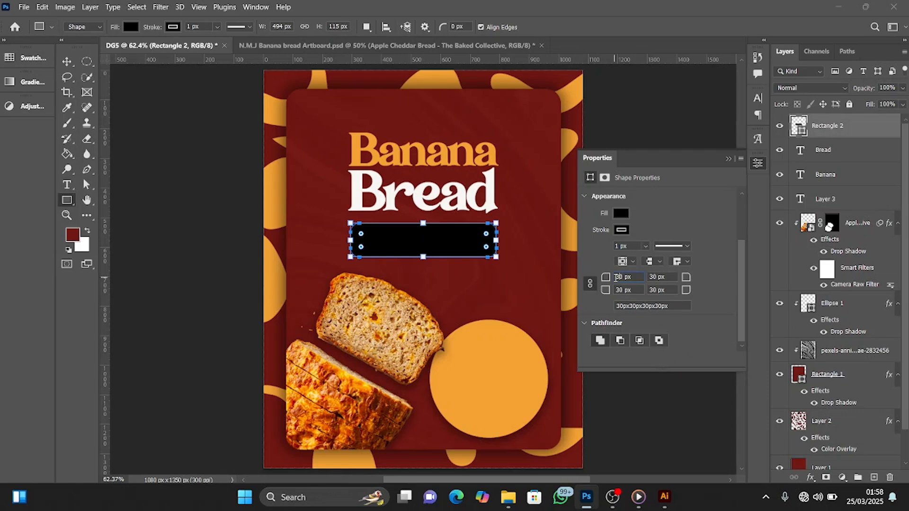
type("2")
left_click(622, 229)
left_click(597, 252)
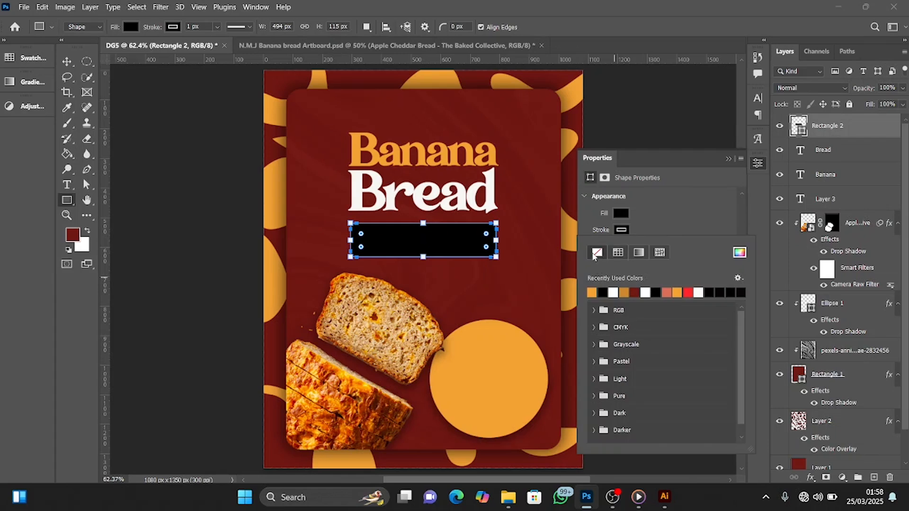
left_click(665, 227)
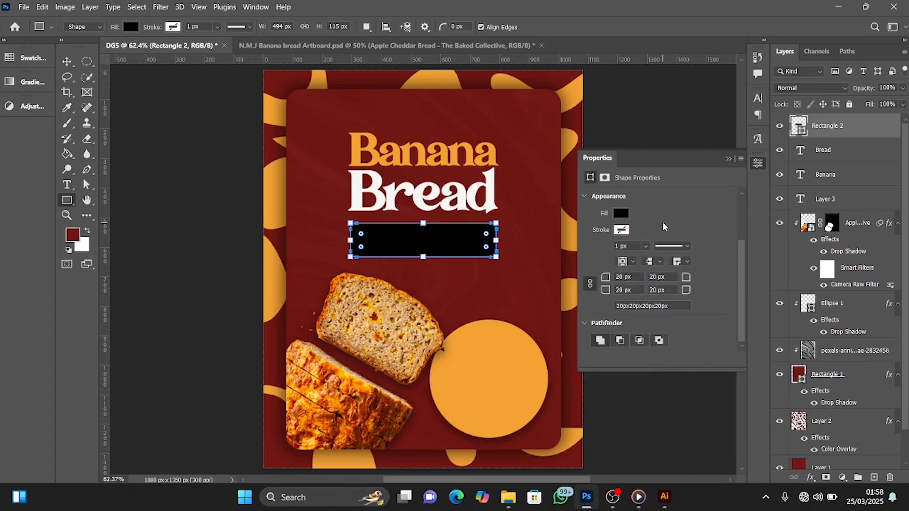
- Fill the rounded rectangle with the recently used orange and centre it horizontally on the design
left_click(621, 214)
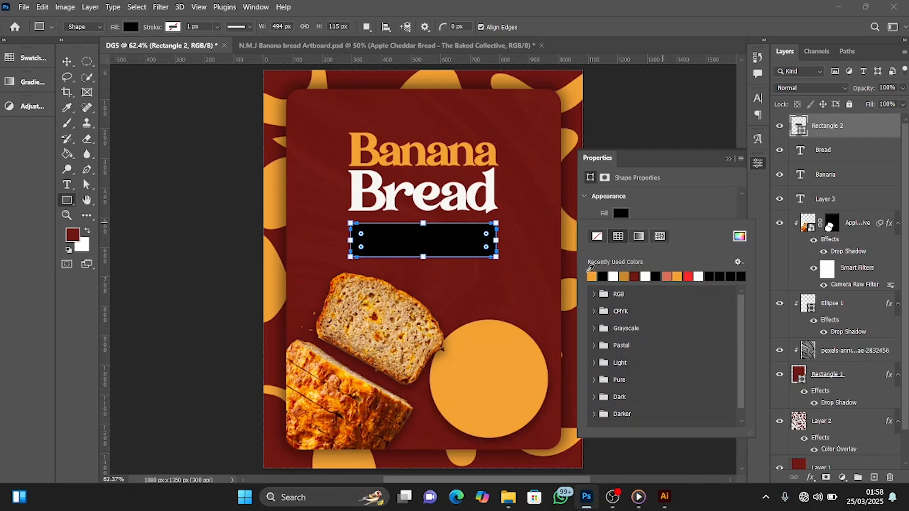
left_click(593, 276)
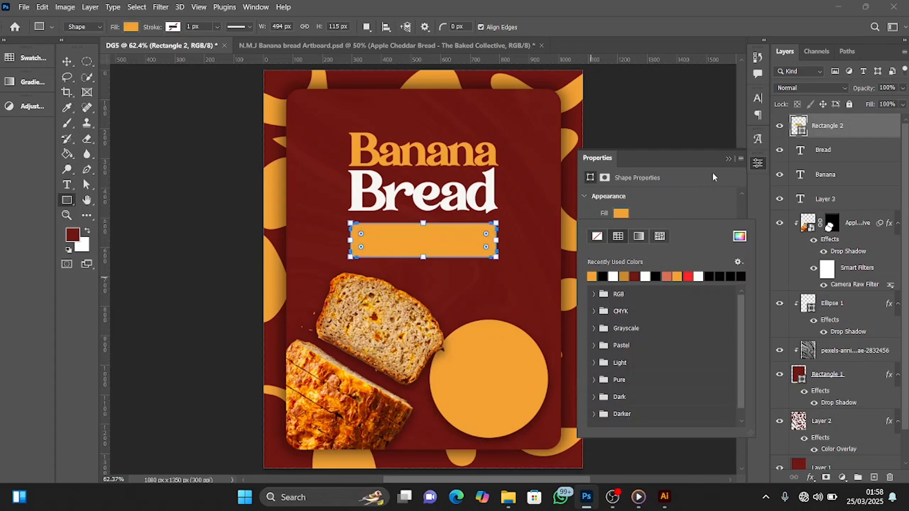
left_click(729, 159)
left_click(729, 159)
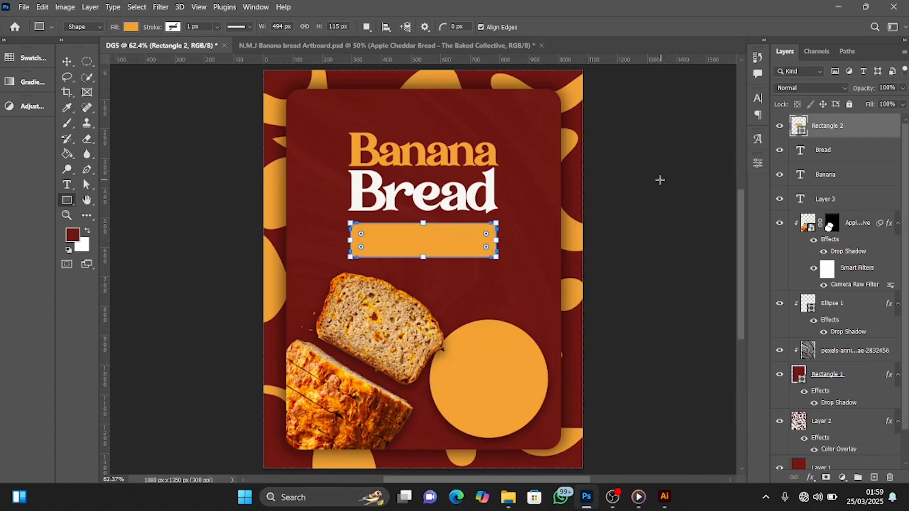
key("v")
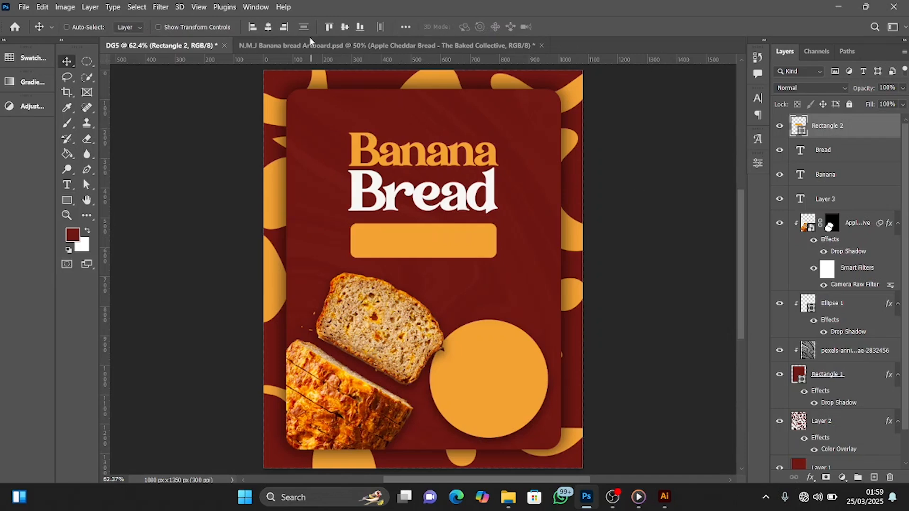
left_click(269, 27)
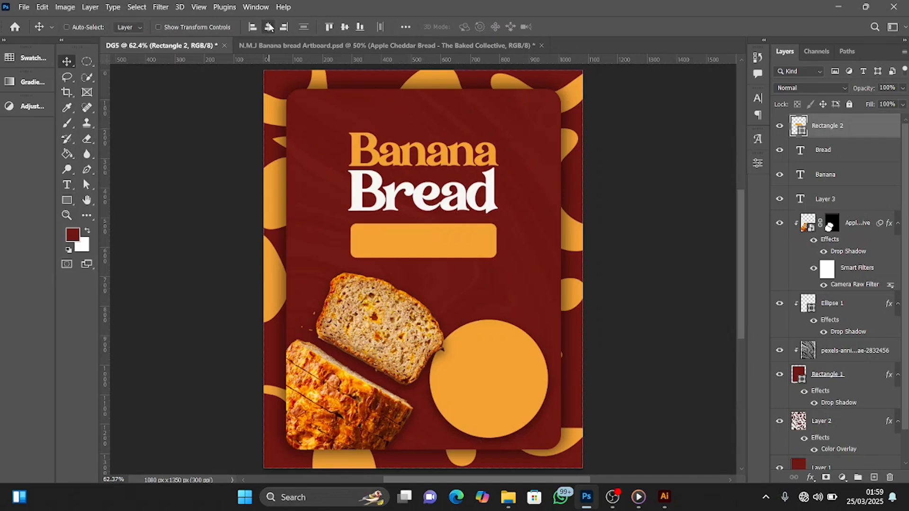
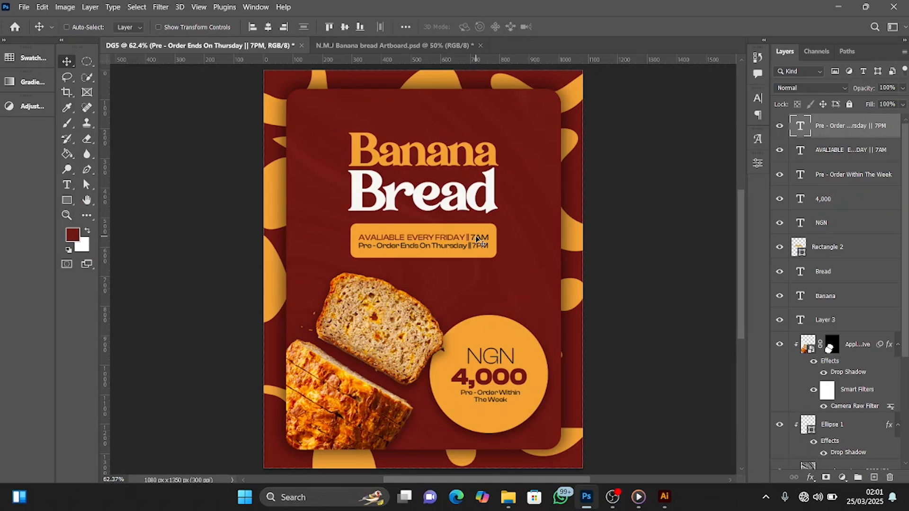
- Try green as the text colour for "AVALIABLE EVERY FRIDAY ||" in the orange box and undo the change
left_click(803, 154)
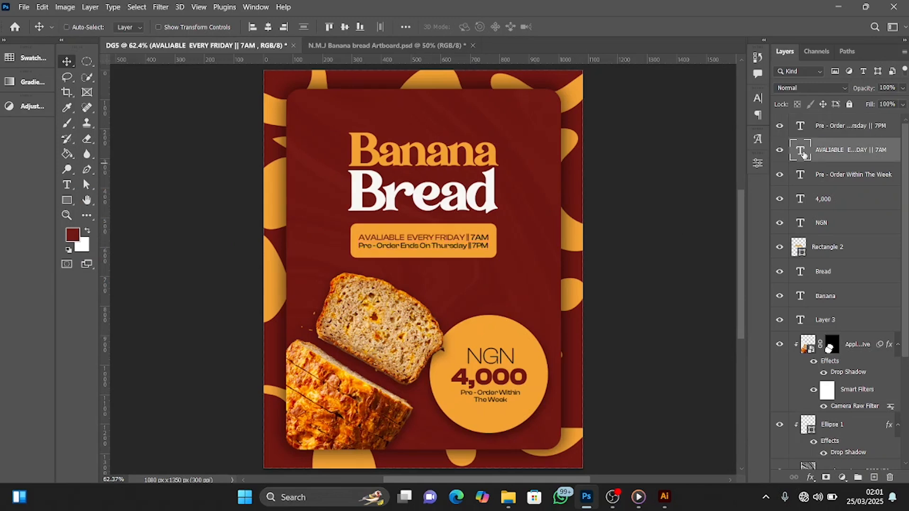
double_click(804, 154)
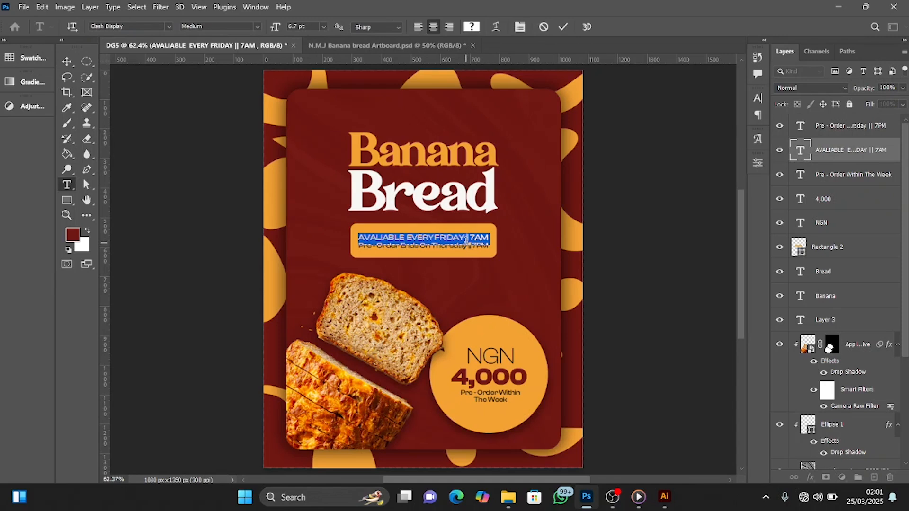
left_click_drag(470, 238, 357, 244)
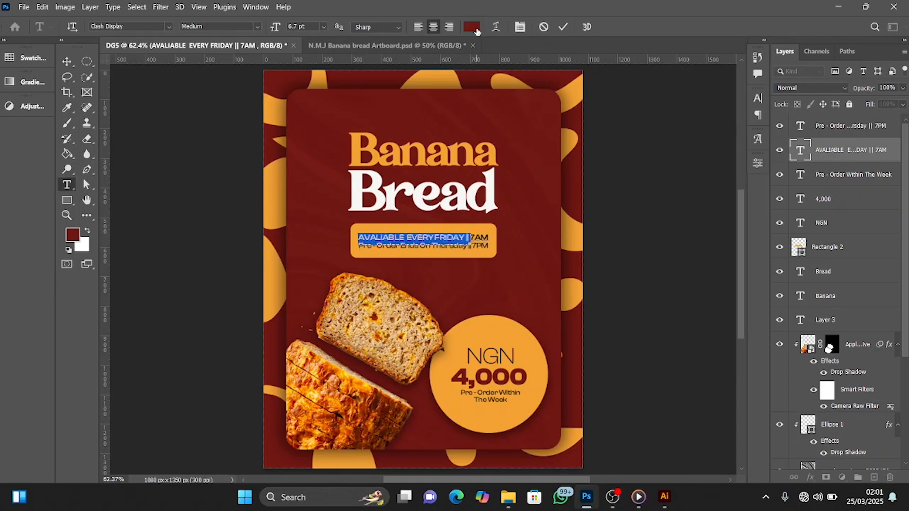
left_click(474, 29)
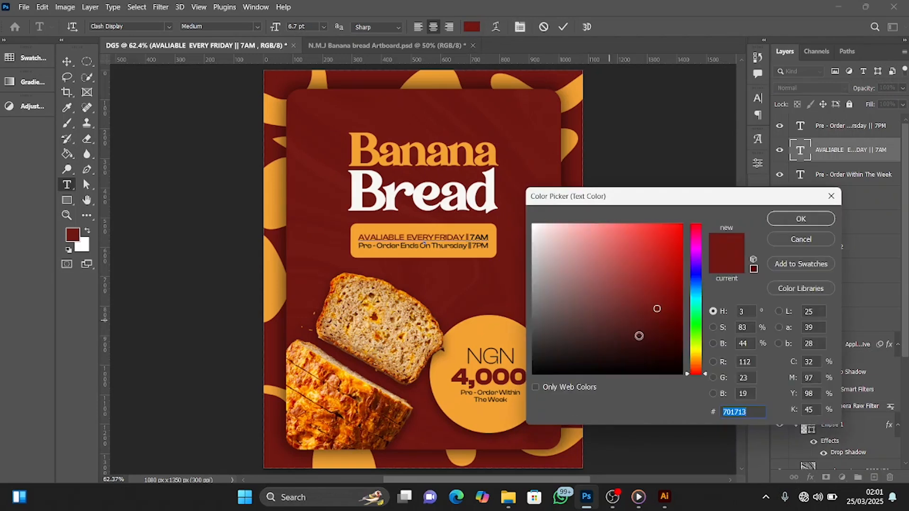
left_click(696, 316)
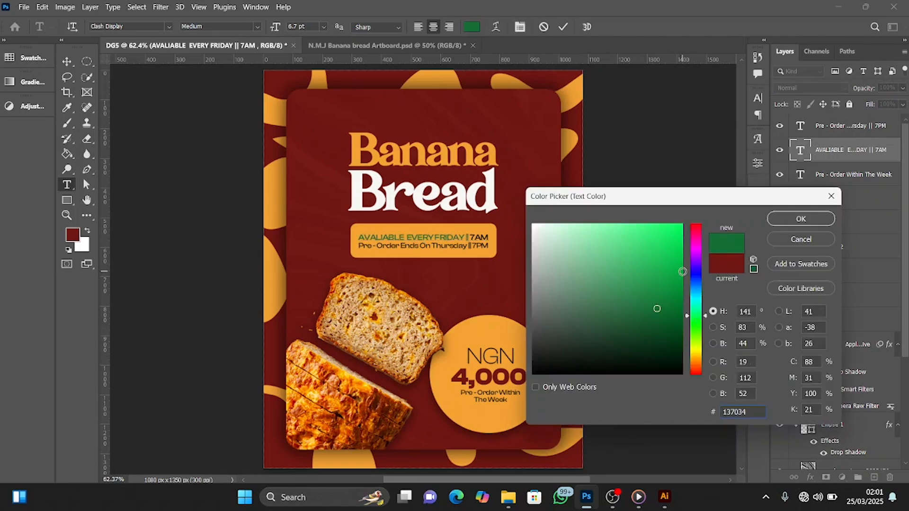
left_click(801, 219)
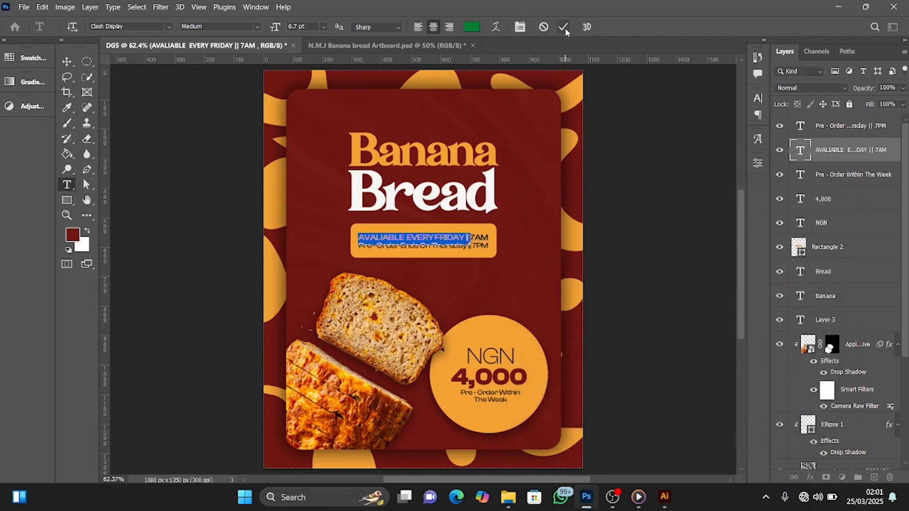
left_click(563, 27)
key("v")
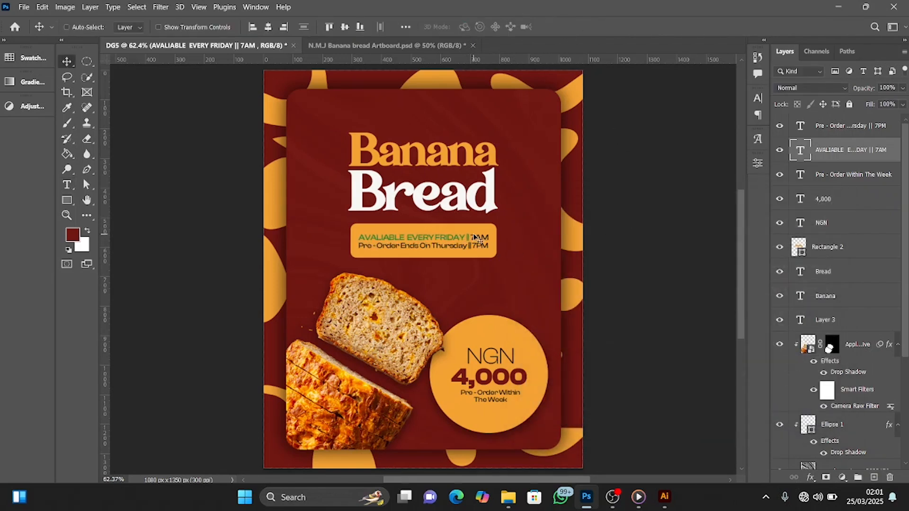
key("ctrl")
key("ctrl+z")
- Select the bread photo's layer and rasterize it
left_click(65, 27)
key("ctrl")
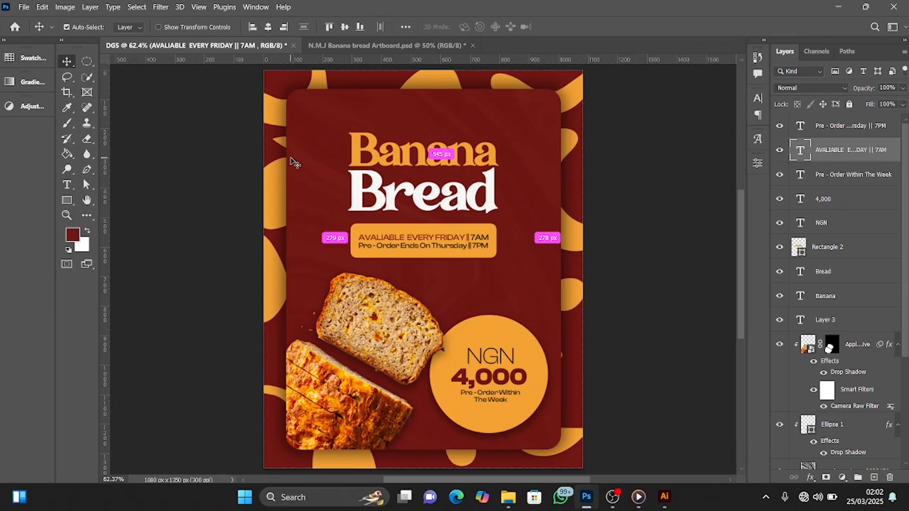
left_click(378, 325)
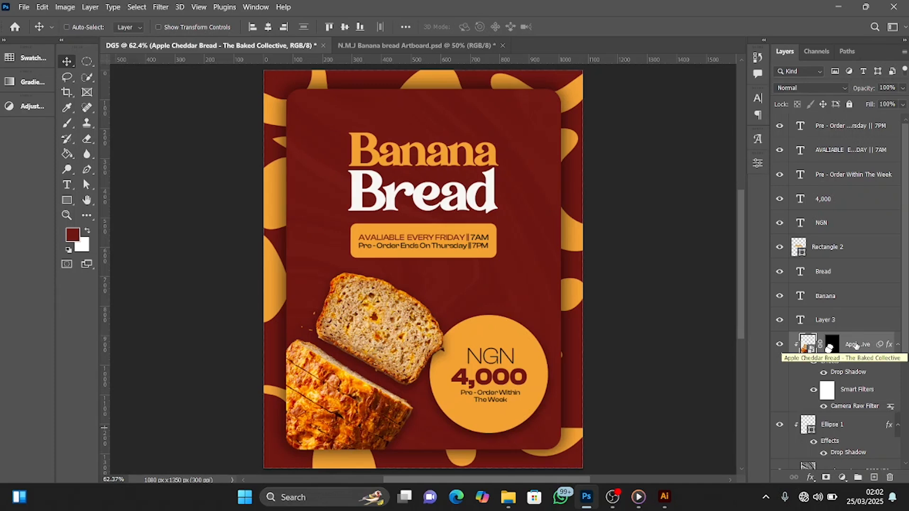
right_click(856, 346)
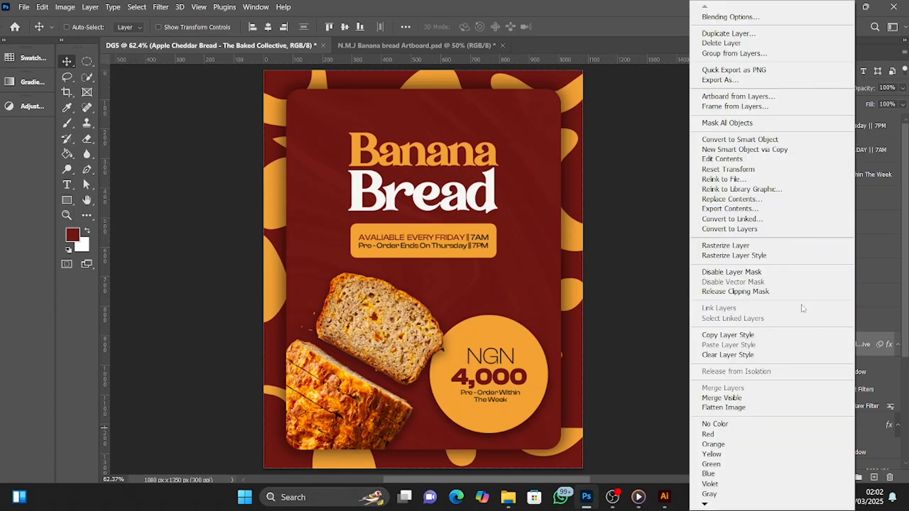
left_click(772, 248)
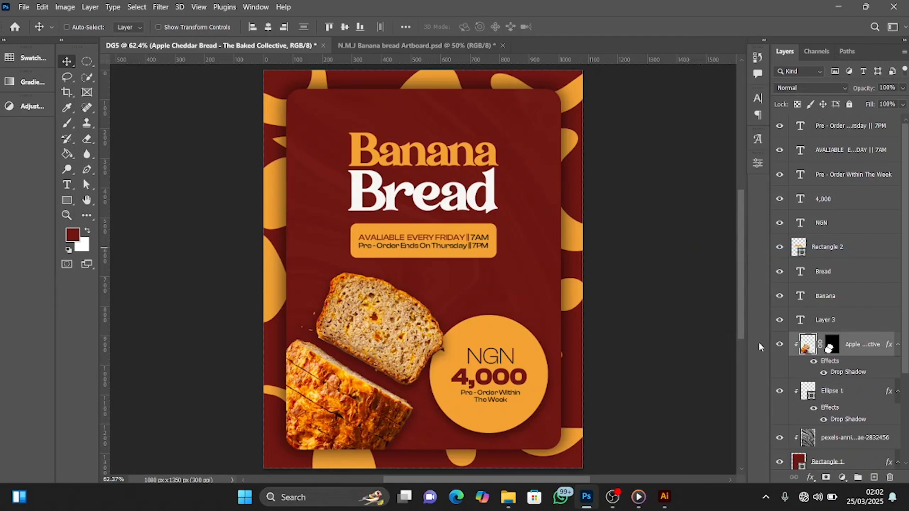
key("ctrl+plus")
key("ctrl+plus")
key("ctrl+plus")
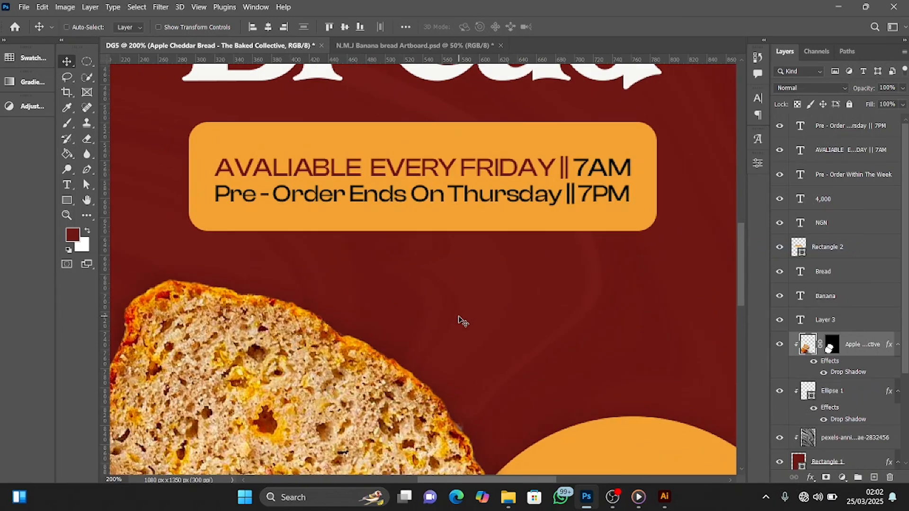
key("space")
left_click_drag(379, 345, 640, 239)
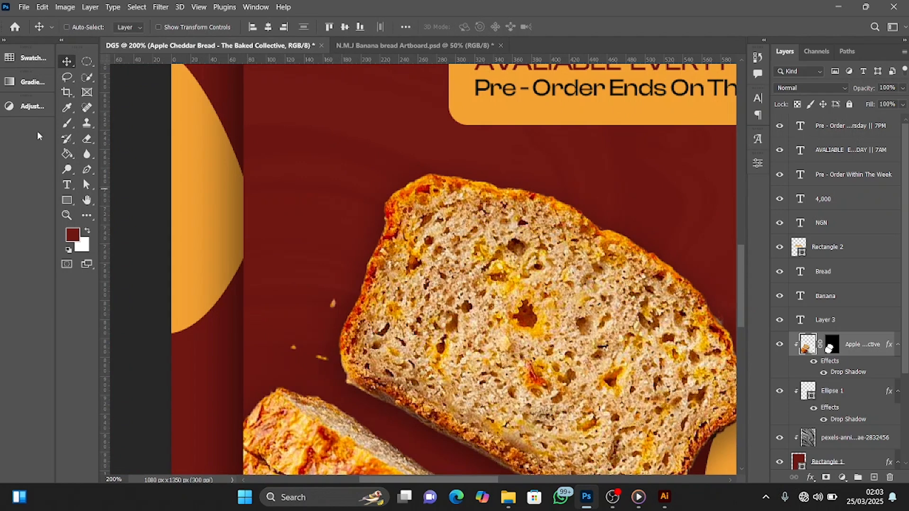
left_click(87, 170)
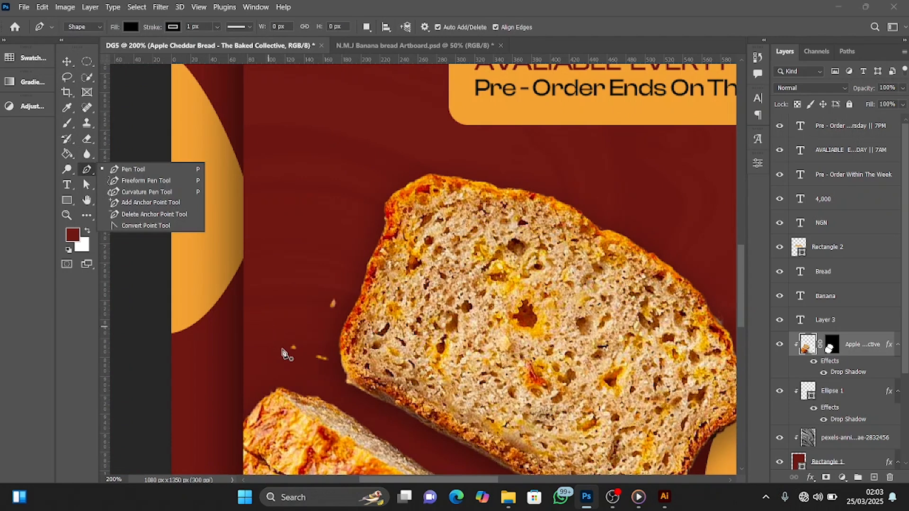
left_click(283, 350)
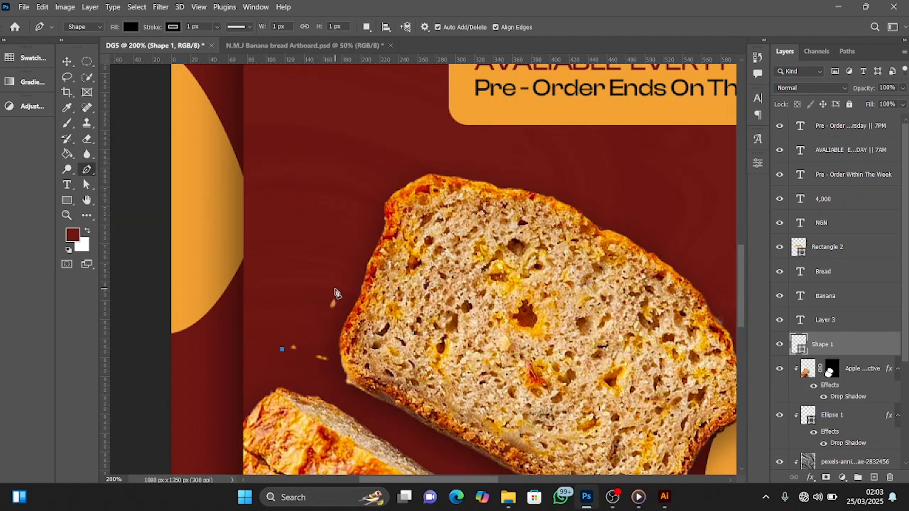
left_click(335, 289)
left_click(343, 314)
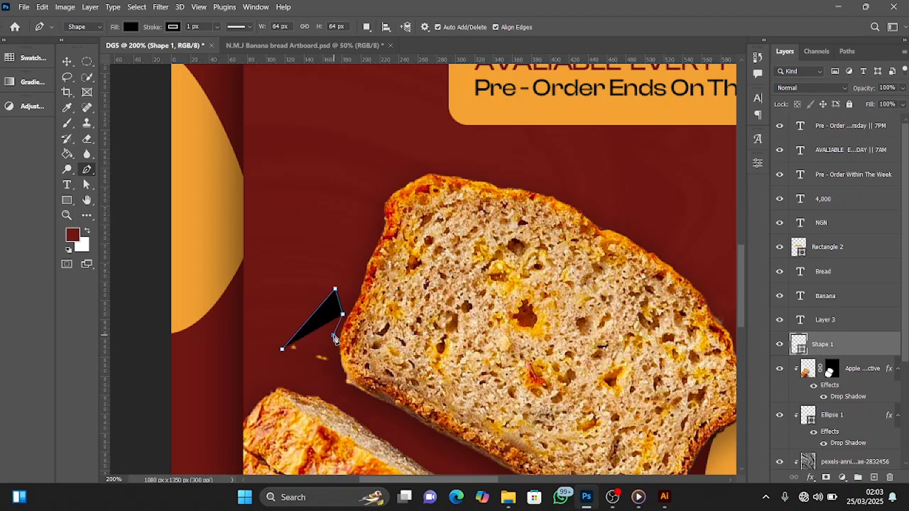
left_click(333, 338)
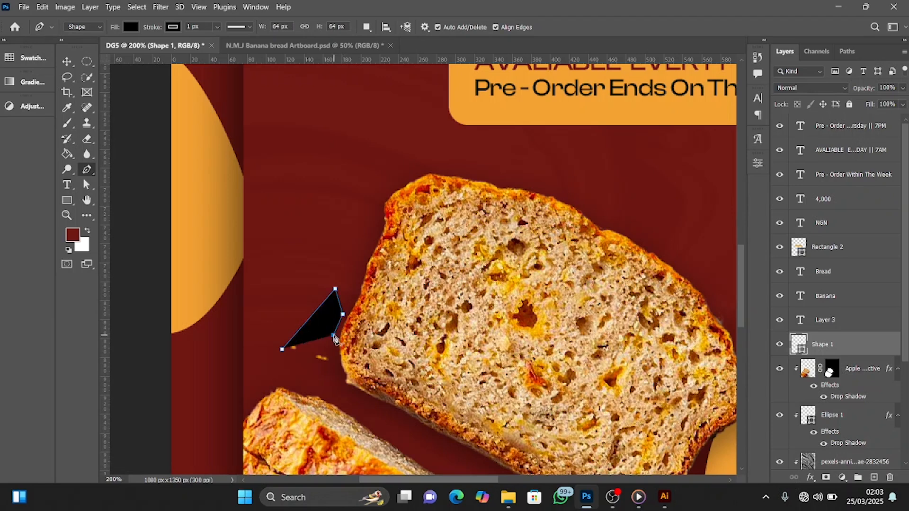
key("ctrl+z")
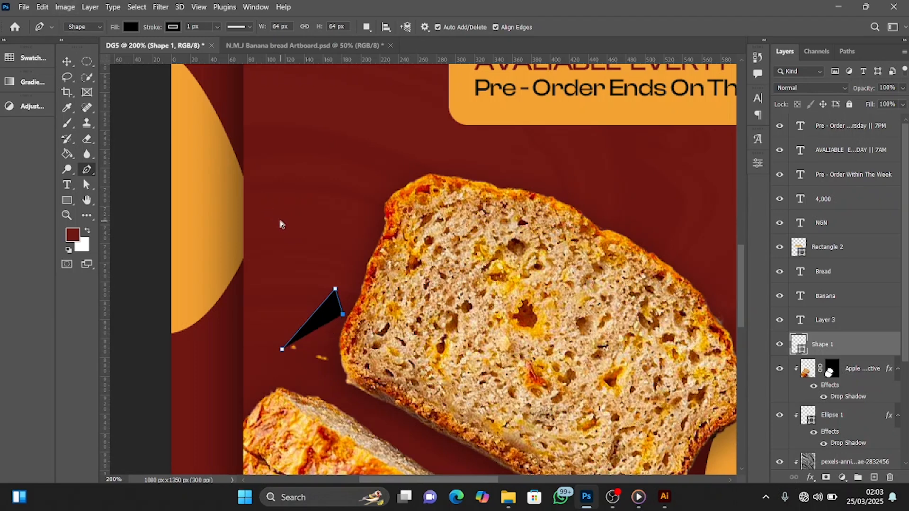
key("ctrl+z")
key("ctrl+z")
key("ctrl+z")
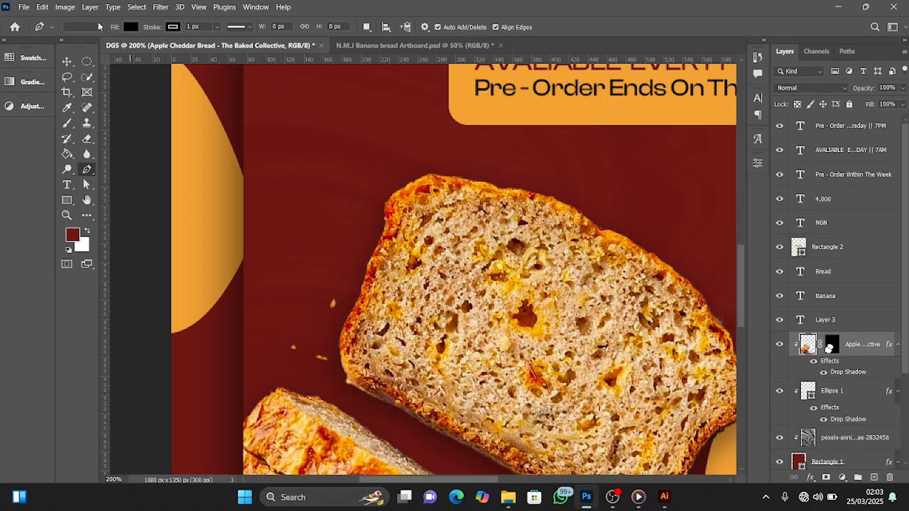
- Set the Pen tool to Path mode, outline the loose crumbs beside the bread slice and convert the path to a selection
left_click(83, 27)
left_click(79, 46)
left_click(284, 346)
left_click(339, 289)
left_click(335, 337)
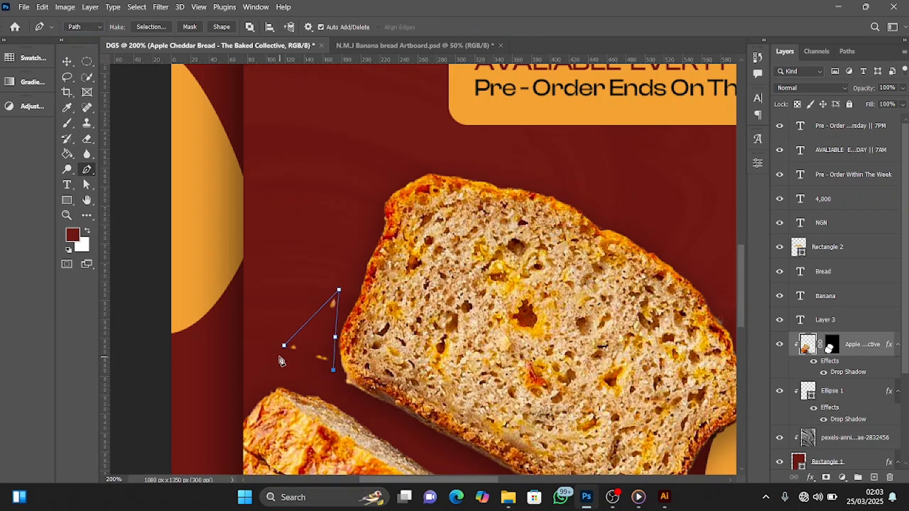
left_click(284, 346)
left_click_drag(284, 349, 285, 348)
key("ctrl+Return")
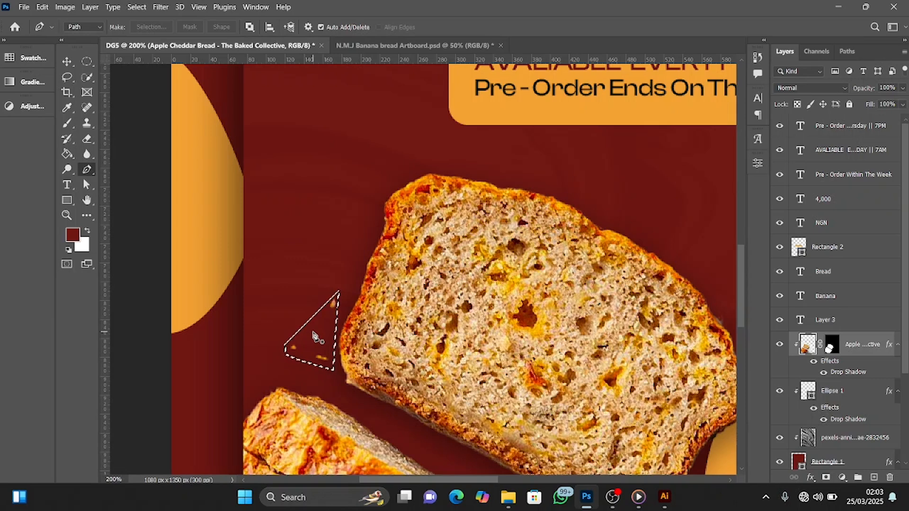
- Try copying the selected crumbs to a new layer and moving the copy upward, and undo back to before the selection
key("ctrl+j")
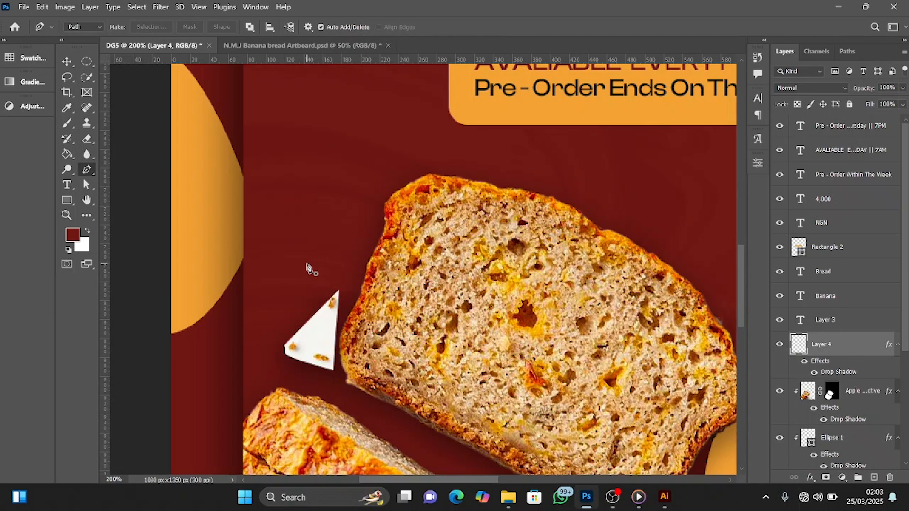
key("v")
left_click_drag(330, 339, 348, 254)
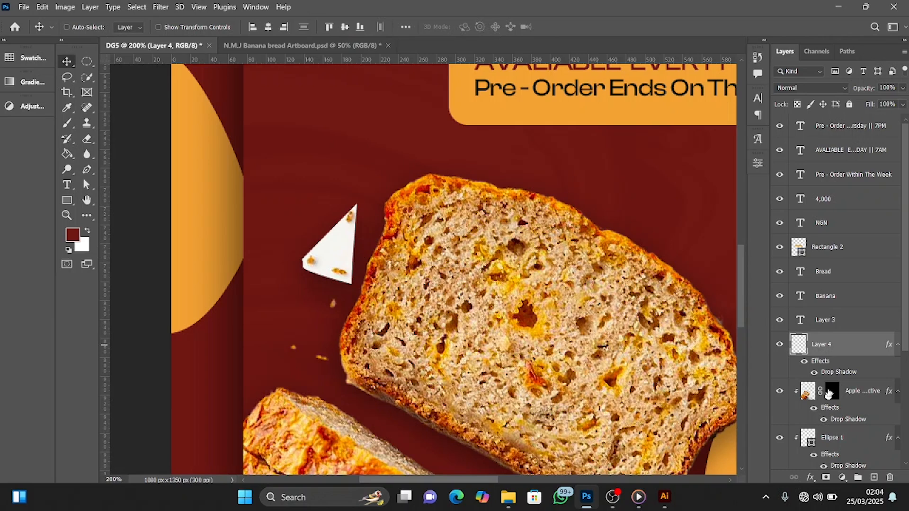
key("ctrl")
key("ctrl+z")
key("ctrl+z")
key("ctrl+z")
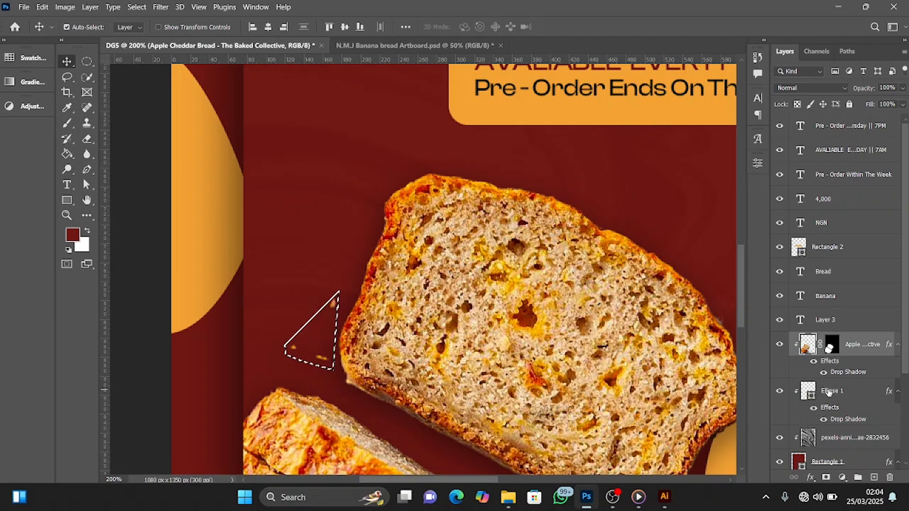
key("ctrl+z")
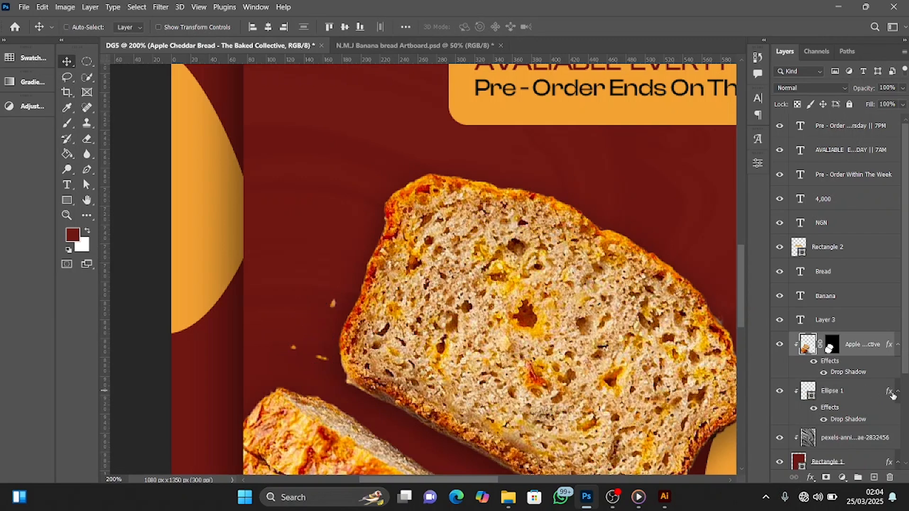
- Convert the masked bread photo layer to a smart object and rasterize it to bake in its mask and shadow
right_click(872, 347)
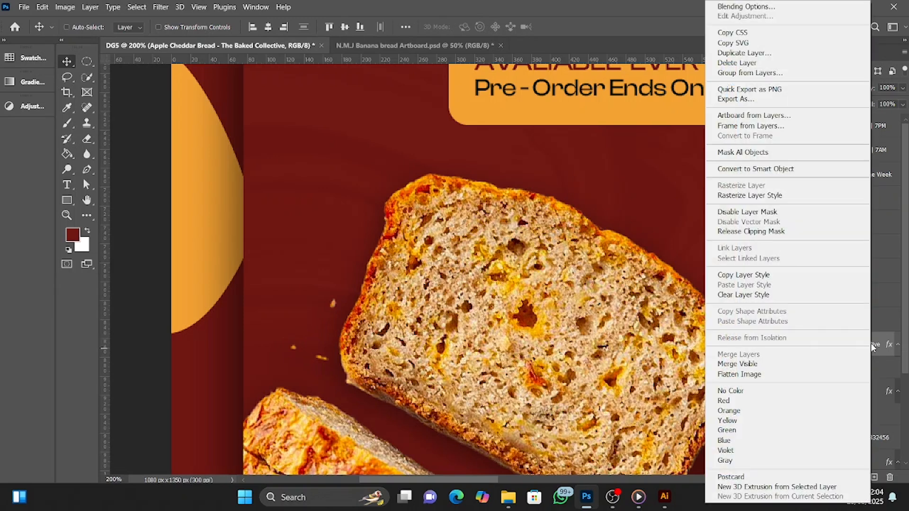
left_click(760, 169)
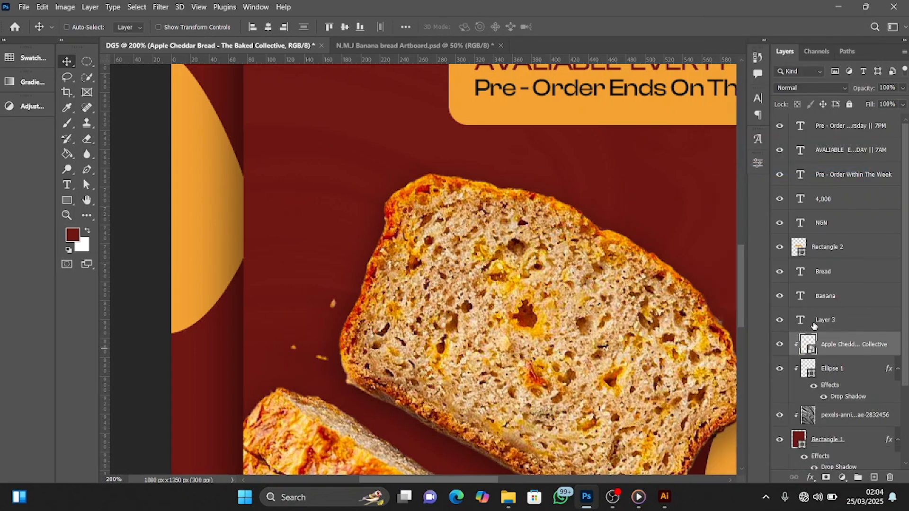
right_click(832, 348)
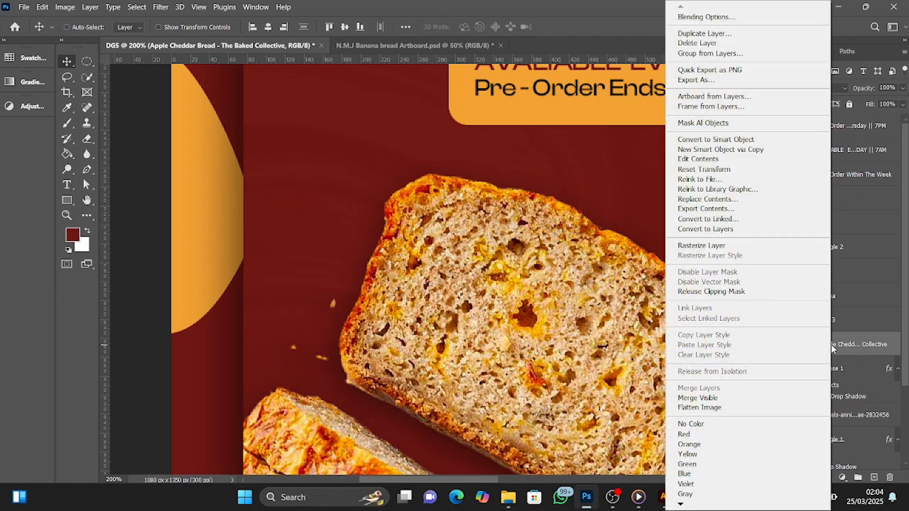
left_click(732, 245)
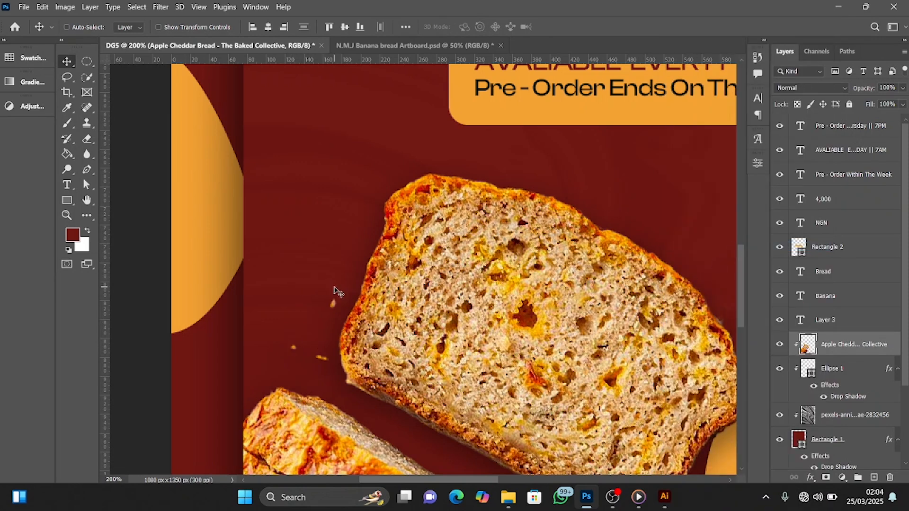
- Draw a closed Pen path around the three loose crumbs on the rasterized bread layer and load it as a selection
left_click(89, 170)
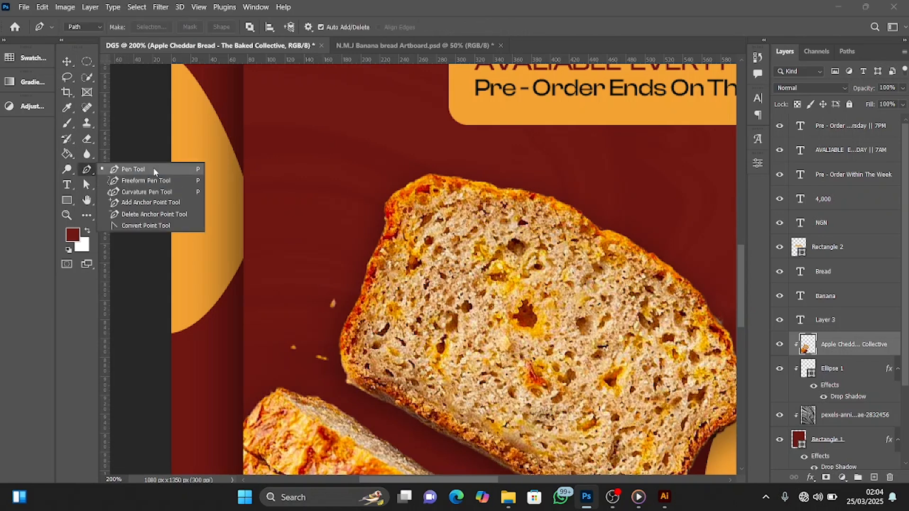
left_click(154, 169)
left_click(279, 344)
left_click(340, 287)
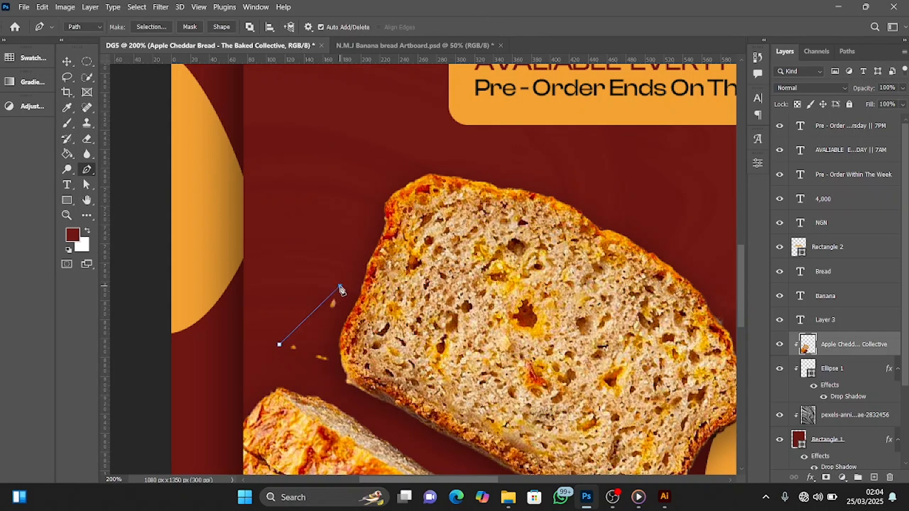
left_click(336, 337)
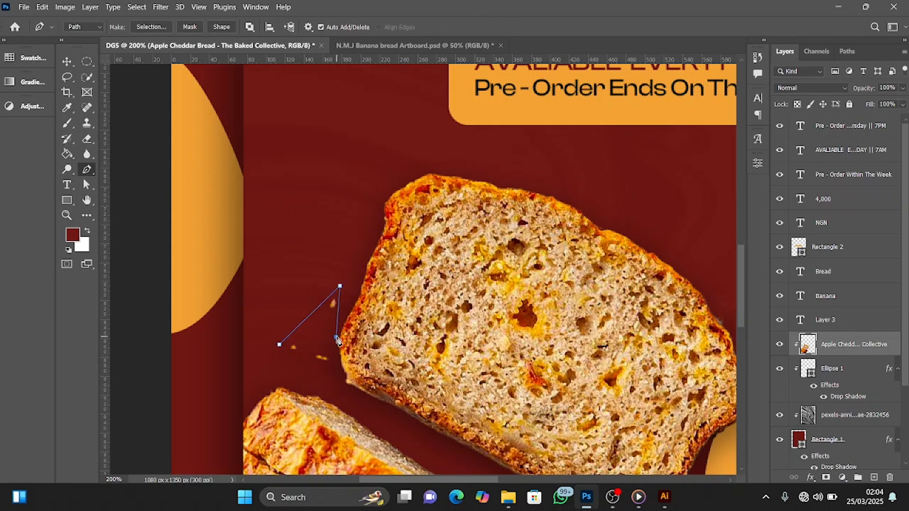
left_click(335, 378)
left_click(279, 345)
key("ctrl+Return")
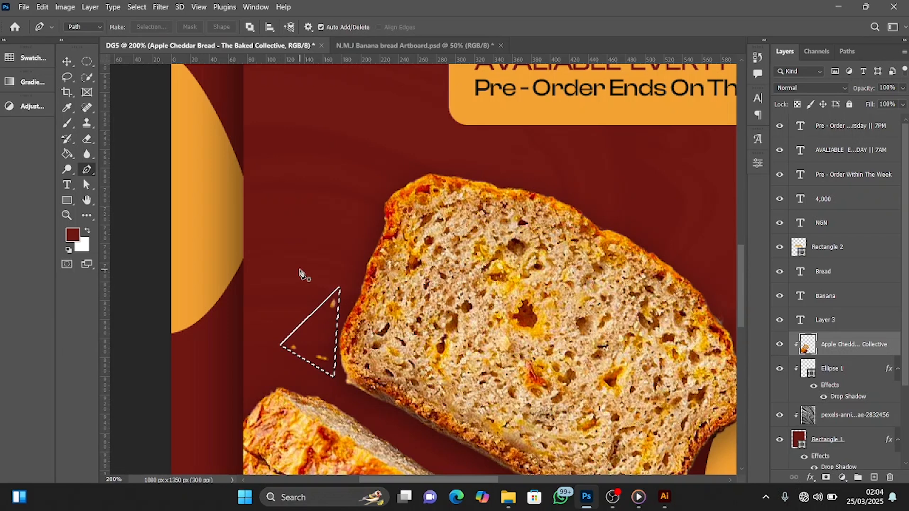
- Copy the selected crumbs to a new layer and place them just above the bread slice's upper-right edge
key("ctrl+j")
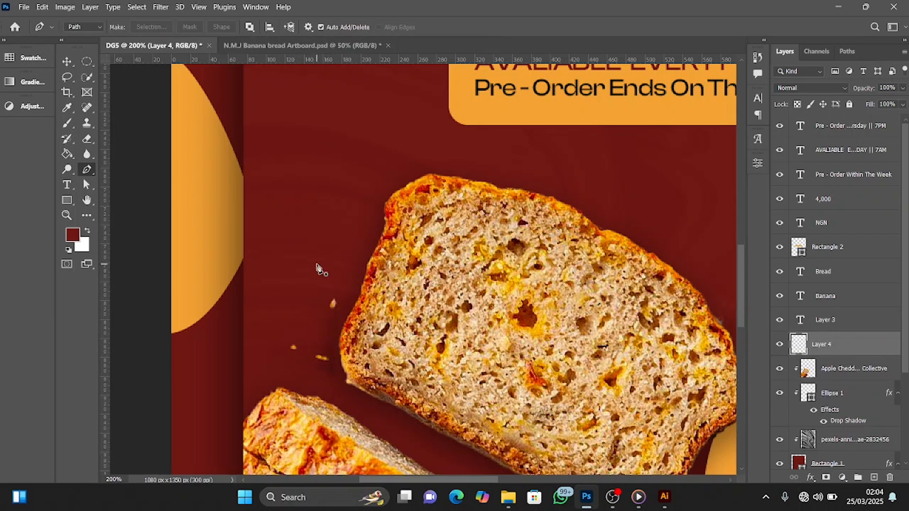
key("v")
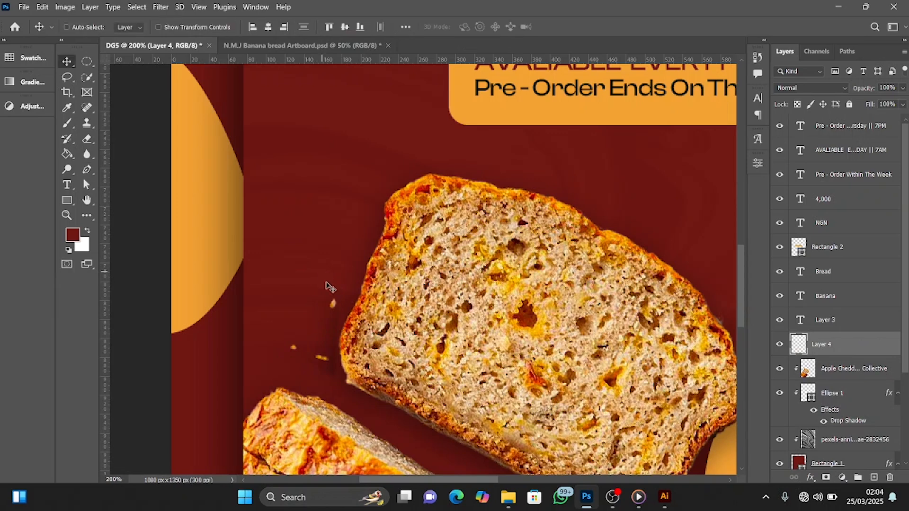
left_click_drag(334, 307, 641, 171)
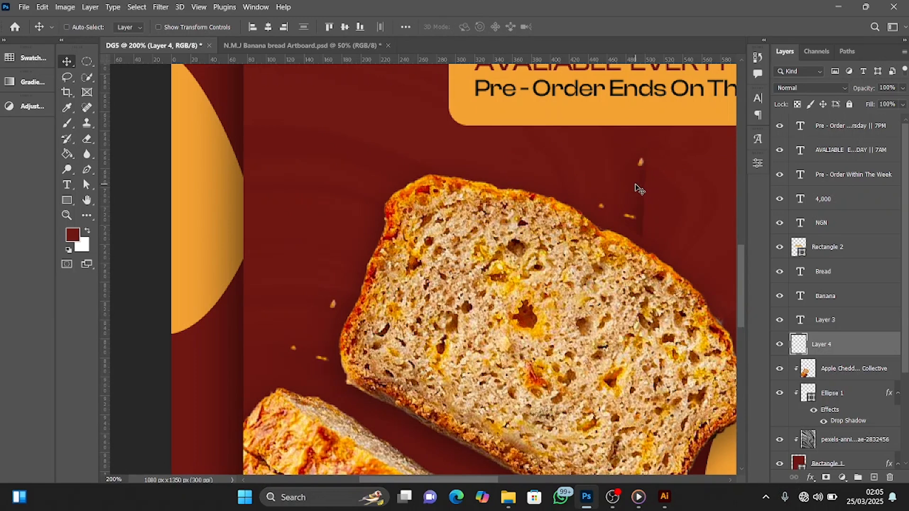
key("Delete")
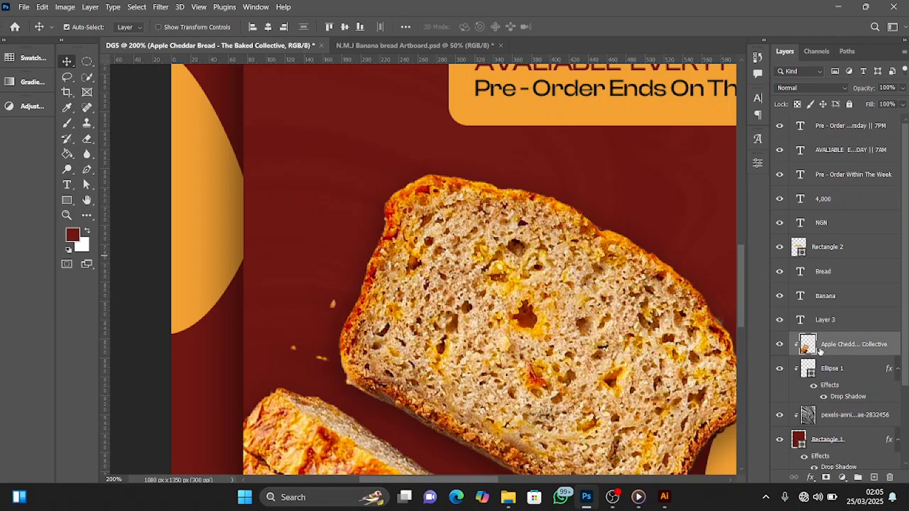
key("ctrl+v")
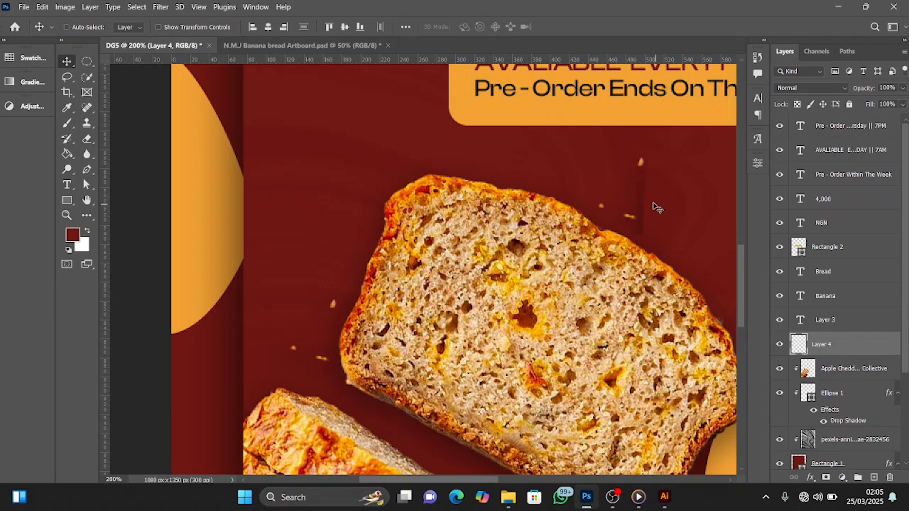
- Add a layer mask to the copied crumbs and paint out the leftover shadow edge with a soft black 45 px brush
left_click(827, 477)
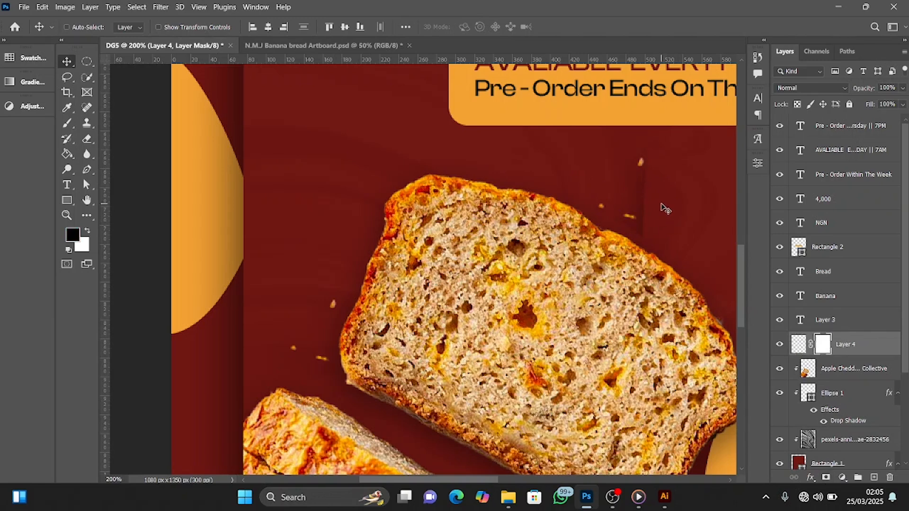
key("b")
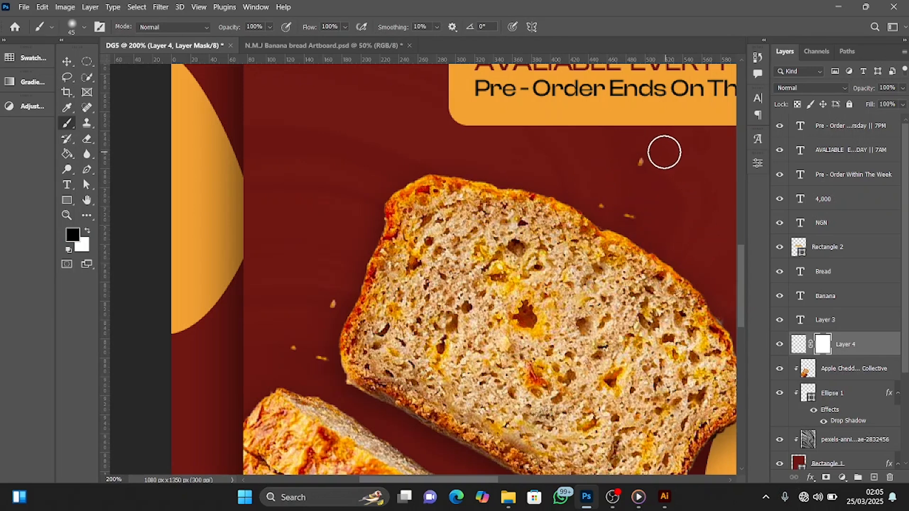
key("v")
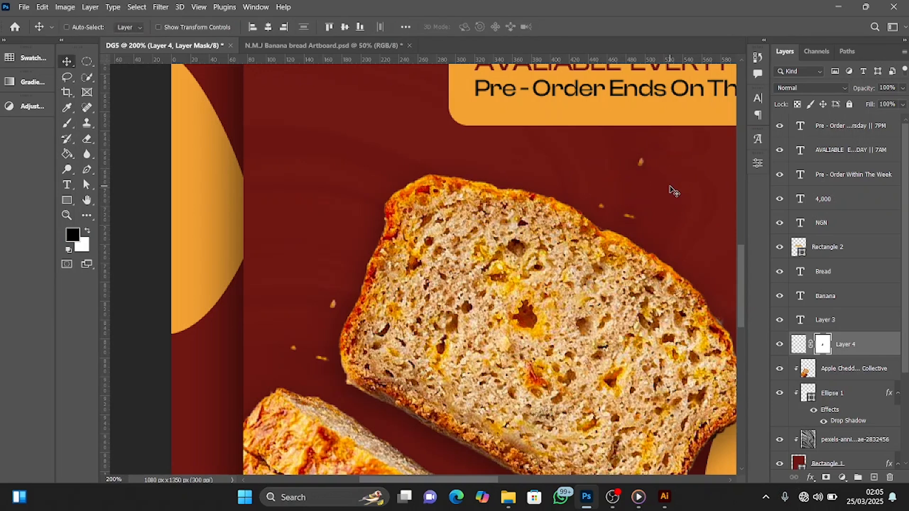
- Rotate the copied crumbs about 111° above the bread slice and apply the transform
key("ctrl+0")
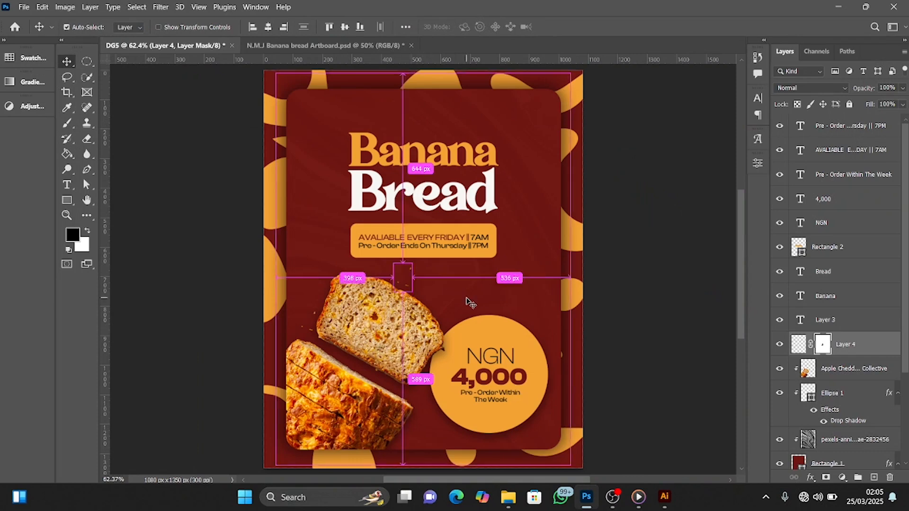
key("ctrl+t")
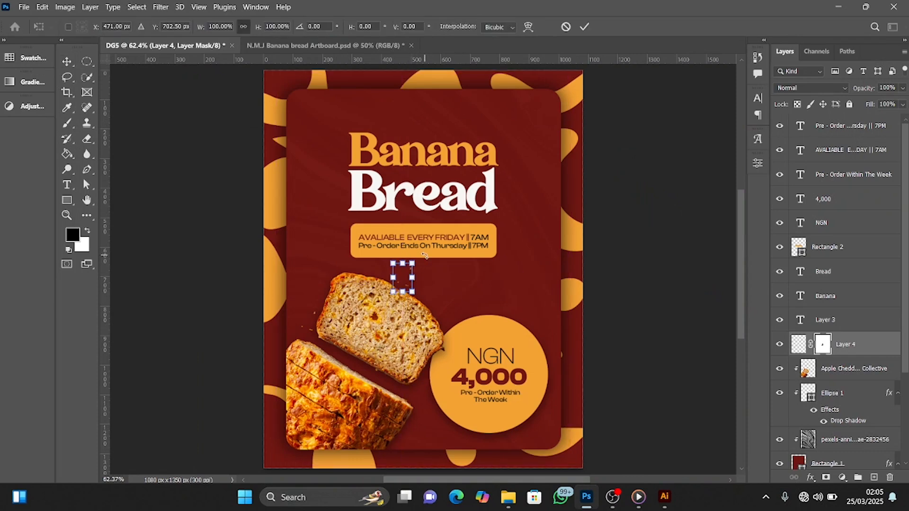
left_click_drag(425, 256, 415, 310)
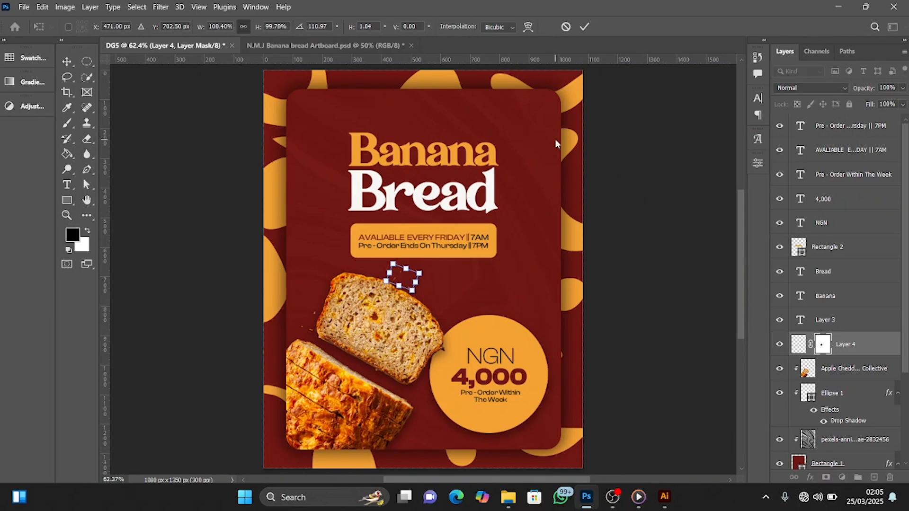
left_click(584, 27)
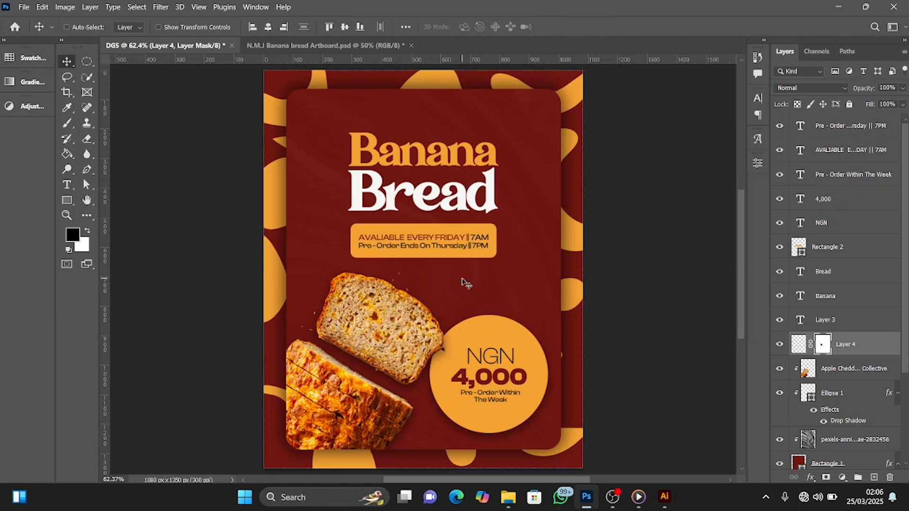
- Duplicate the rotated crumbs layer and move the copy further down along the slice's right edge, toward the price circle
key("ctrl+j")
left_click_drag(408, 282, 436, 300)
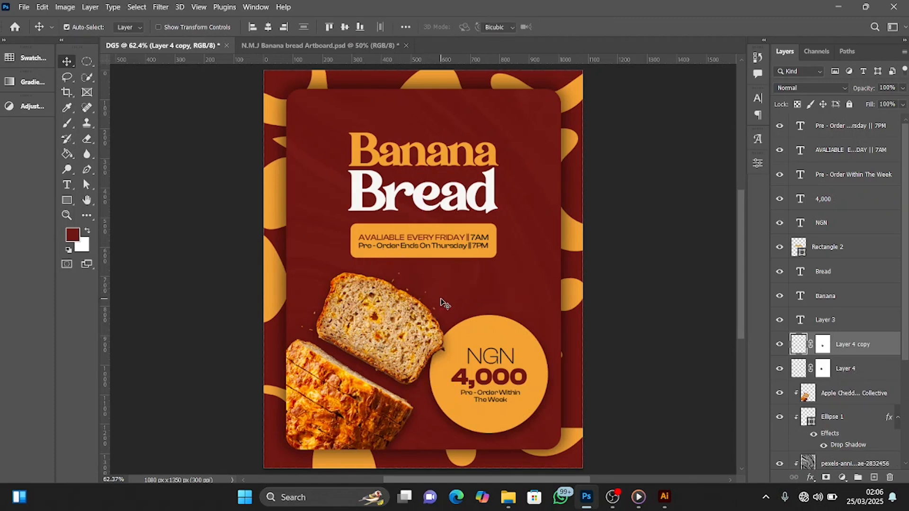
- Rotate the duplicated crumbs beside the slice's upper-right edge about -67° and apply the transform
key("ctrl+t")
left_click_drag(448, 292, 468, 292)
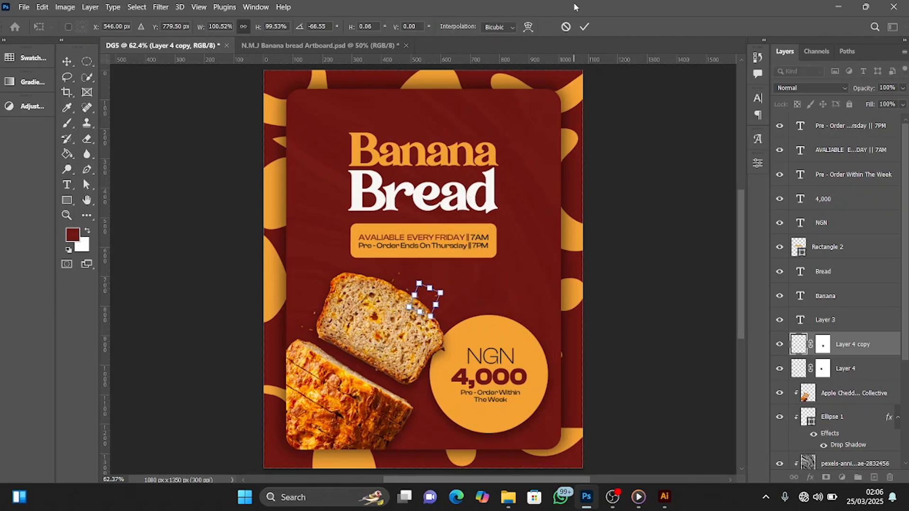
left_click(584, 27)
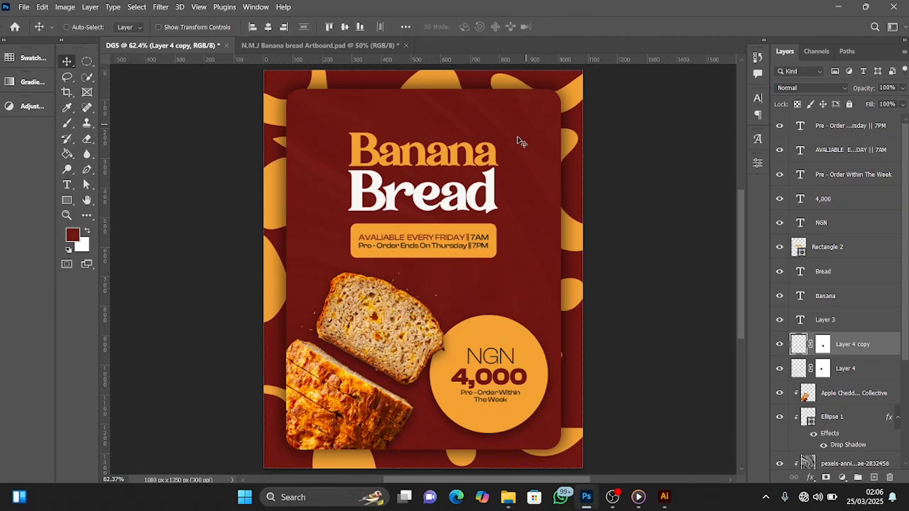
- Duplicate the crumbs layer five more times and scatter the copies around the edges of the bread
left_click_drag(435, 295, 337, 274)
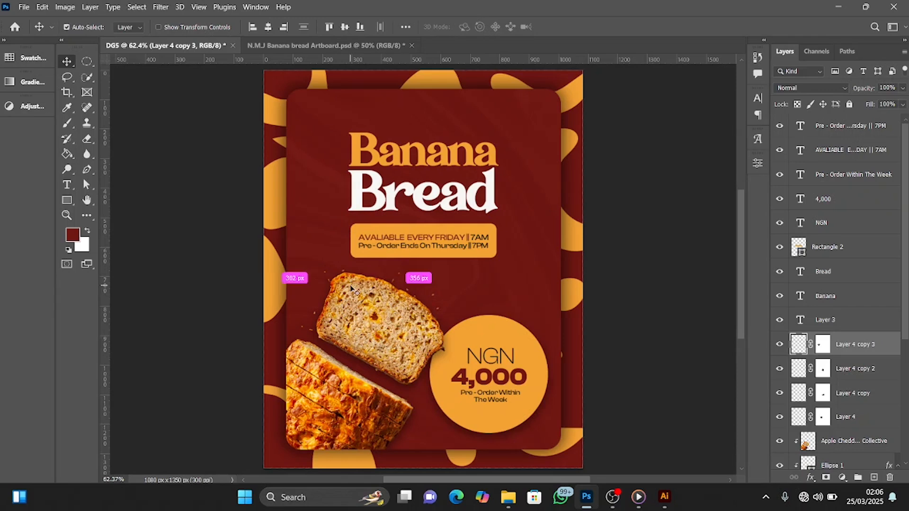
key("ctrl+j")
left_click_drag(332, 273, 369, 277)
key("ctrl+j")
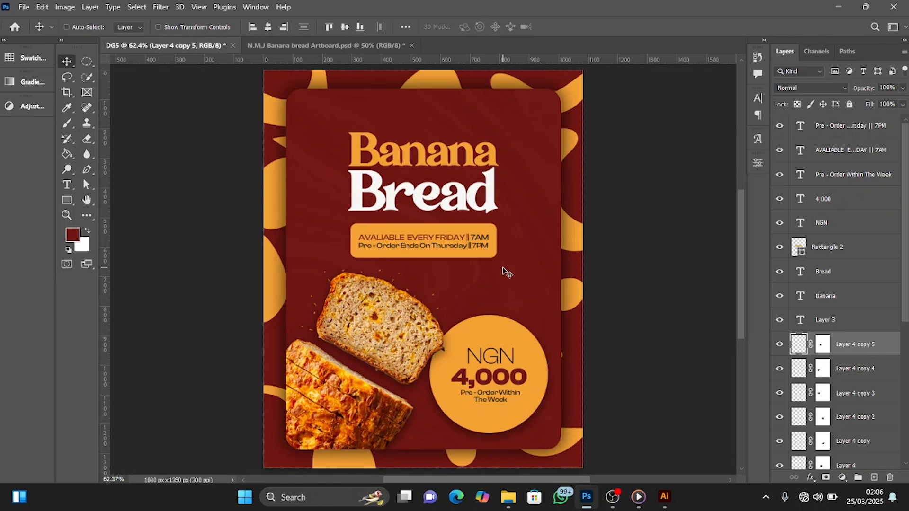
key("ctrl+j")
left_click_drag(378, 271, 415, 386)
left_click(856, 127)
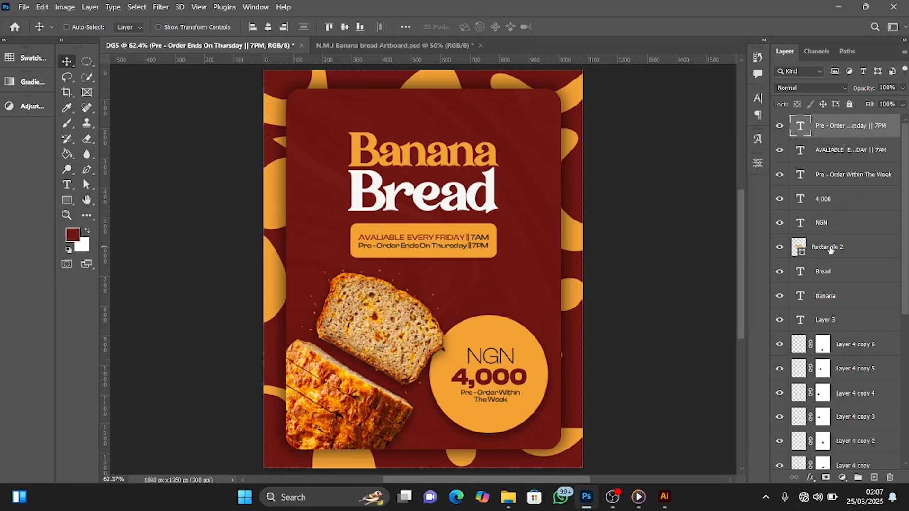
double_click(799, 201)
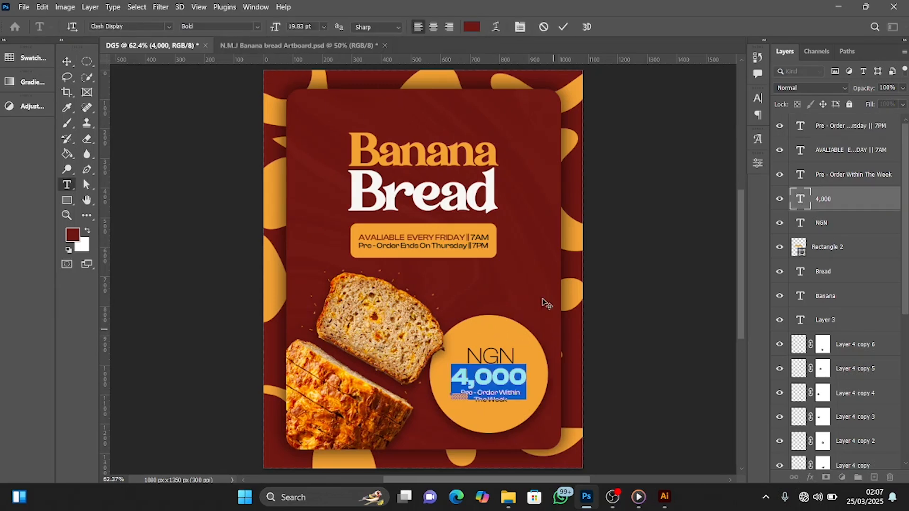
left_click(559, 29)
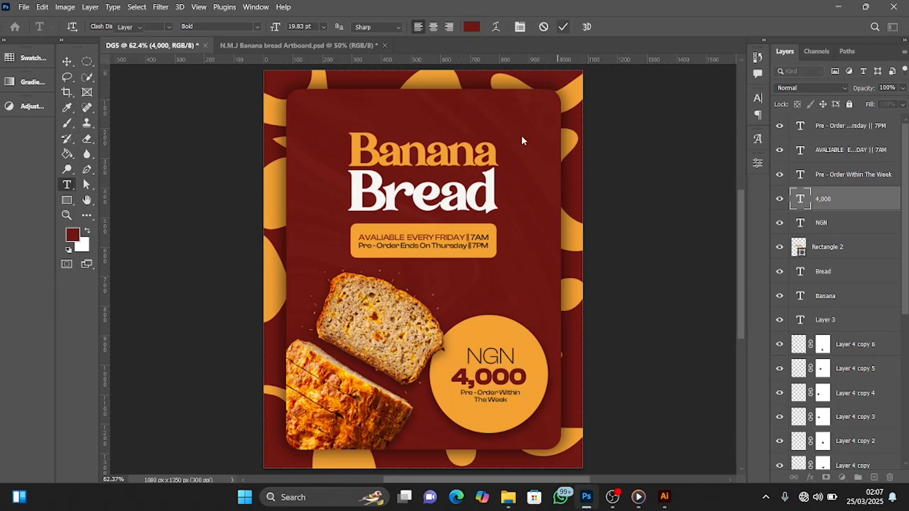
key("v")
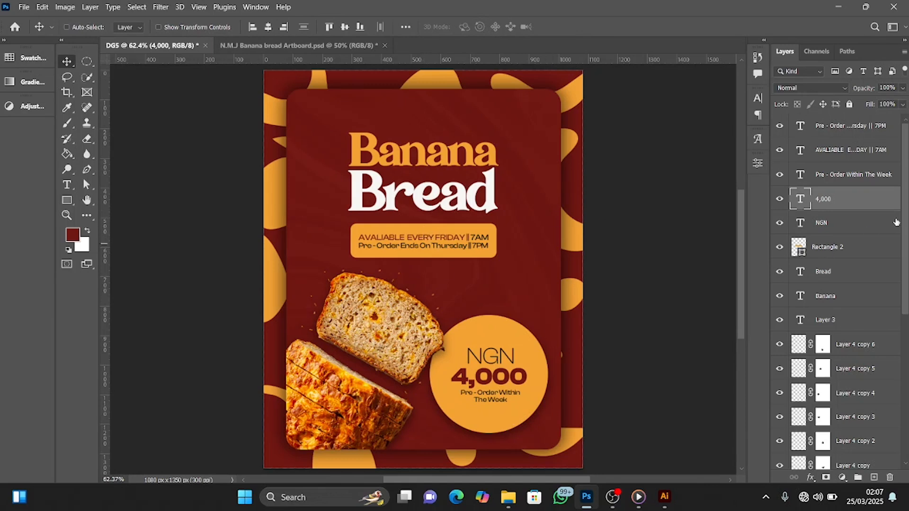
- Stamp all visible layers into a new layer at the top of the stack and convert it to a smart object
left_click(850, 130)
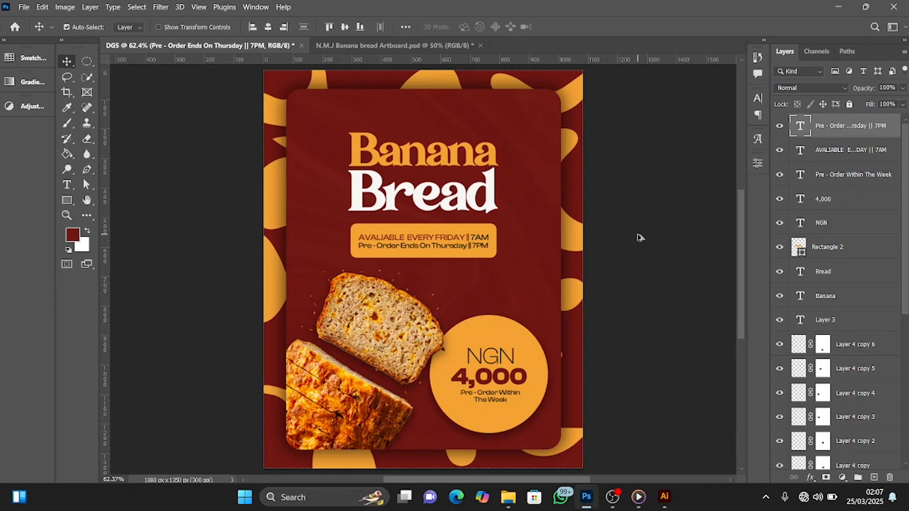
key("ctrl+shift+alt+e")
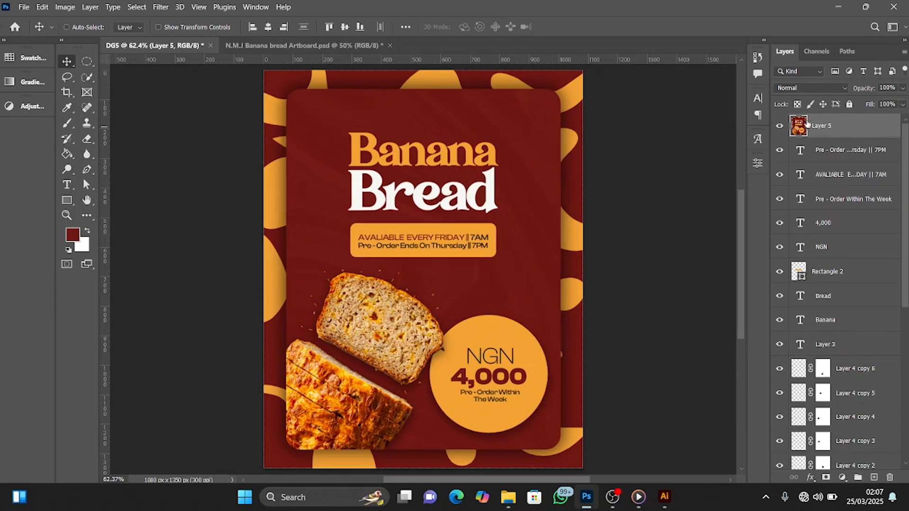
right_click(831, 125)
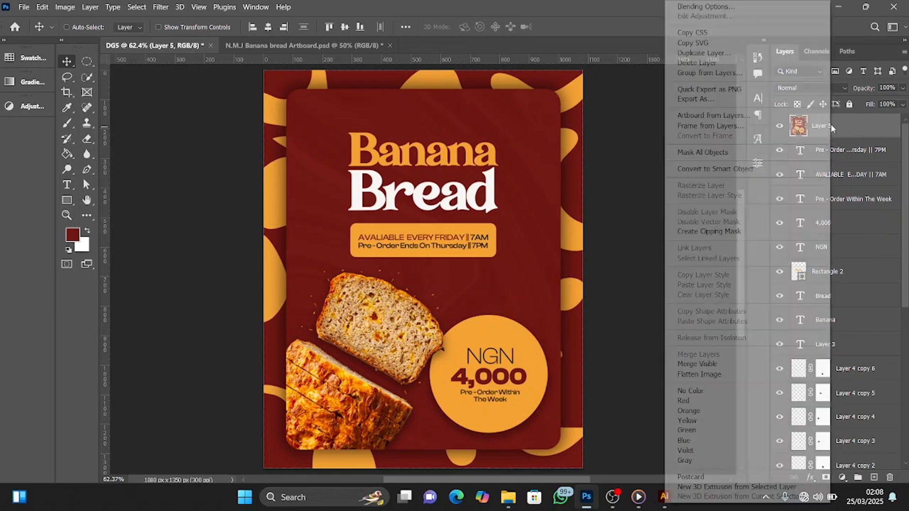
left_click(731, 170)
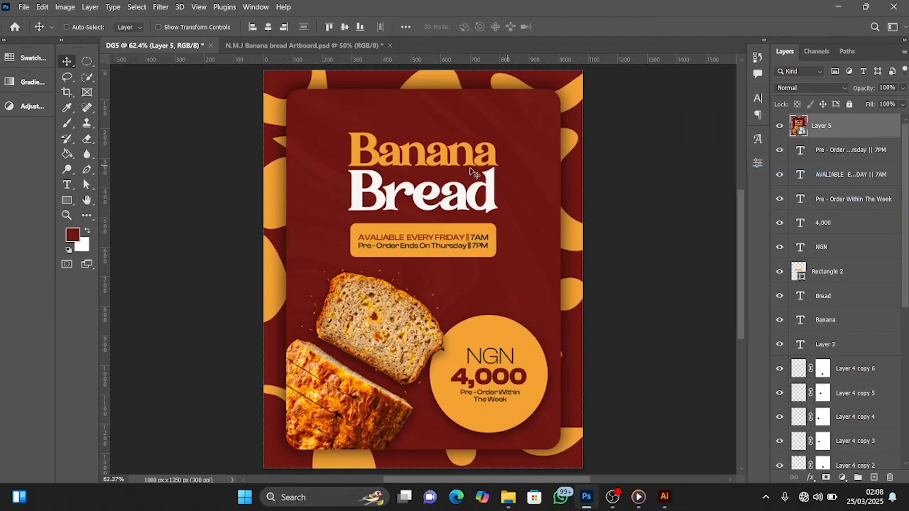
- Start a Camera Raw Filter on the merged layer with Contrast +9, Texture +8 and Clarity +6
left_click(160, 7)
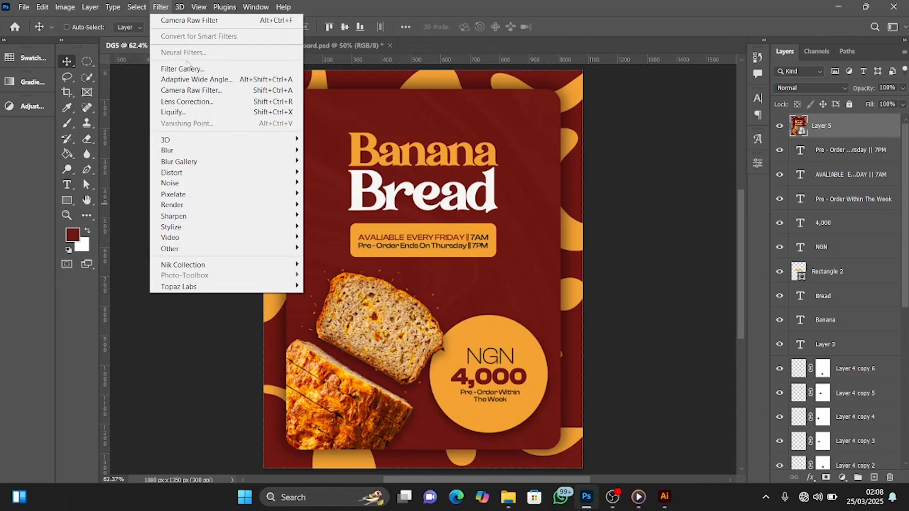
left_click(200, 91)
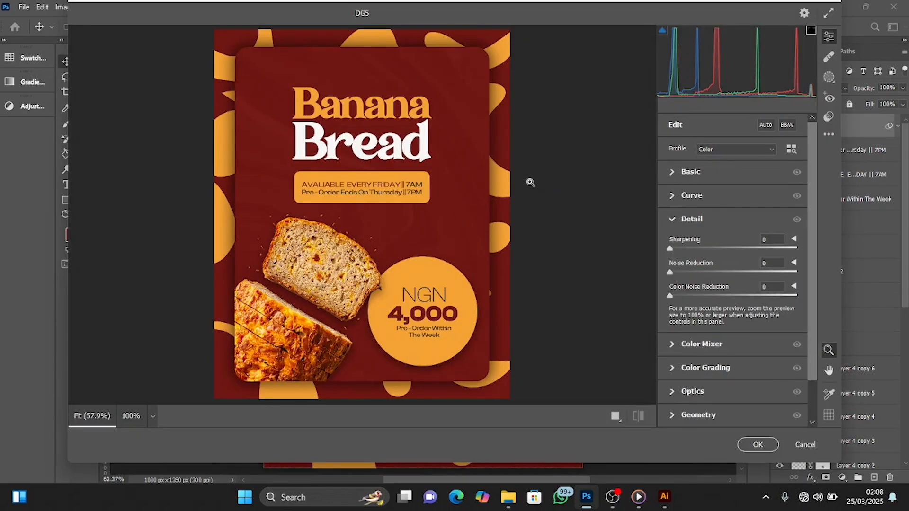
left_click(676, 174)
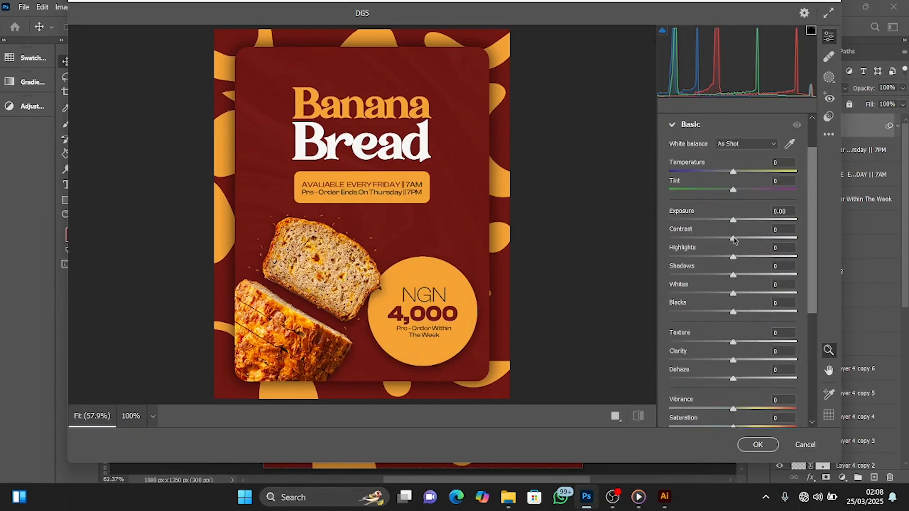
left_click_drag(734, 239, 740, 238)
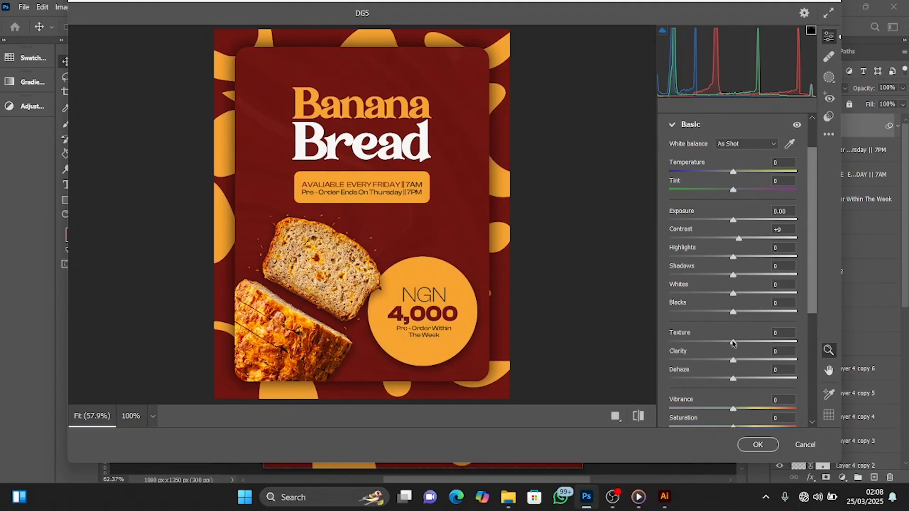
left_click_drag(733, 342, 738, 363)
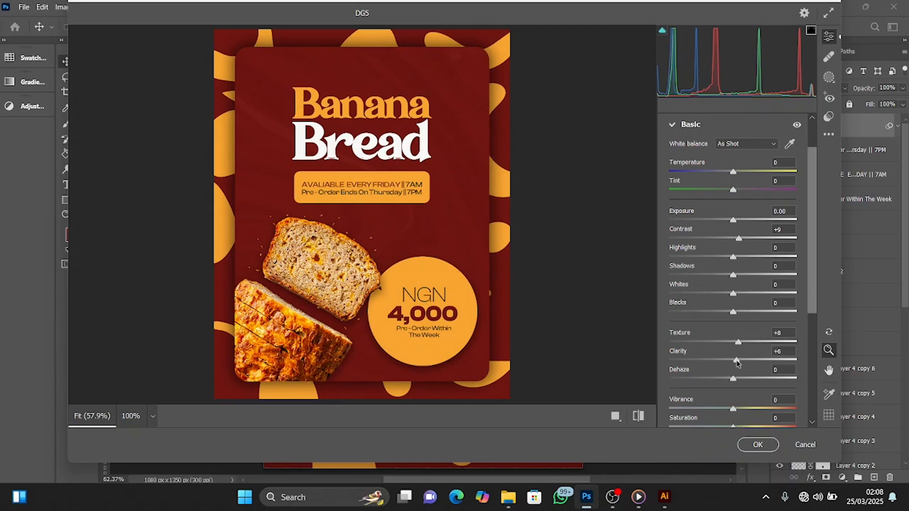
- Set the Camera Raw Vibrance to +7 and Saturation to +4
left_click_drag(734, 408, 738, 409)
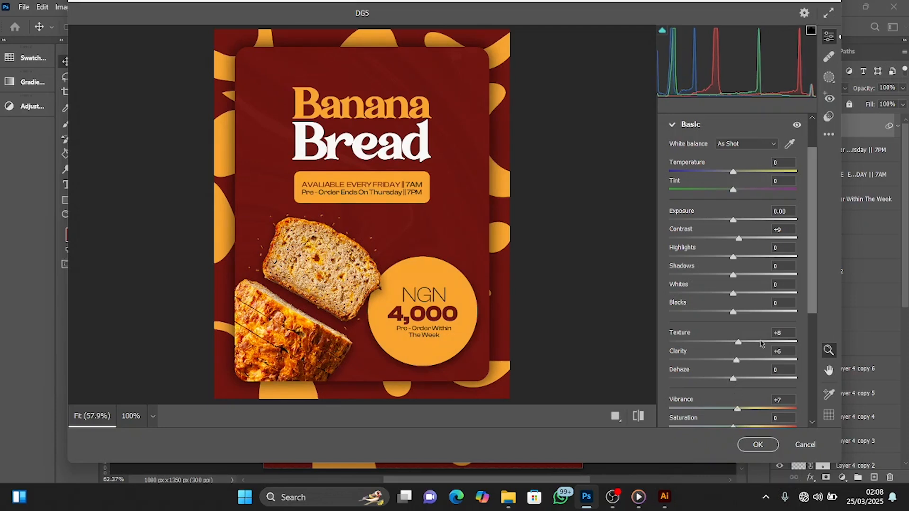
scroll(808, 223, "down", 3)
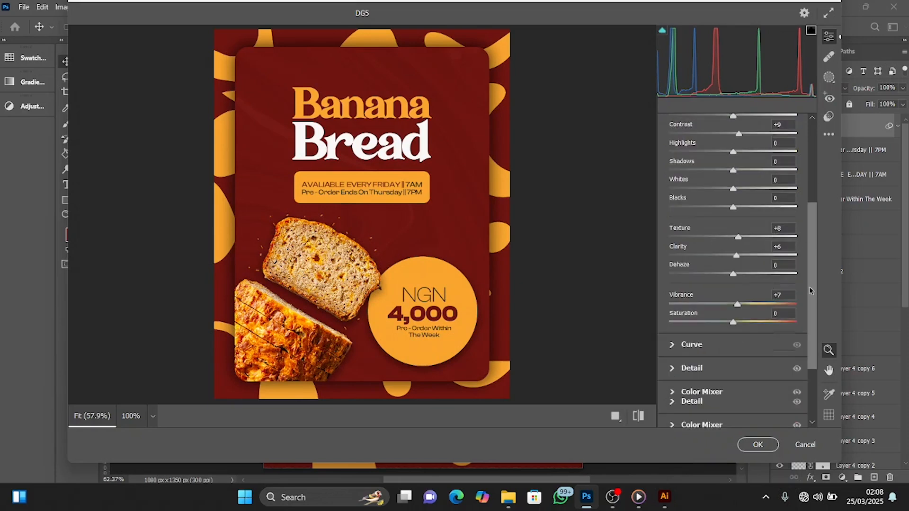
left_click_drag(733, 322, 737, 323)
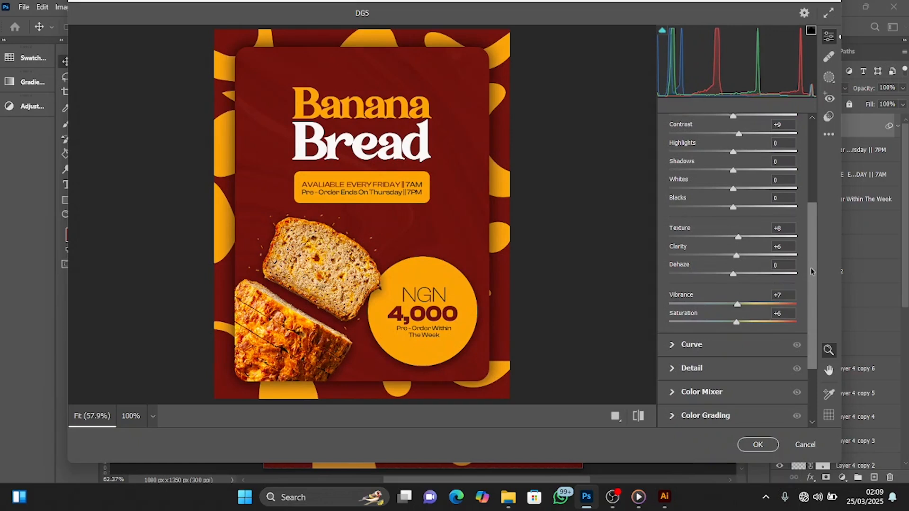
scroll(809, 272, "down", 3)
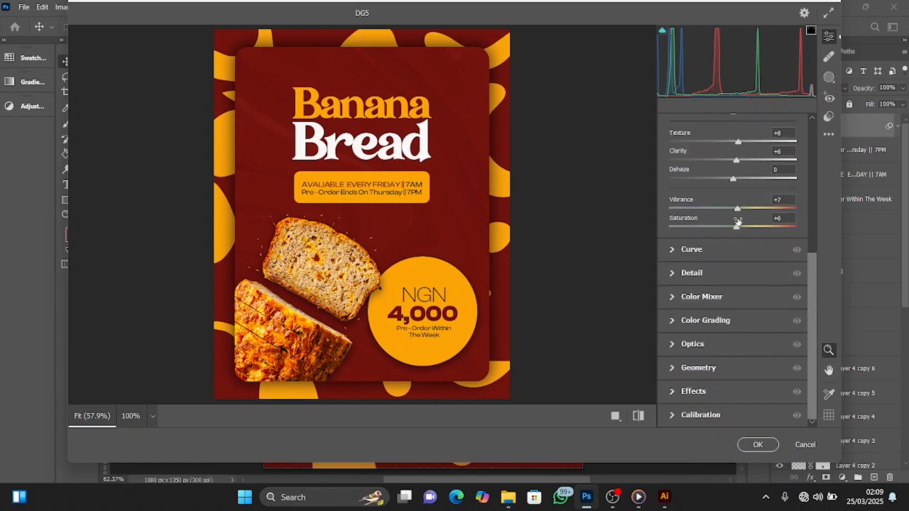
left_click_drag(739, 231, 737, 231)
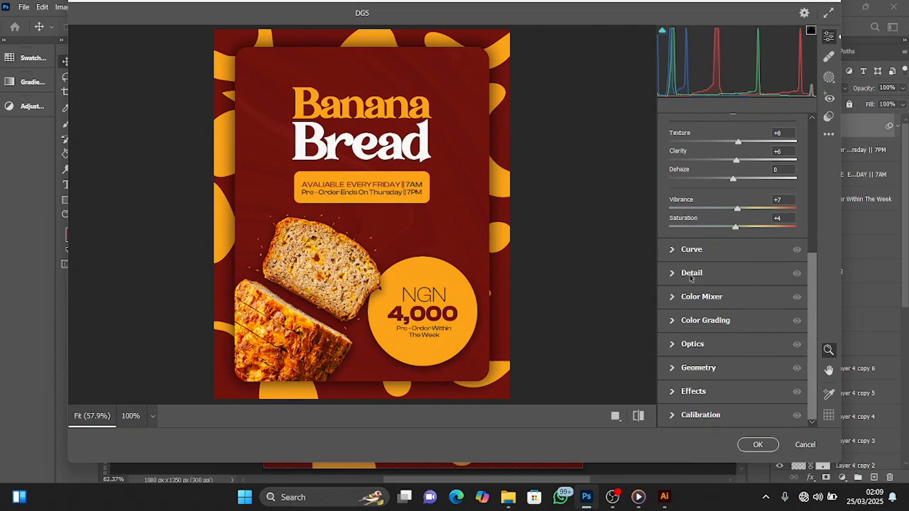
- Set Sharpening to 25 and Vignetting to about -29, and apply the Camera Raw Filter
left_click(672, 274)
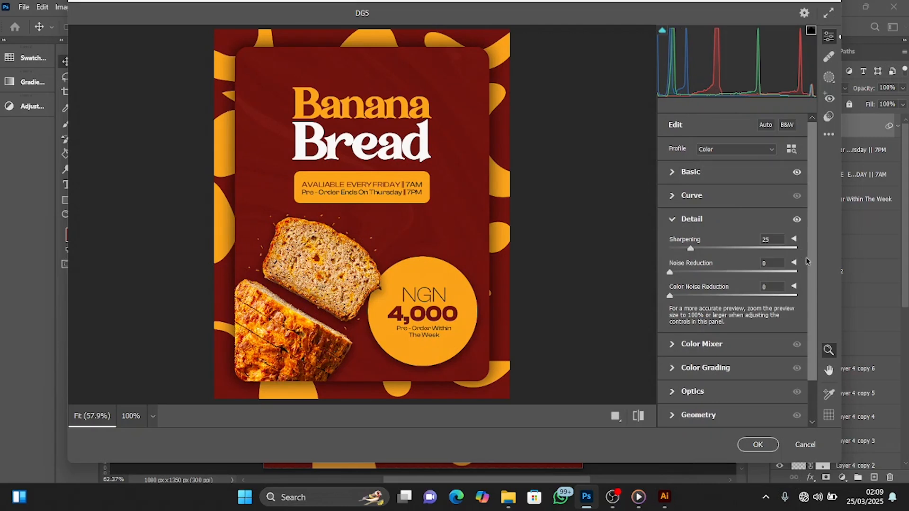
scroll(814, 368, "down", 2)
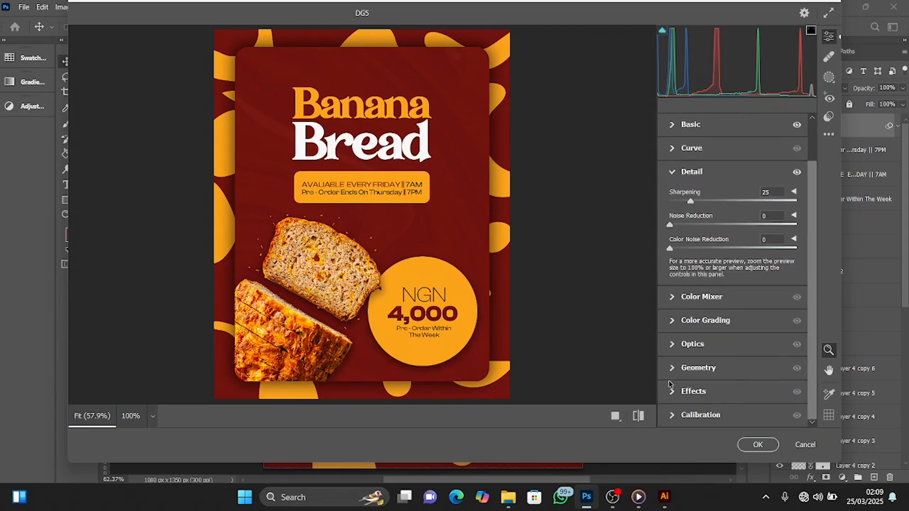
left_click(673, 392)
left_click_drag(733, 391, 716, 395)
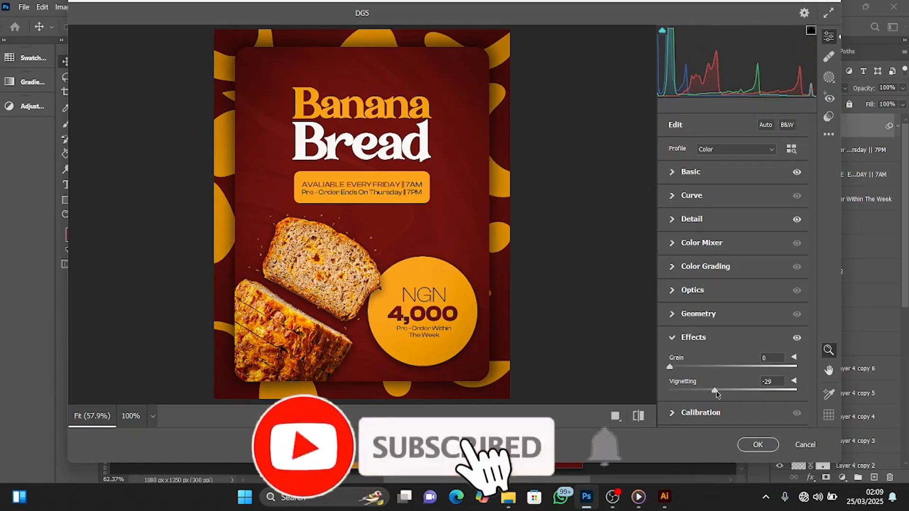
left_click(758, 445)
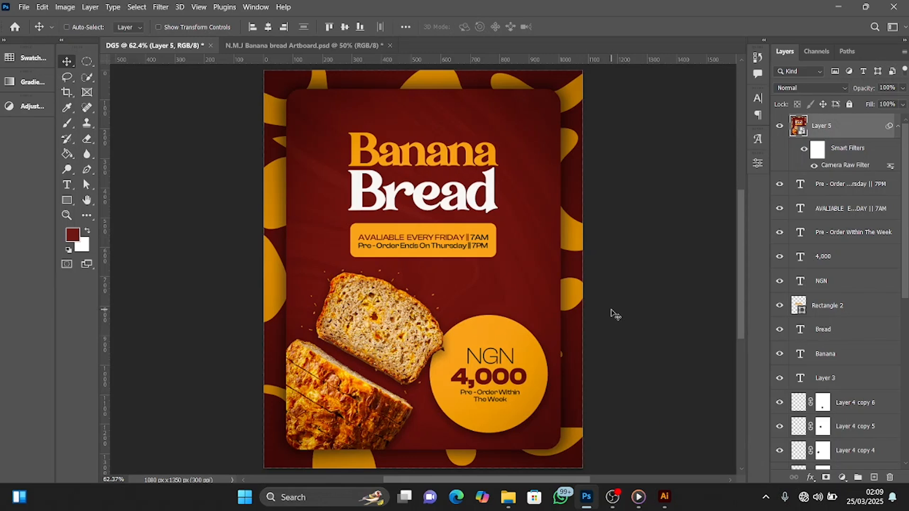
- Compare the flyer with and without the filtered merged layer and view the finished design in full screen
left_click(781, 127)
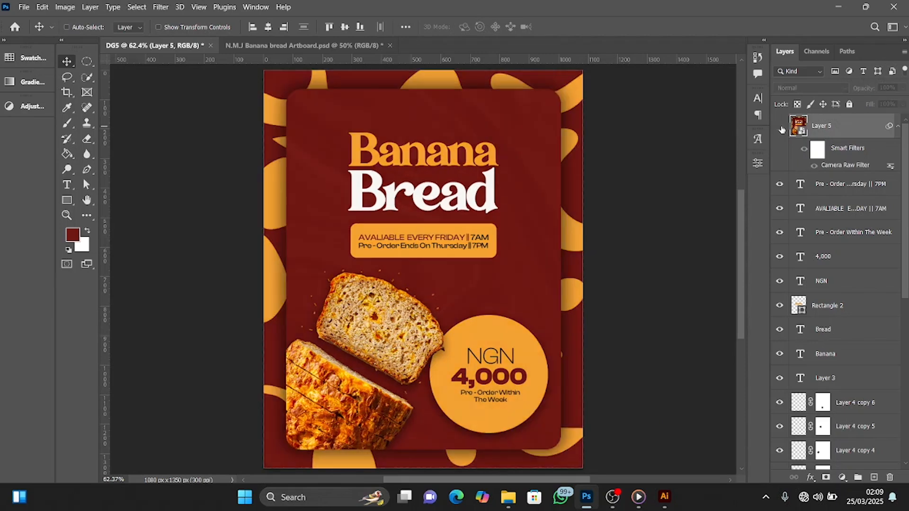
left_click(781, 127)
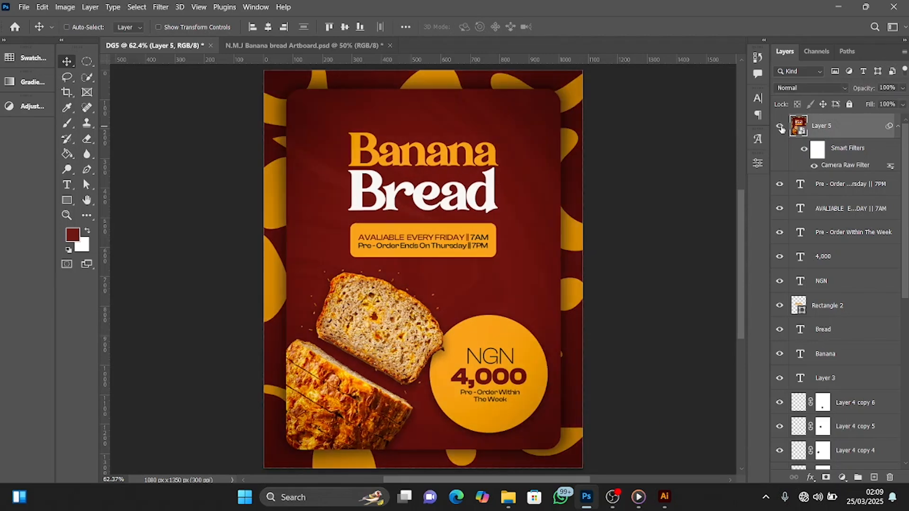
left_click(782, 126)
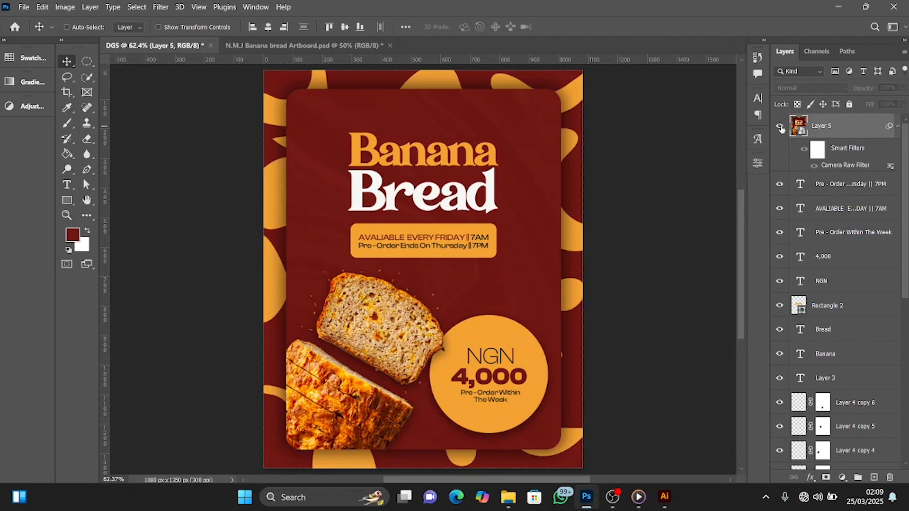
left_click(781, 127)
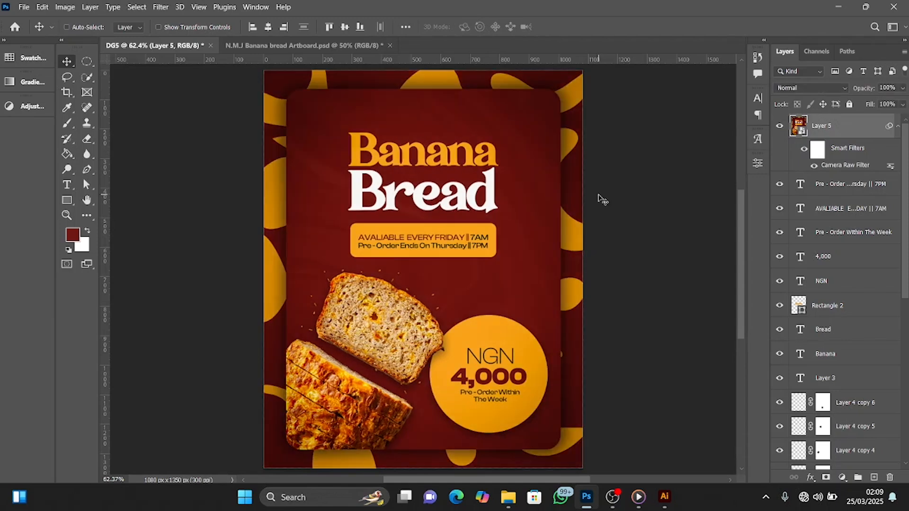
key("f")
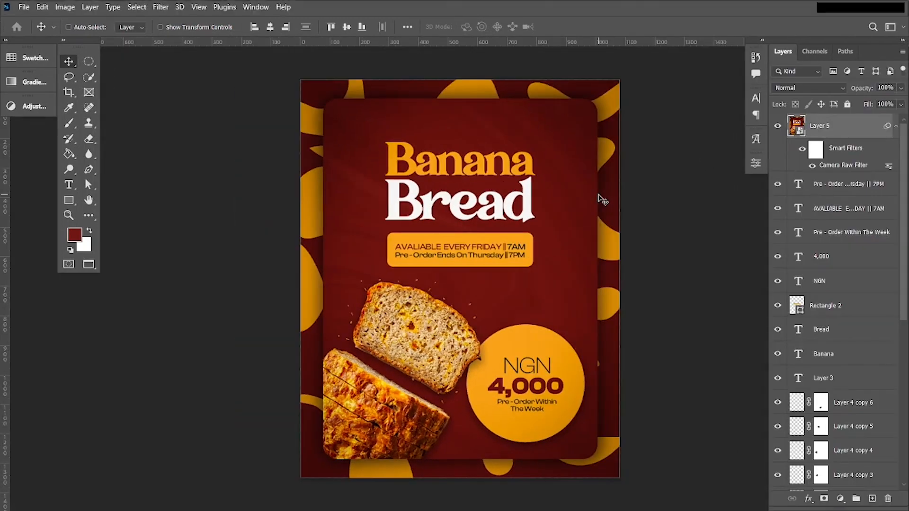
key("f")
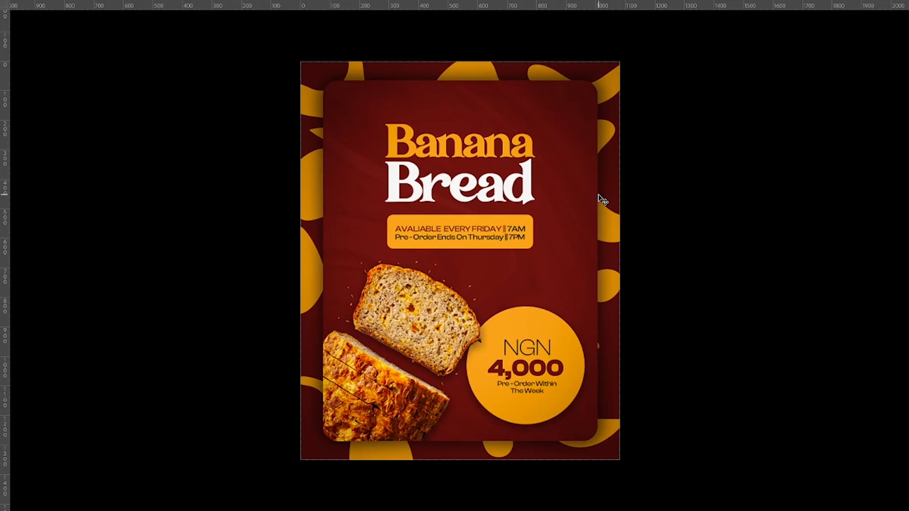